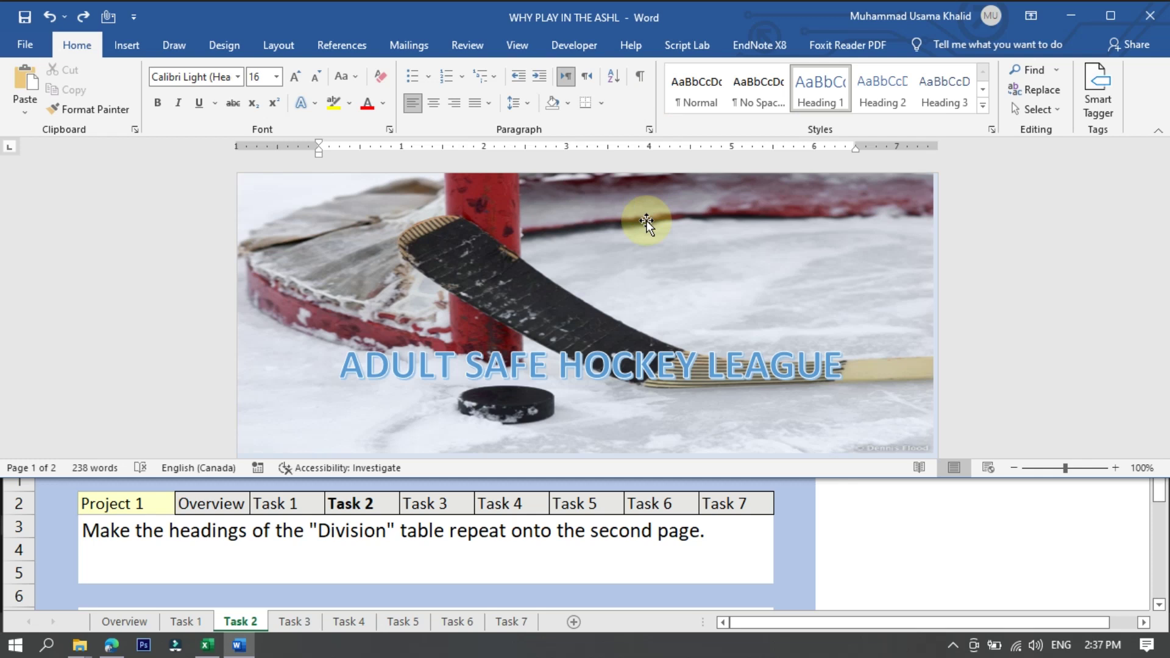
Step: Open the Task 1 instructions in the Excel workbook and examine the Division Types table across both pages of the Word document
click(194, 623)
click(137, 184)
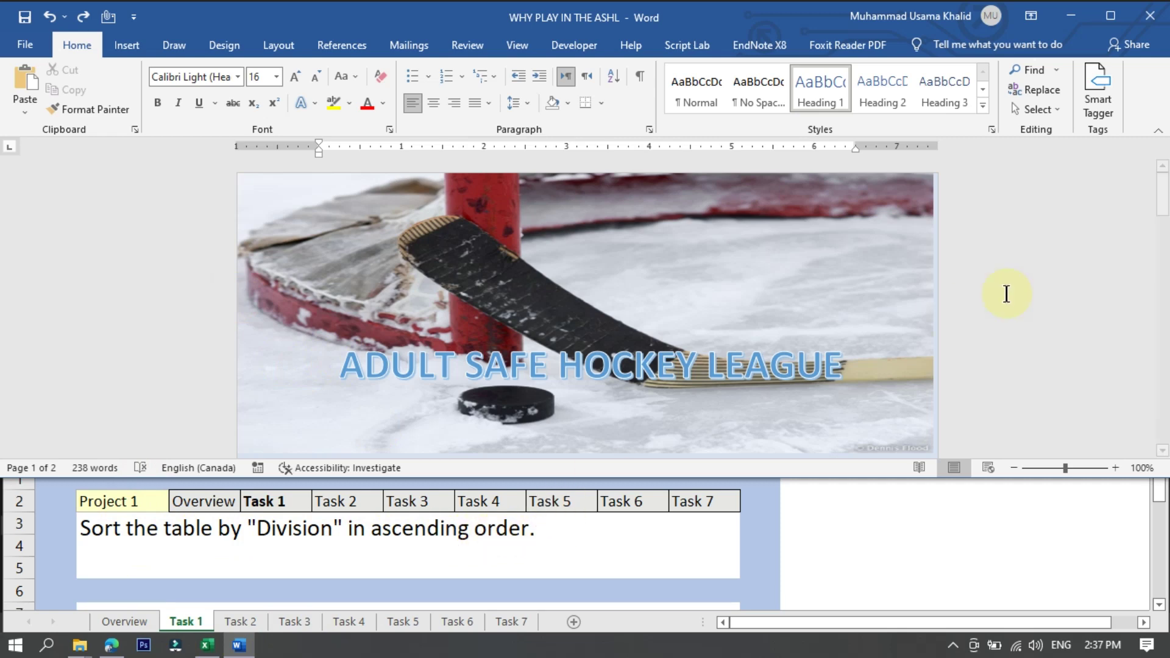
scroll(1028, 254, down, 5)
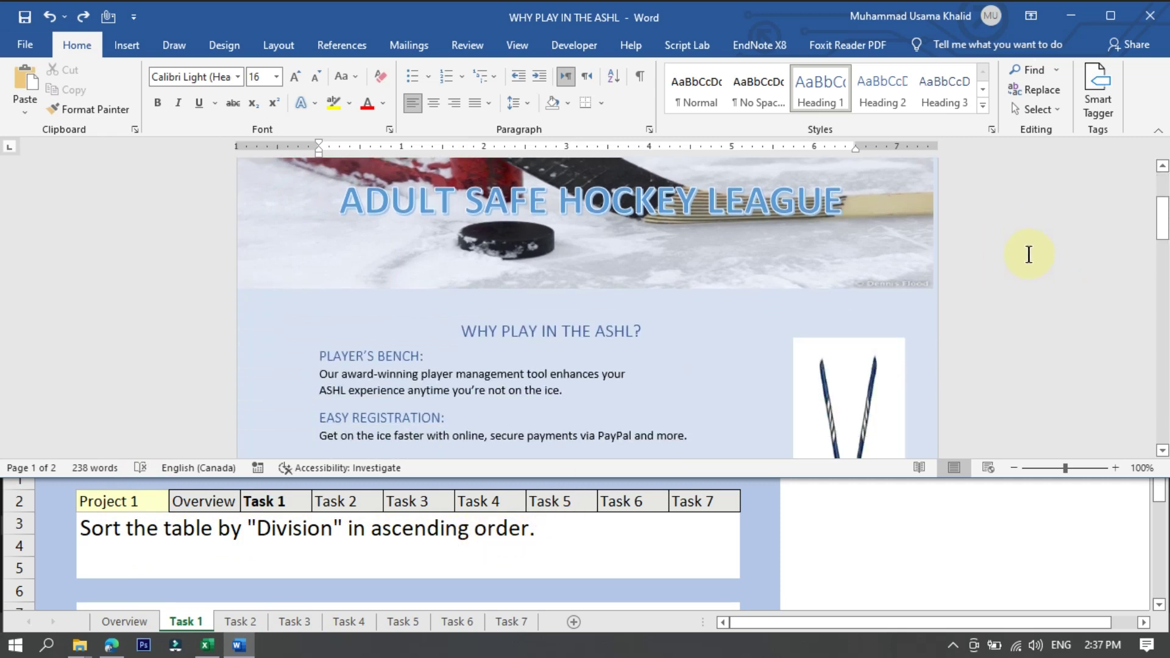
scroll(941, 277, down, 3)
scroll(937, 276, down, 3)
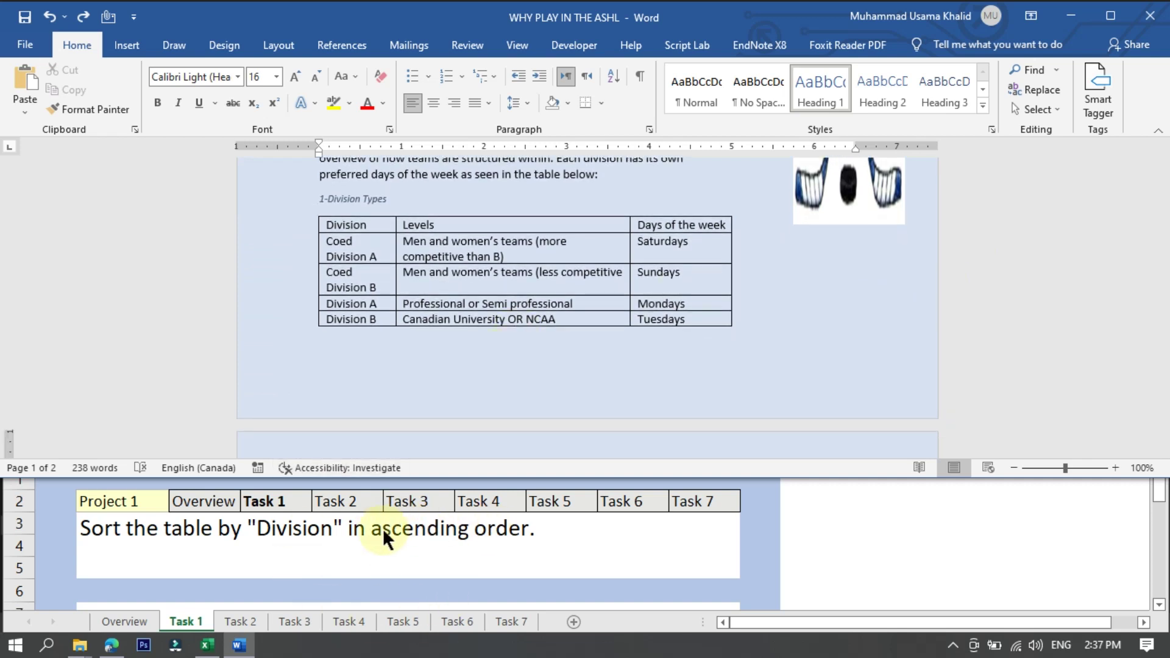
scroll(444, 250, down, 4)
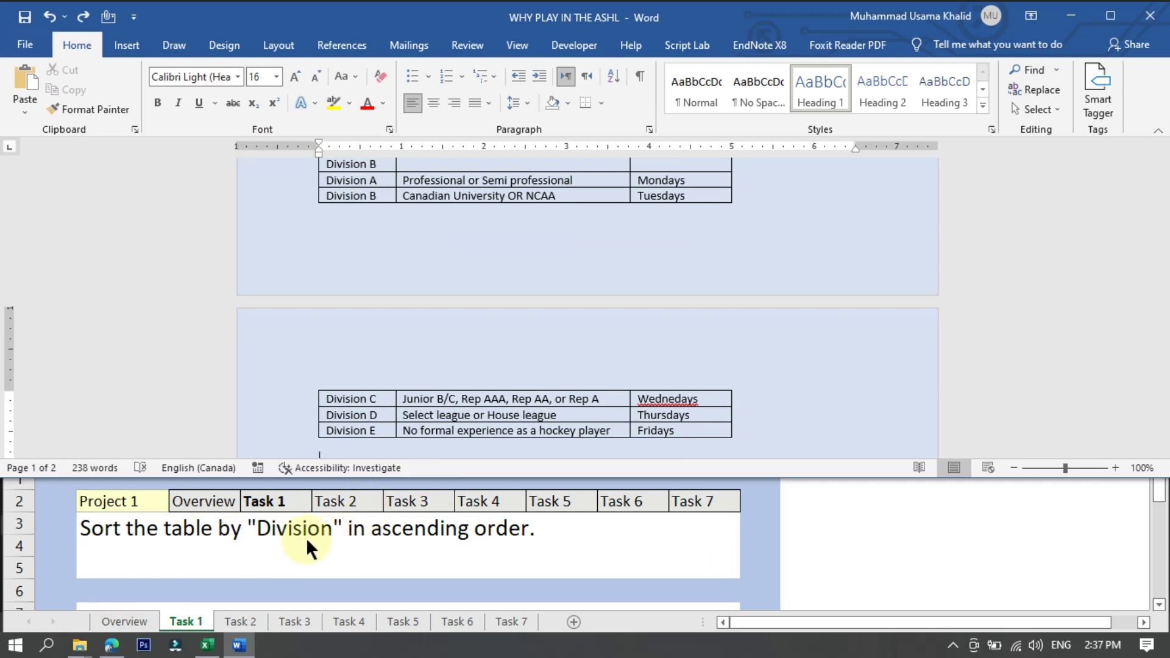
scroll(465, 340, up, 5)
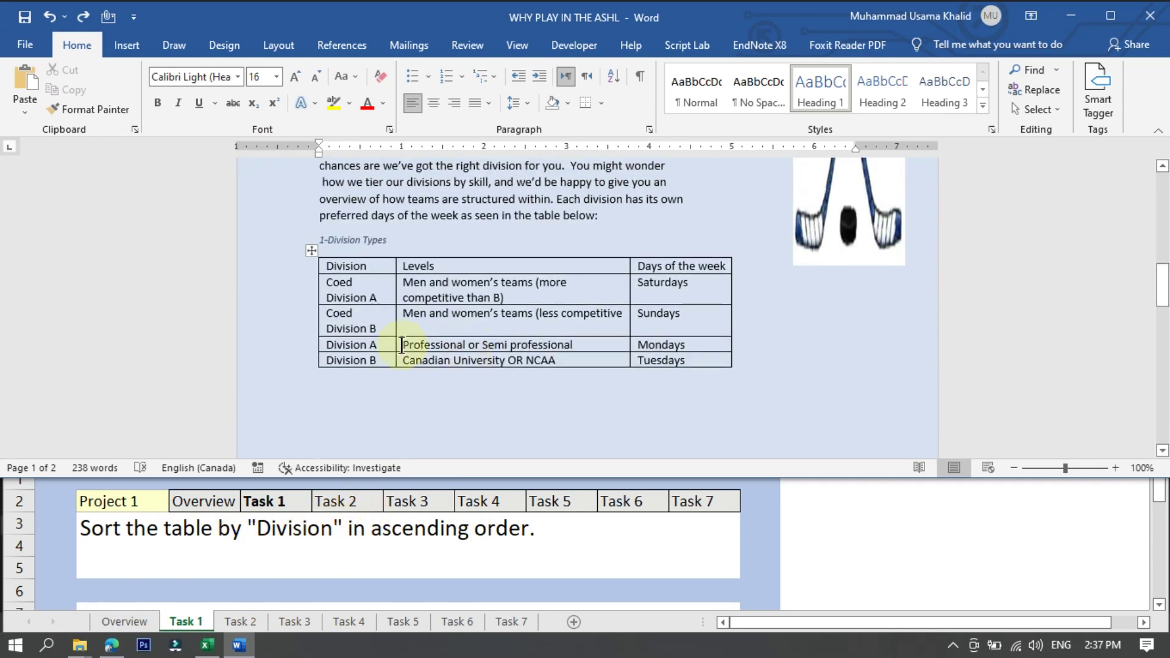
scroll(417, 321, down, 6)
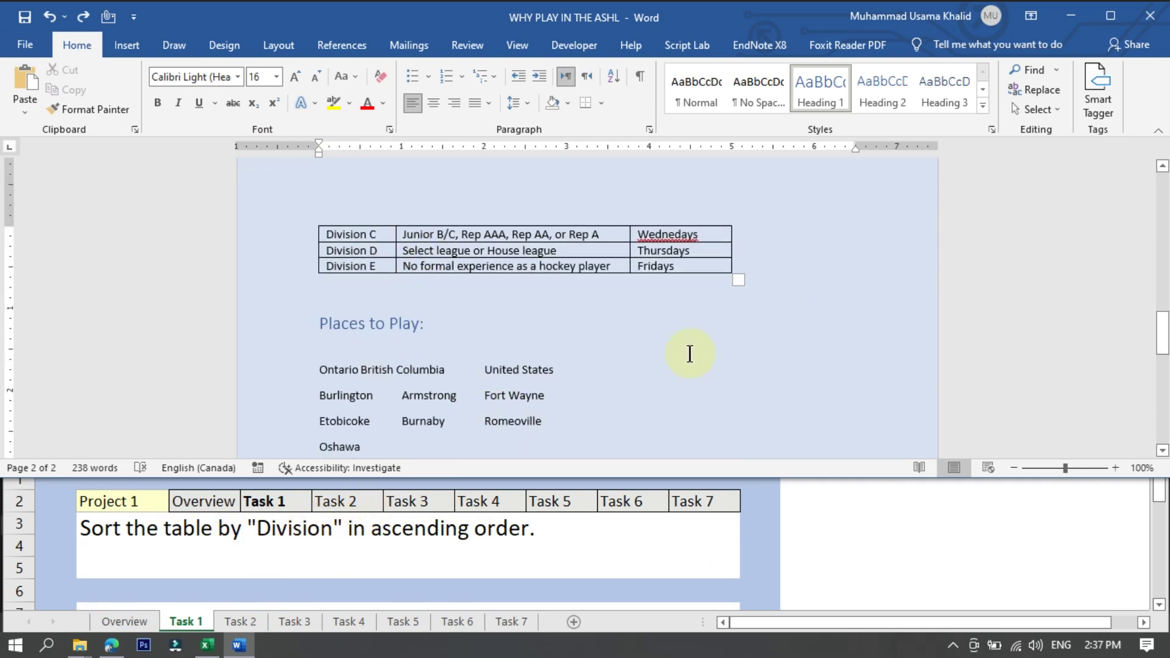
scroll(589, 454, up, 2)
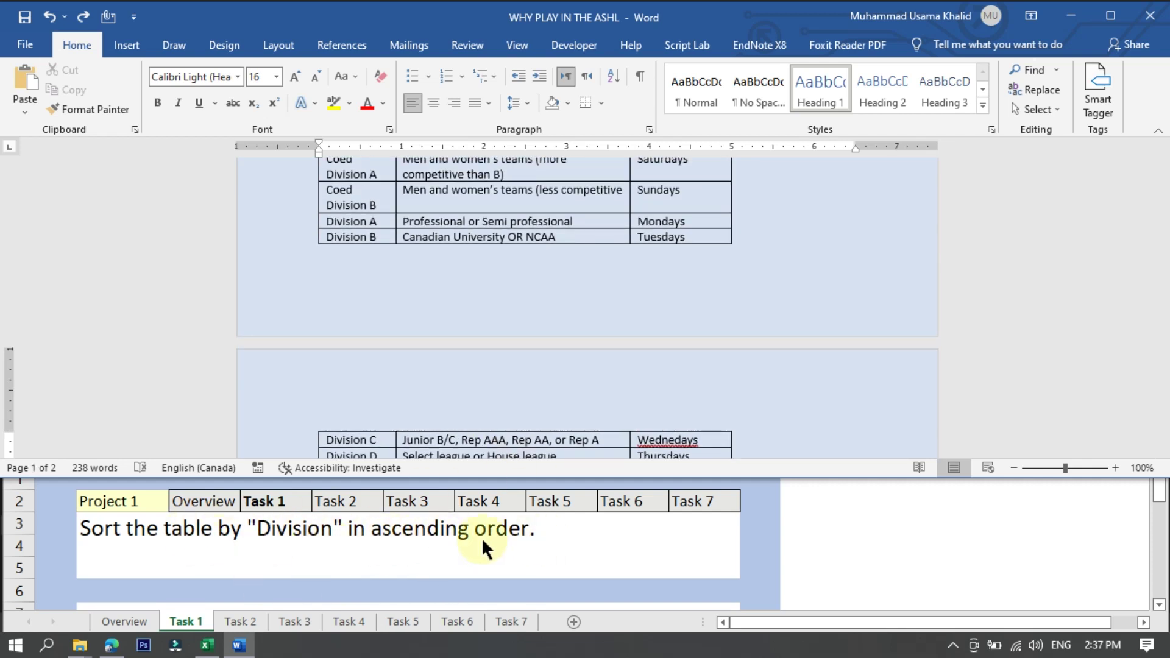
scroll(312, 274, up, 4)
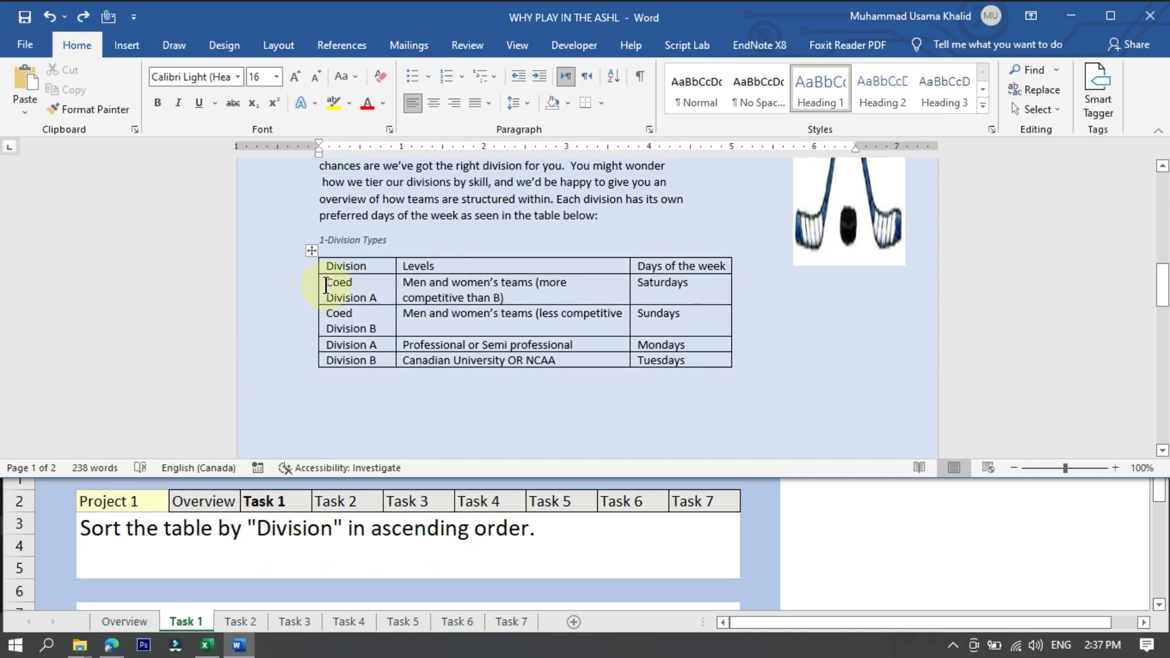
Step: Sort the Division Types table's rows below the header by Column 1, as text in ascending order
drag(325, 284, 364, 371)
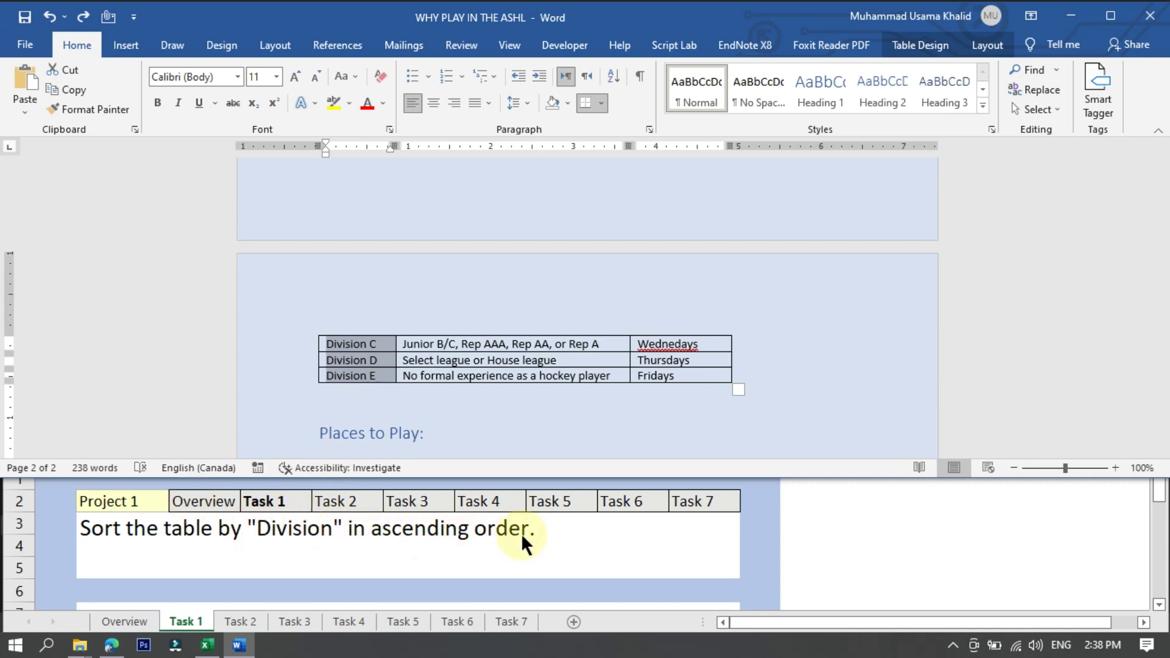
scroll(355, 332, up, 2)
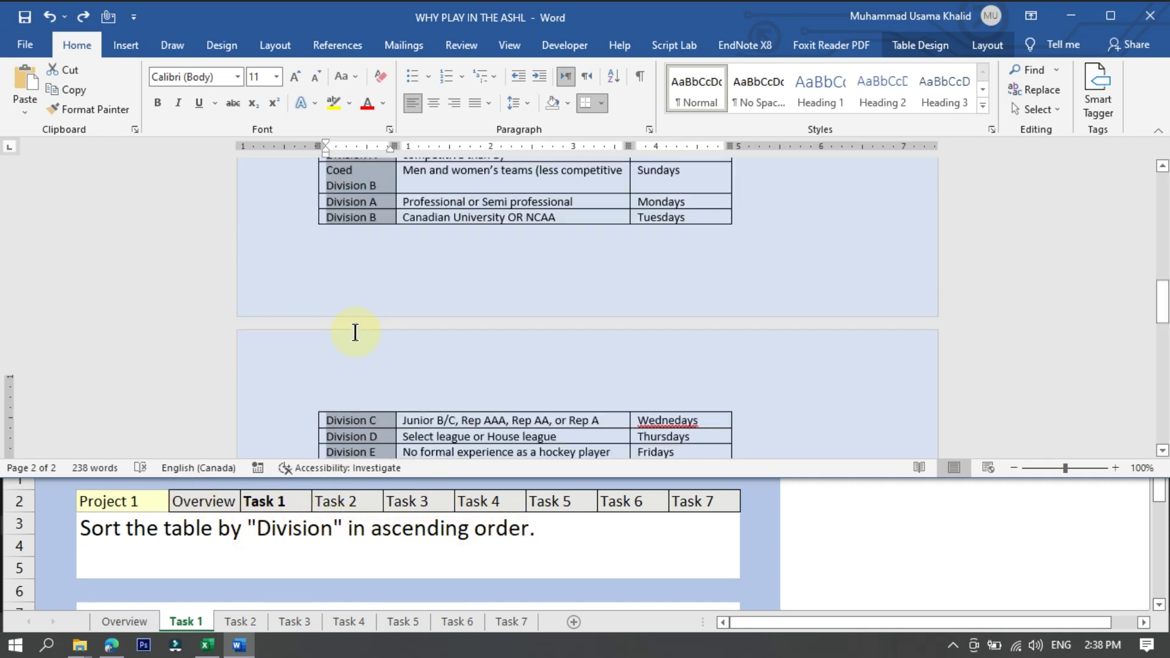
scroll(339, 229, up, 2)
scroll(335, 292, down, 6)
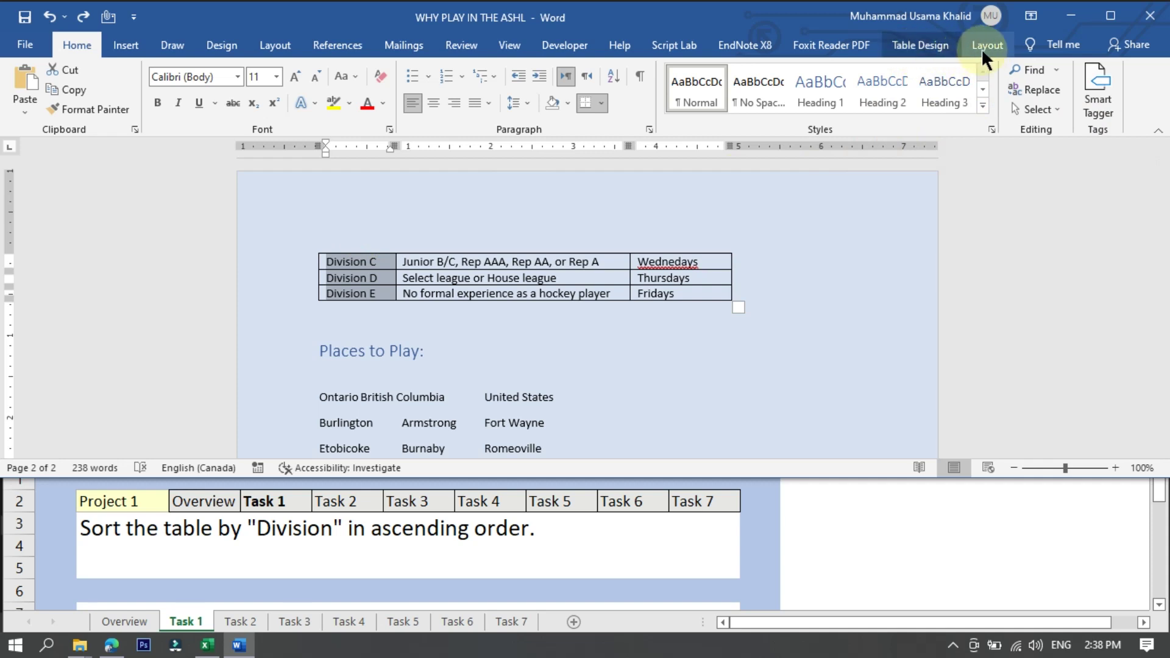
scroll(674, 333, up, 7)
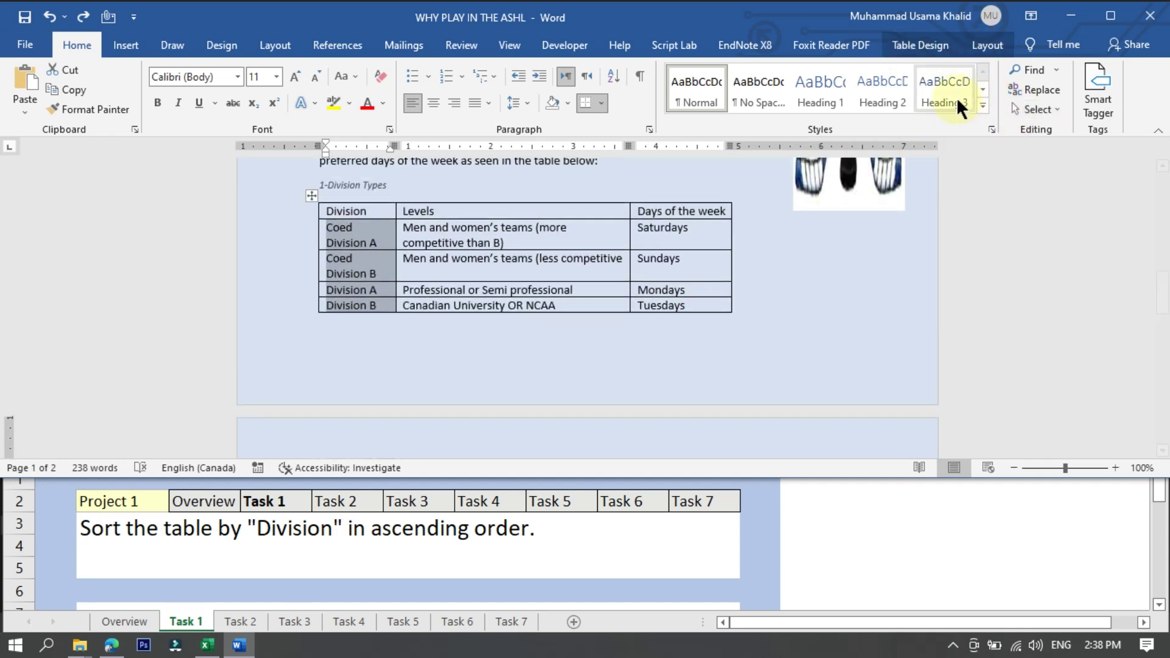
click(983, 43)
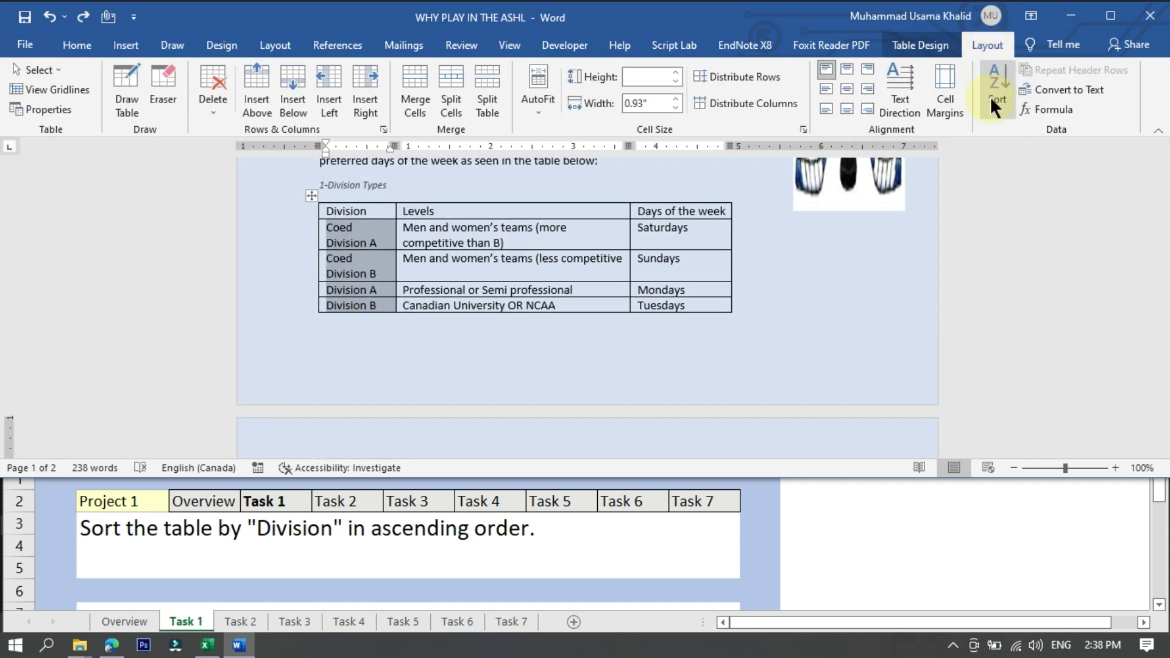
click(995, 101)
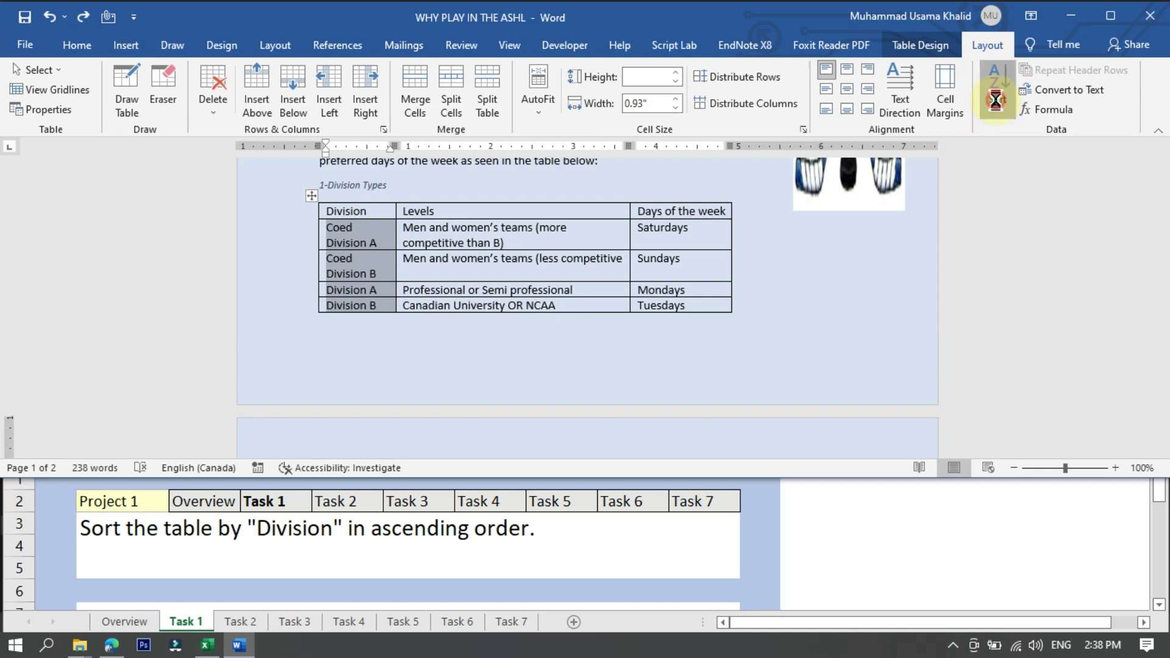
click(770, 179)
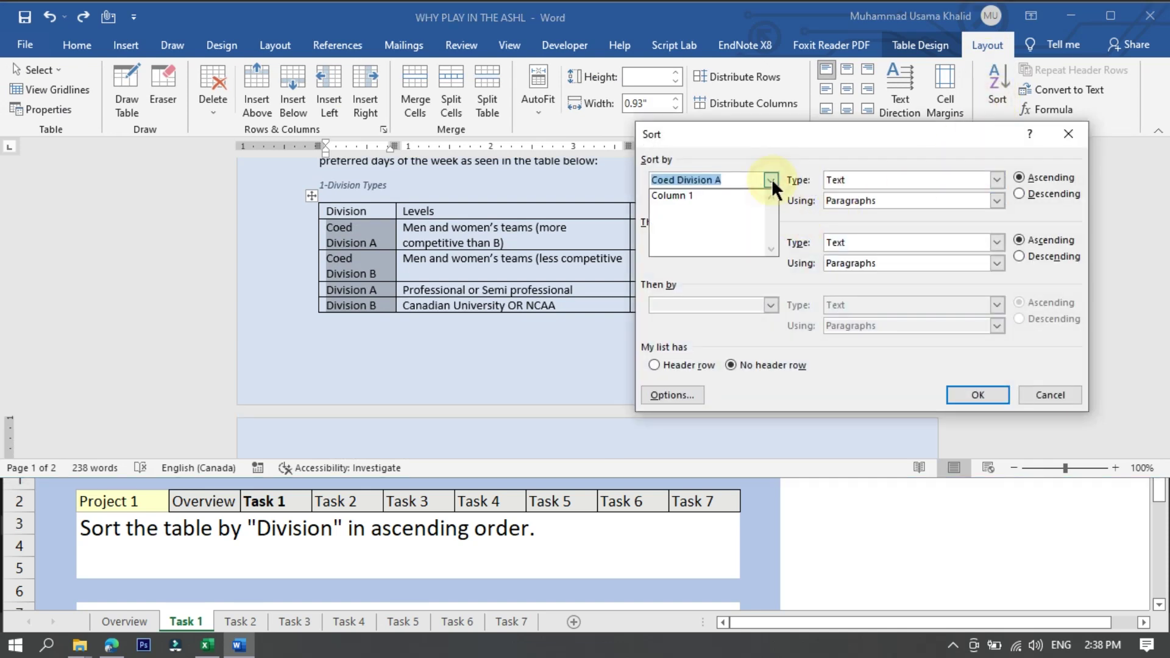
click(670, 194)
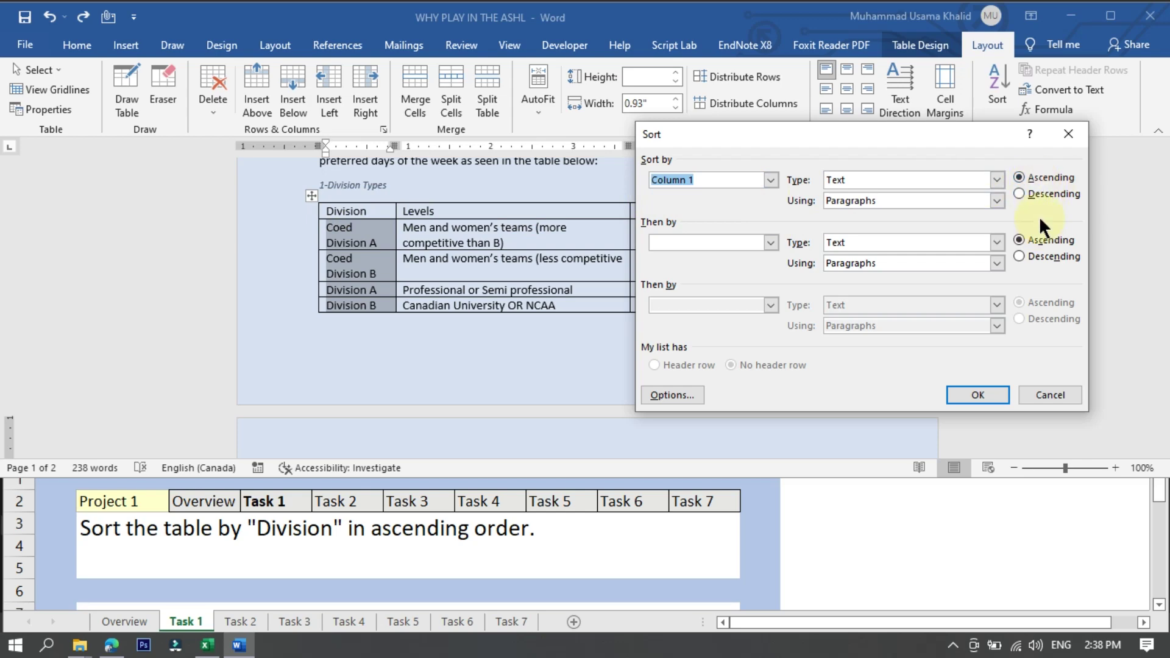
click(977, 394)
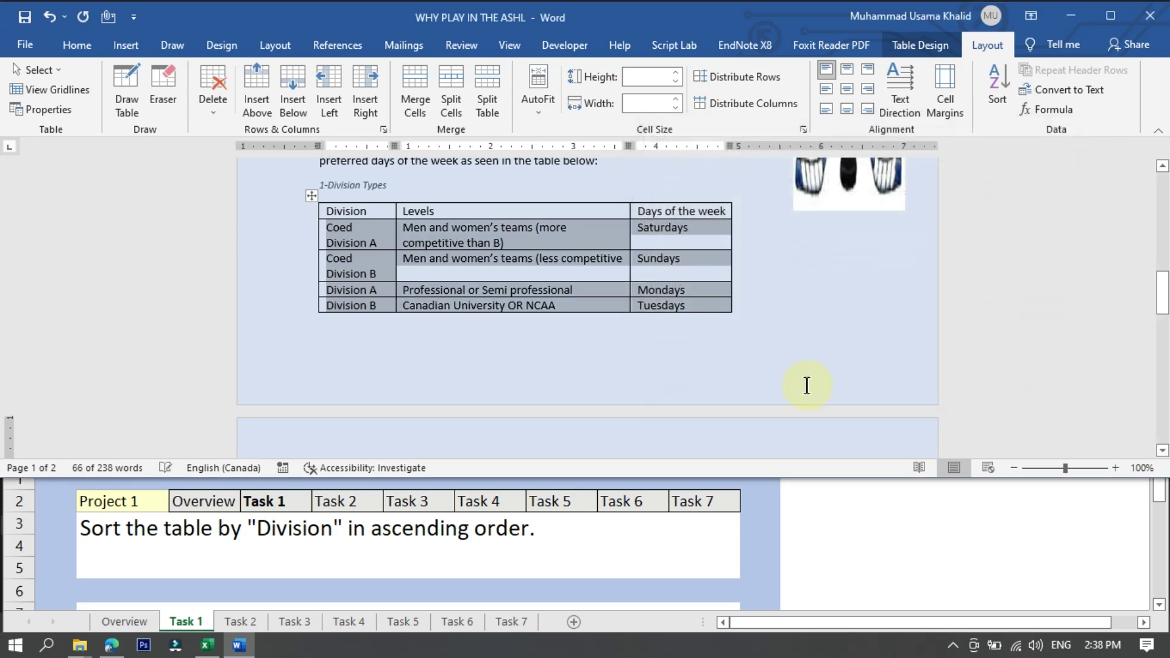
scroll(742, 375, up, 5)
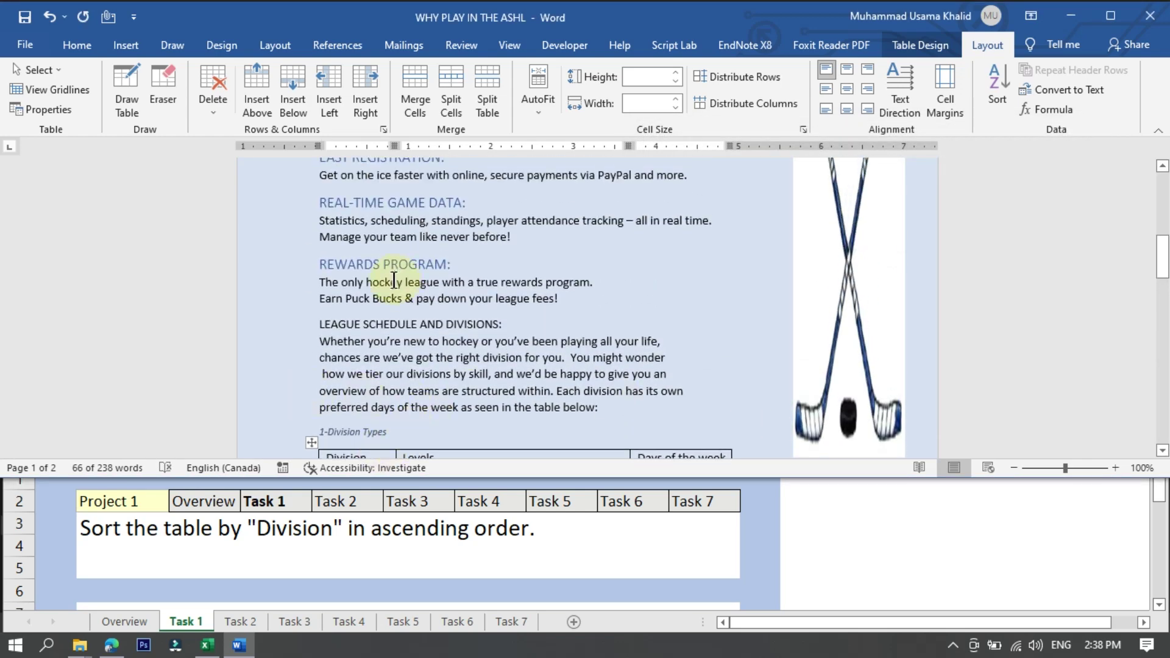
scroll(457, 313, down, 2)
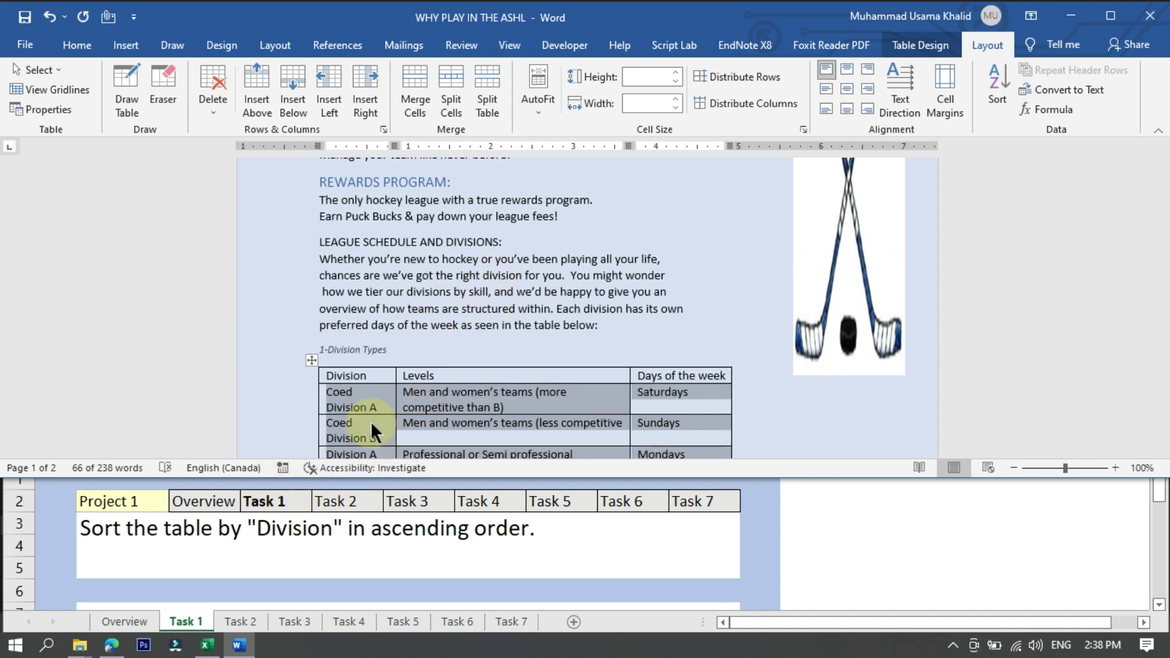
Step: Open the Task 2 instructions in the Excel workbook and examine how the Division Types table breaks across the two Word pages
click(239, 621)
click(239, 622)
click(504, 218)
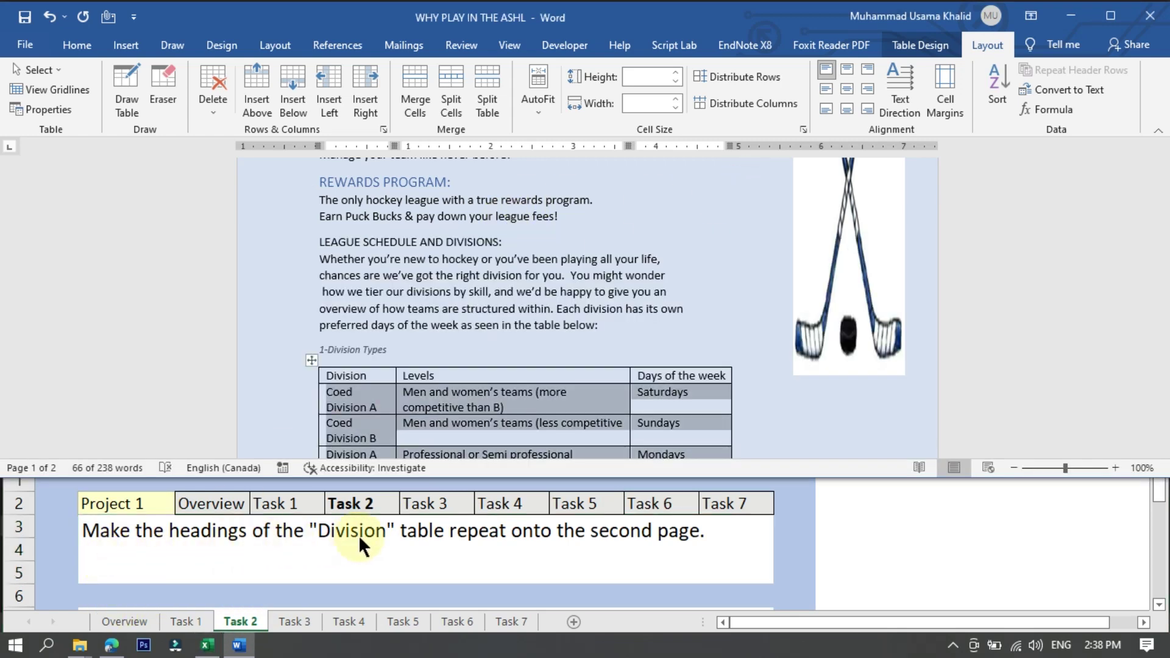
click(755, 393)
scroll(711, 360, down, 5)
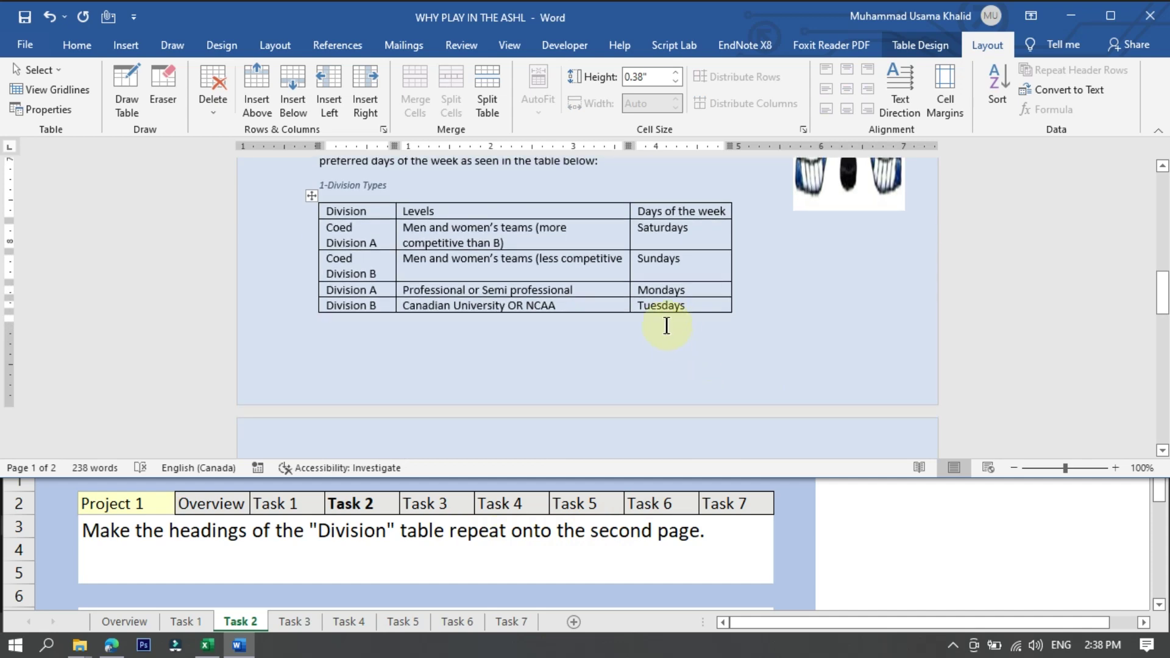
scroll(667, 326, down, 2)
scroll(668, 323, up, 2)
scroll(669, 327, down, 1)
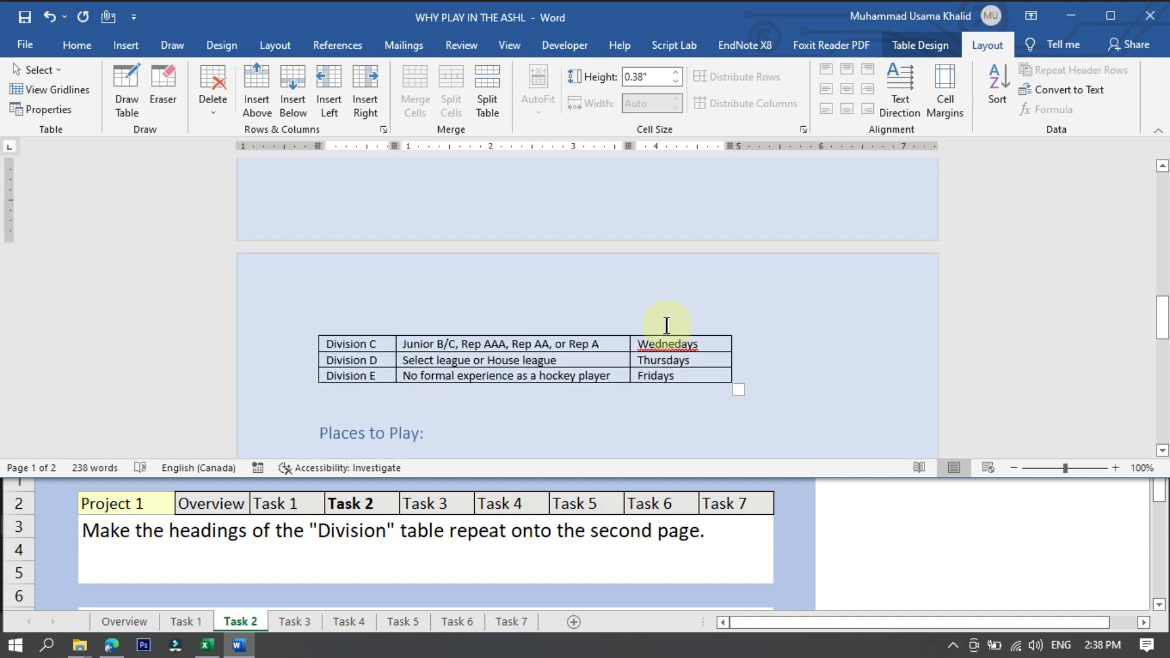
scroll(652, 319, up, 3)
scroll(652, 319, down, 4)
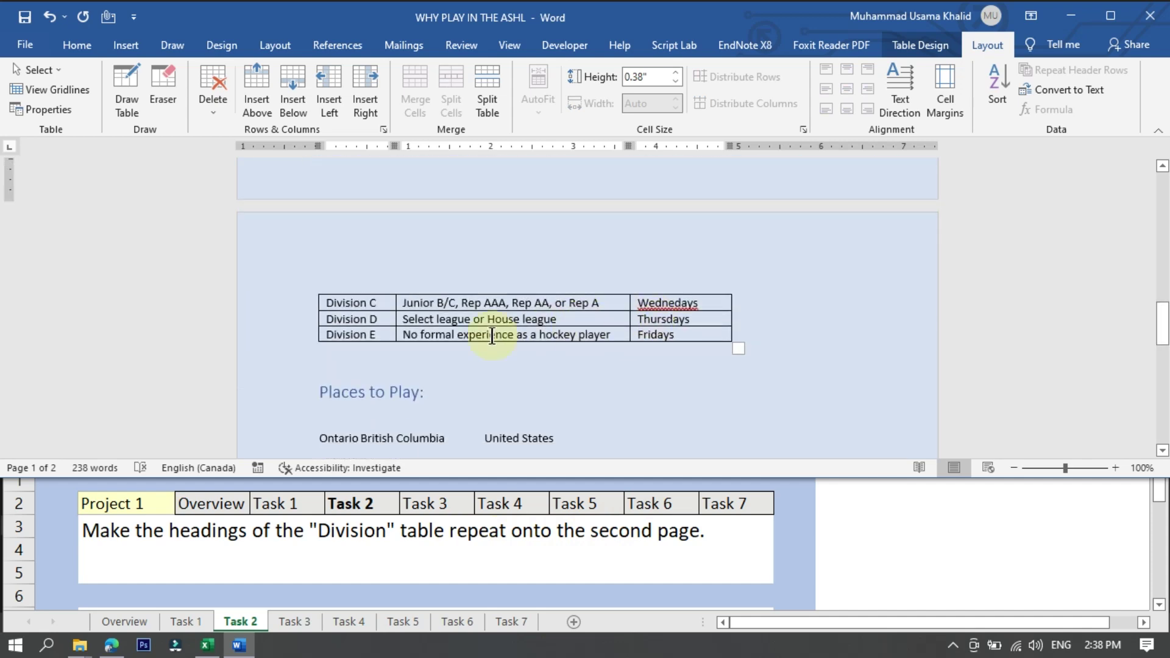
scroll(571, 318, up, 1)
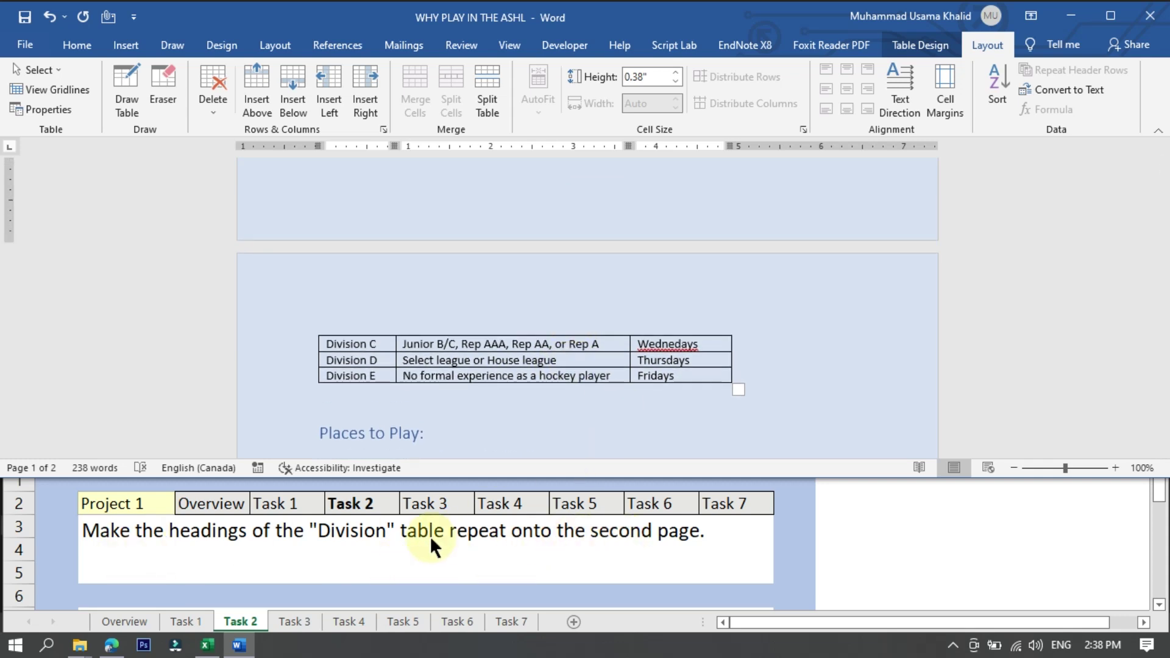
scroll(548, 334, up, 5)
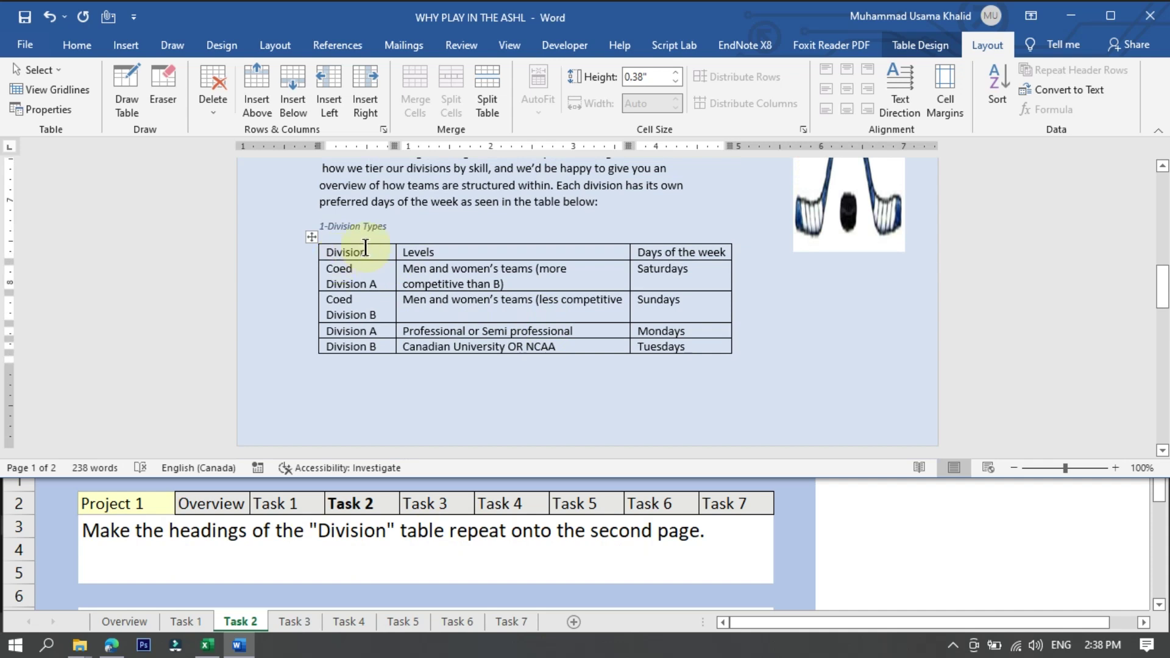
Step: Select the whole Division Types table and apply Repeat Header Rows to it
drag(365, 247, 704, 251)
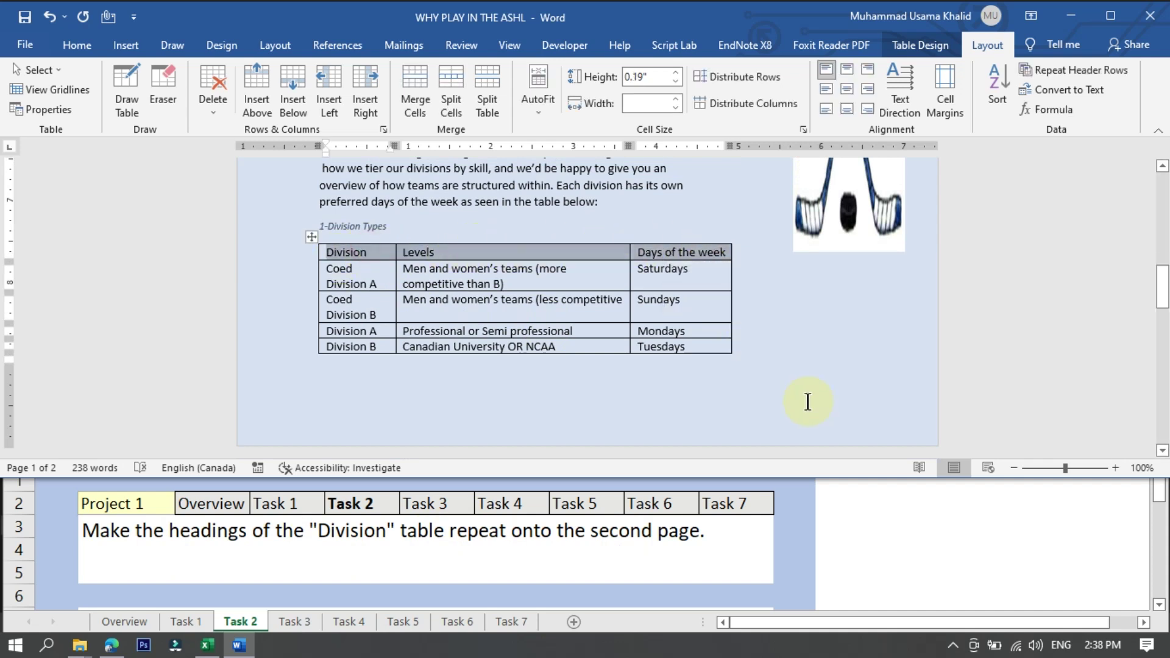
click(783, 392)
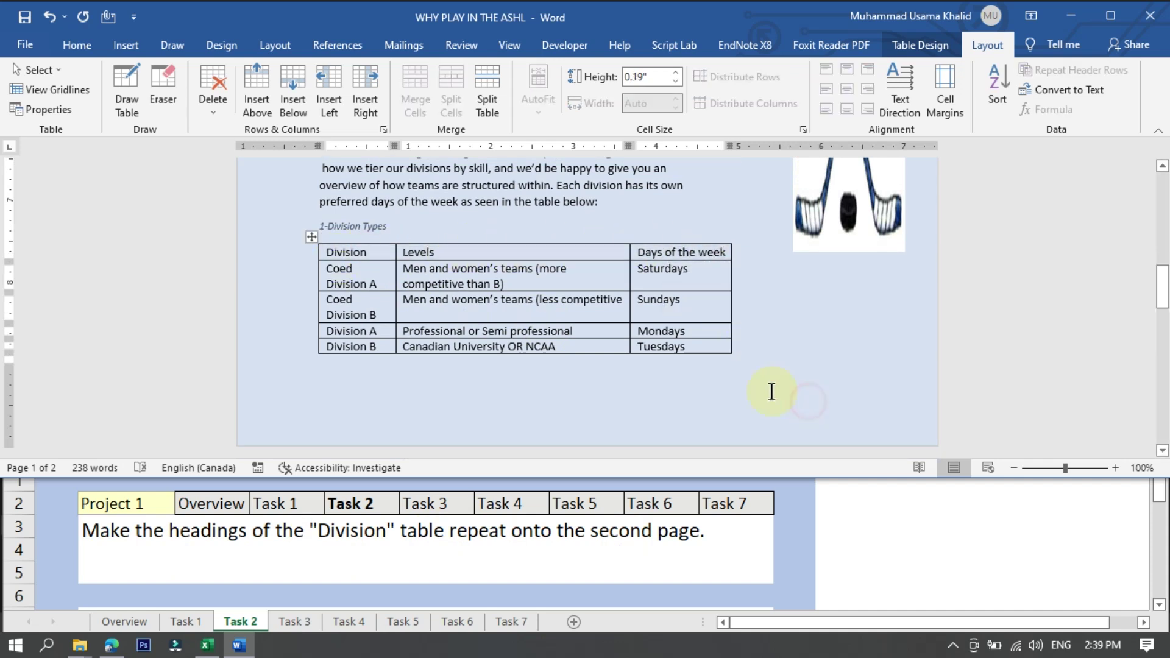
click(310, 234)
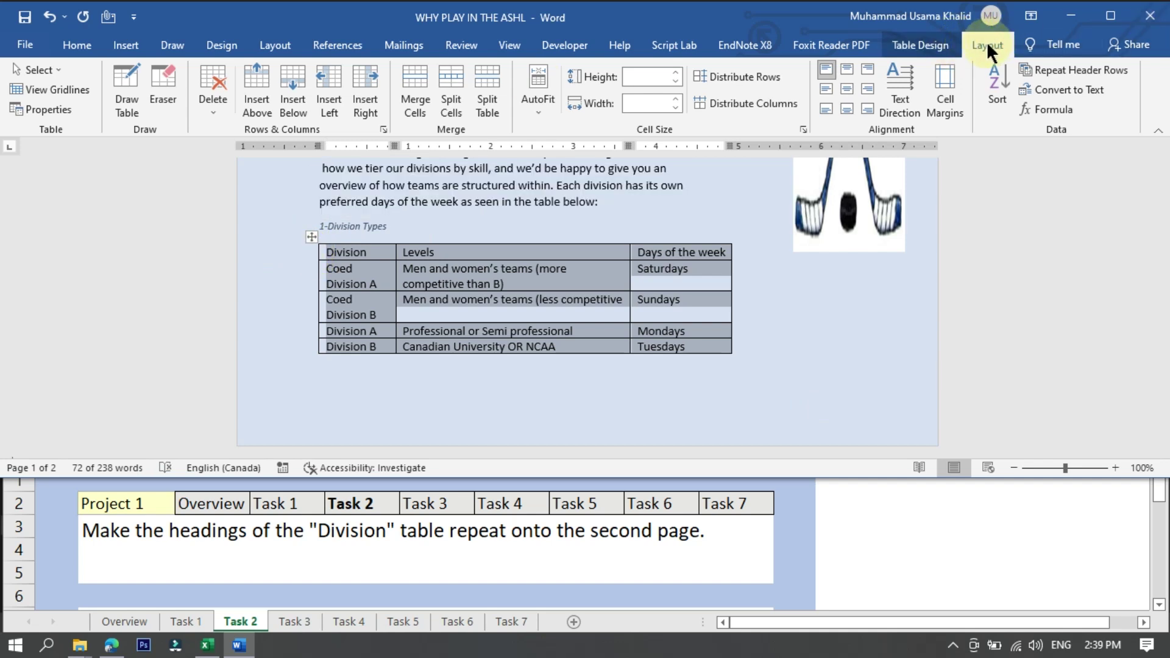
click(1045, 71)
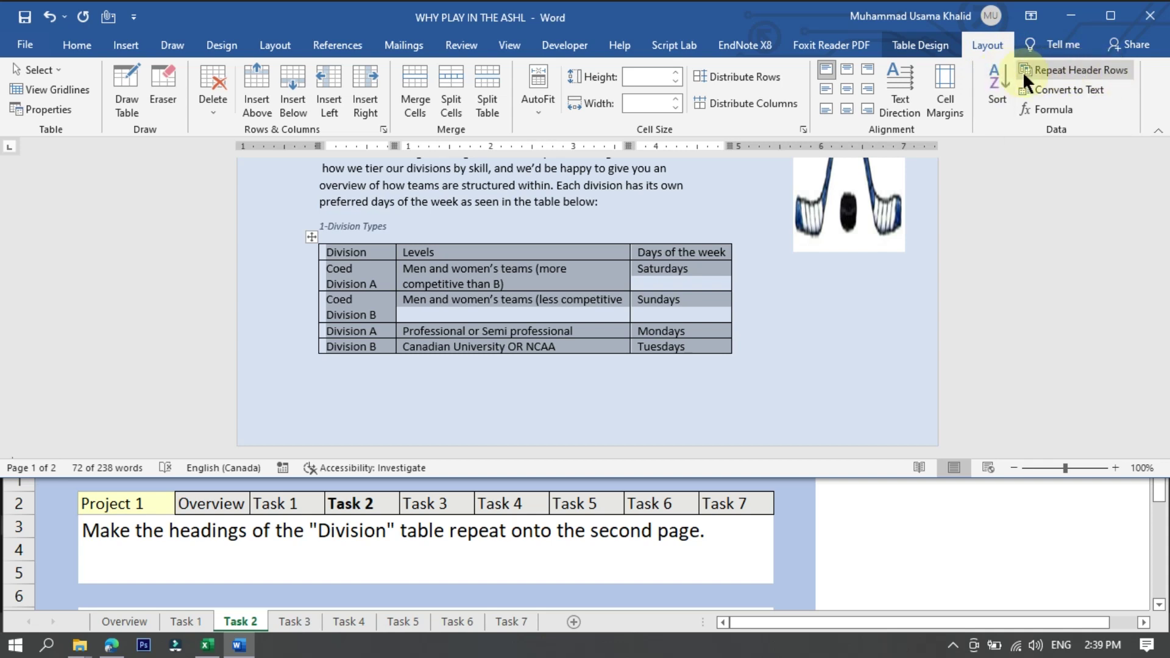
click(1067, 68)
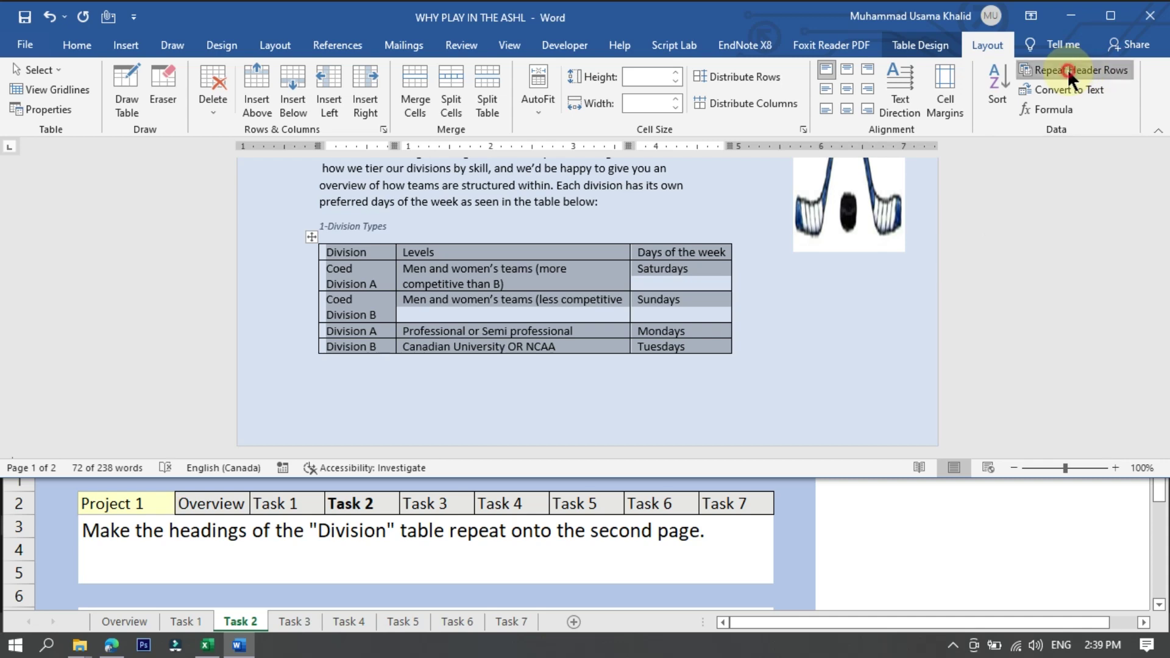
click(1007, 321)
scroll(1007, 322, down, 10)
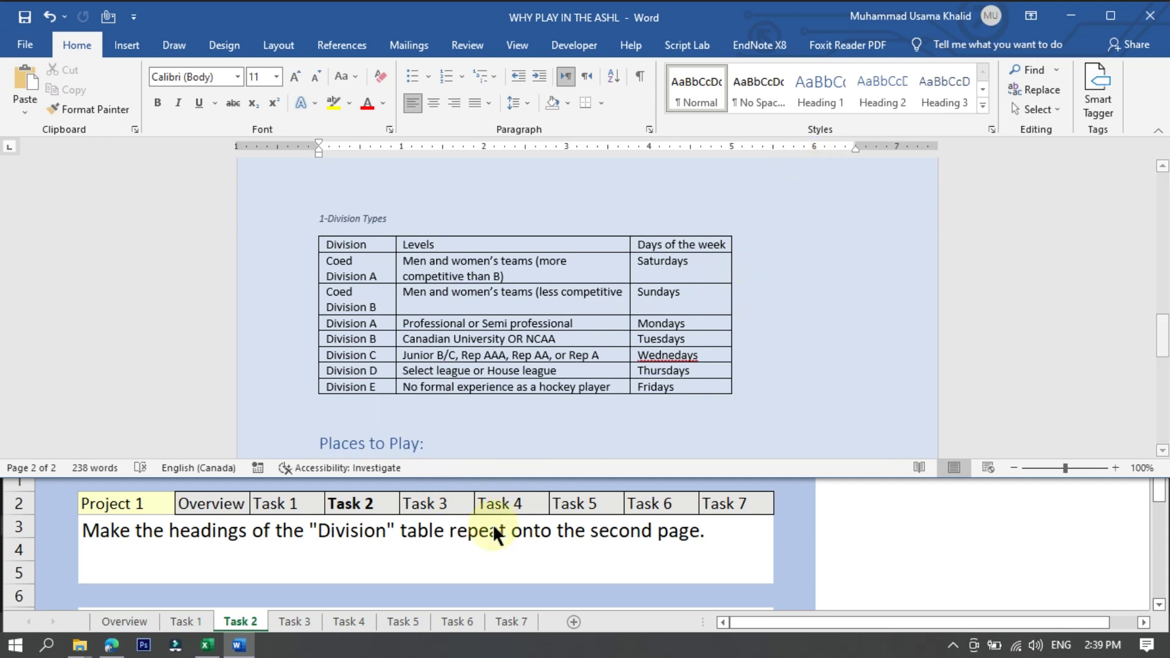
Step: Open the Task 3 instructions in the Excel workbook and examine the tabbed text under "Places to Play" in the Word document
click(298, 620)
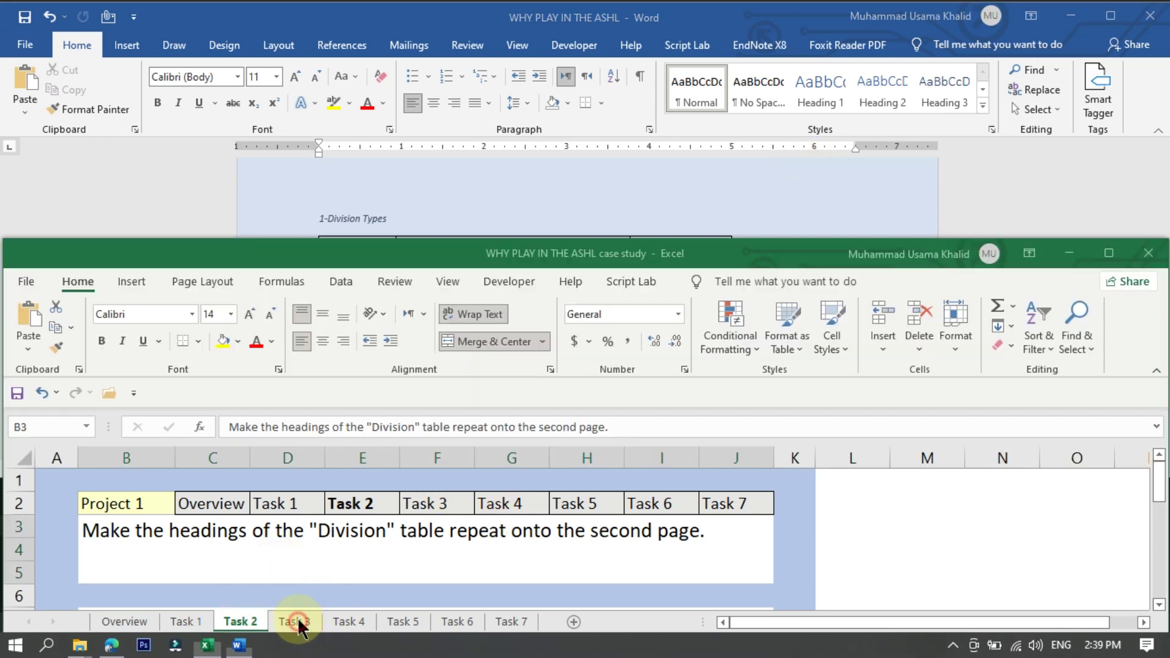
click(992, 173)
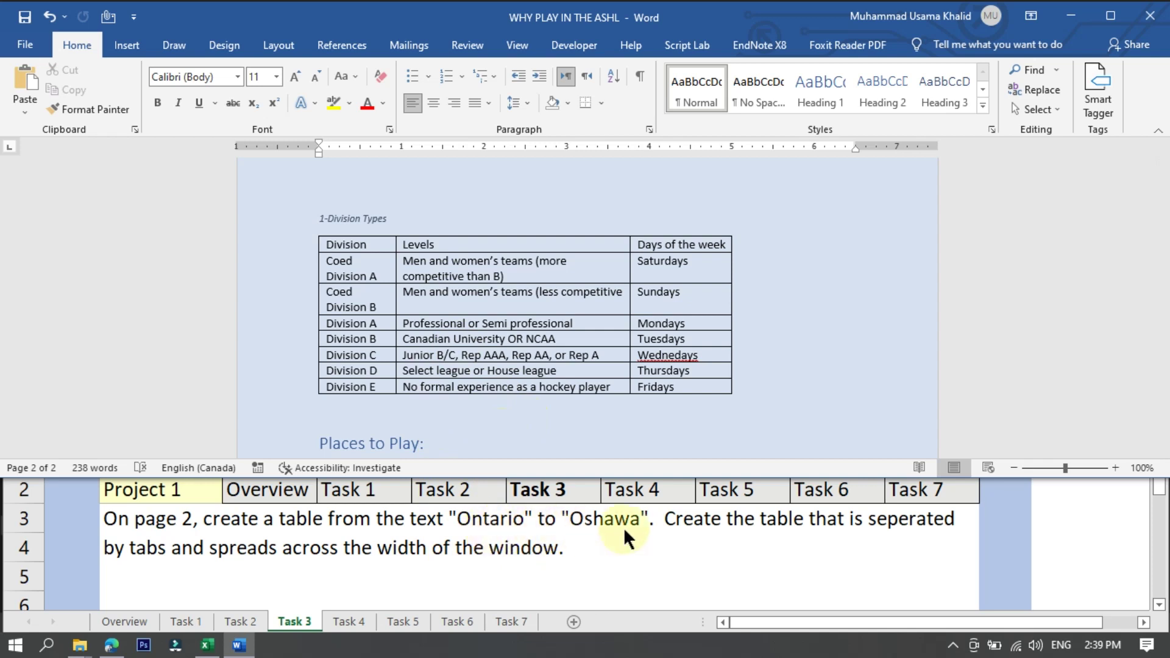
scroll(636, 243, down, 5)
scroll(751, 270, up, 2)
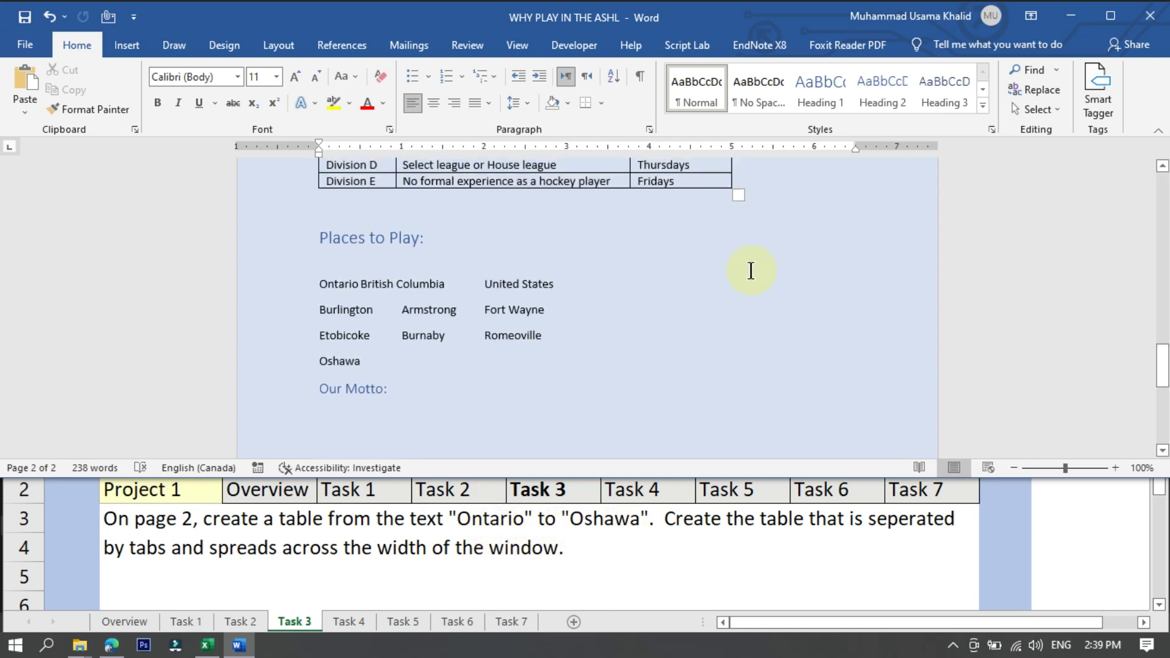
click(338, 285)
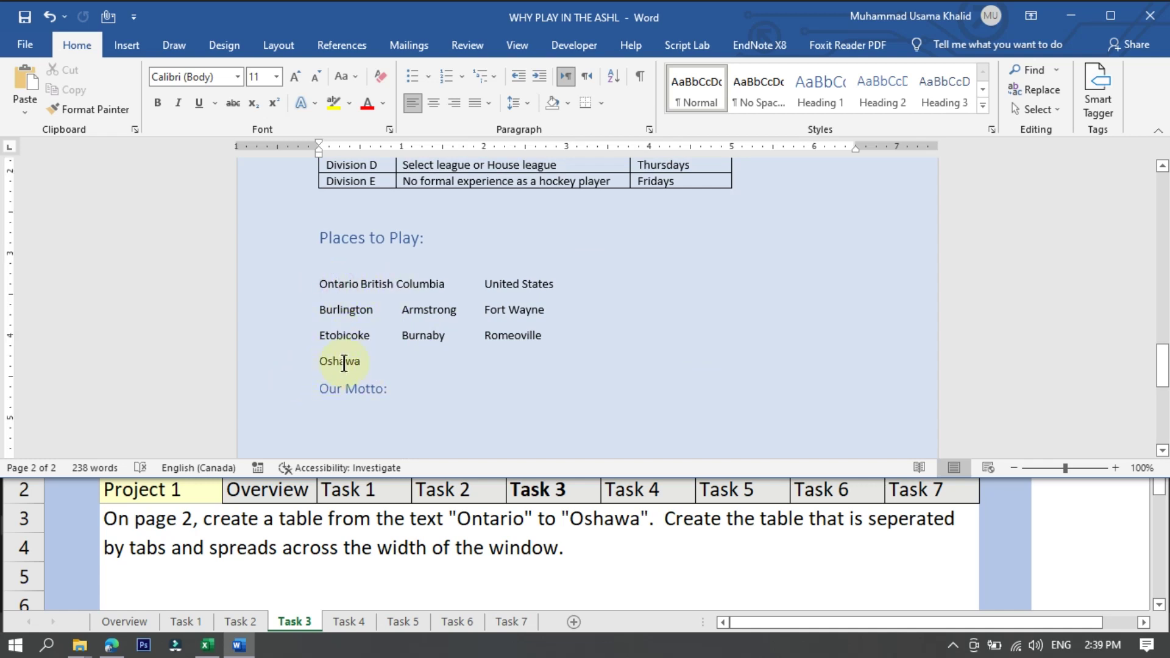
ctrl+scroll(396, 323, up, 2)
scroll(426, 338, down, 3)
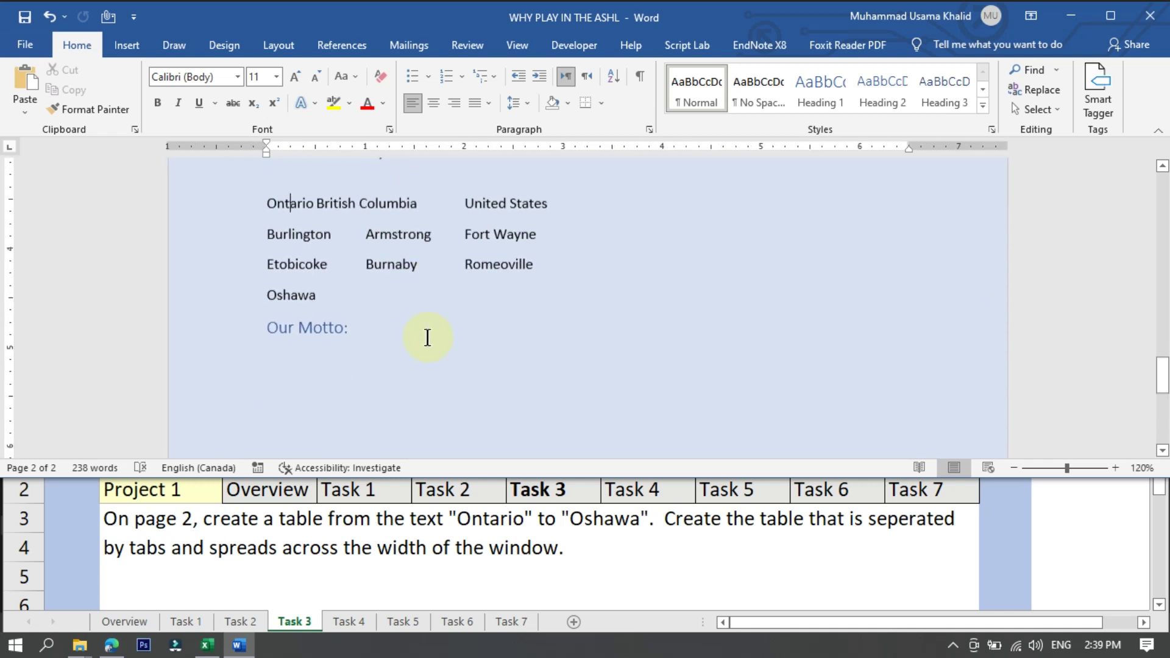
scroll(426, 337, up, 3)
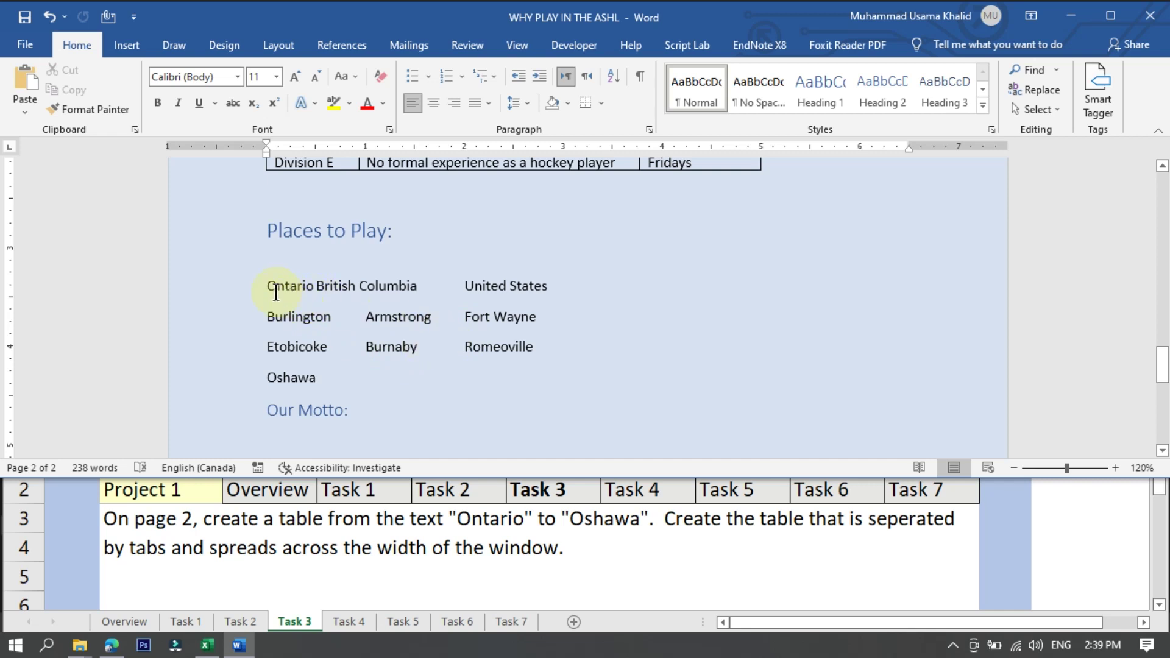
Step: Convert the text from "Ontario" to "Oshawa" into a three-column table, separated at tabs and with AutoFit to window
drag(269, 285, 325, 384)
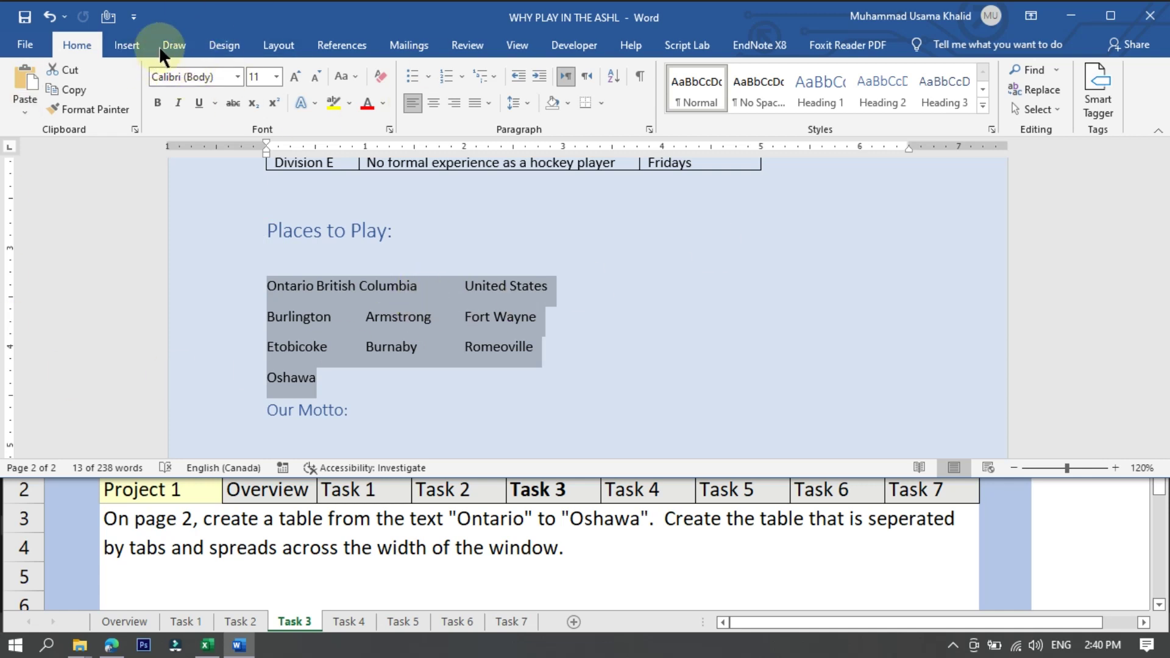
click(126, 45)
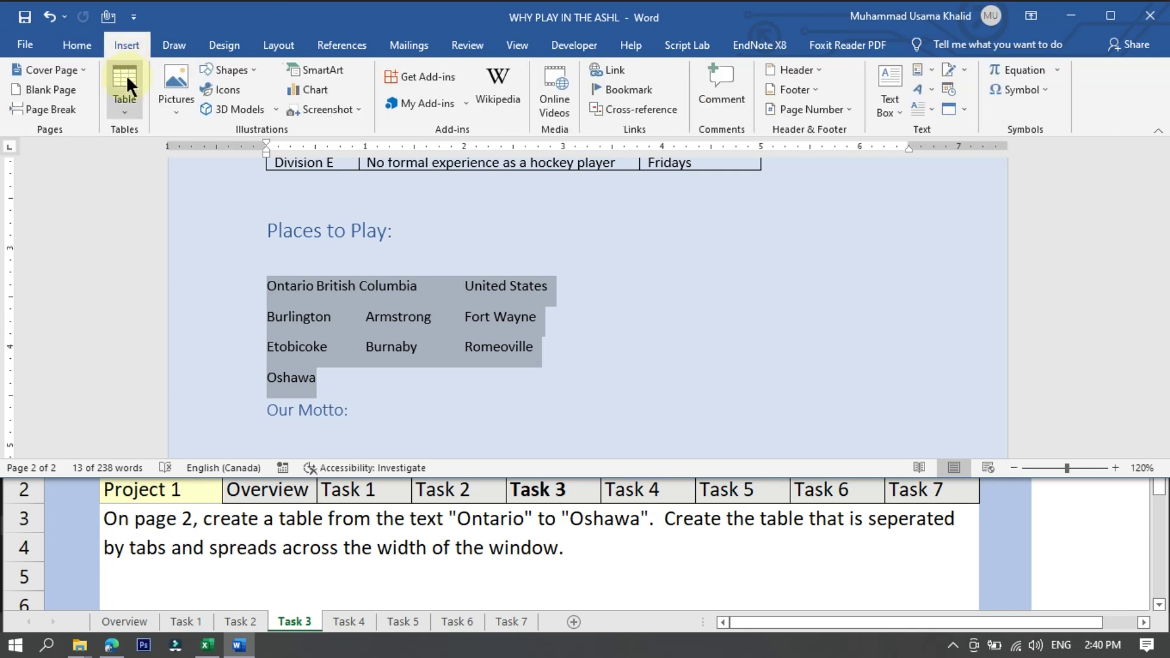
click(126, 108)
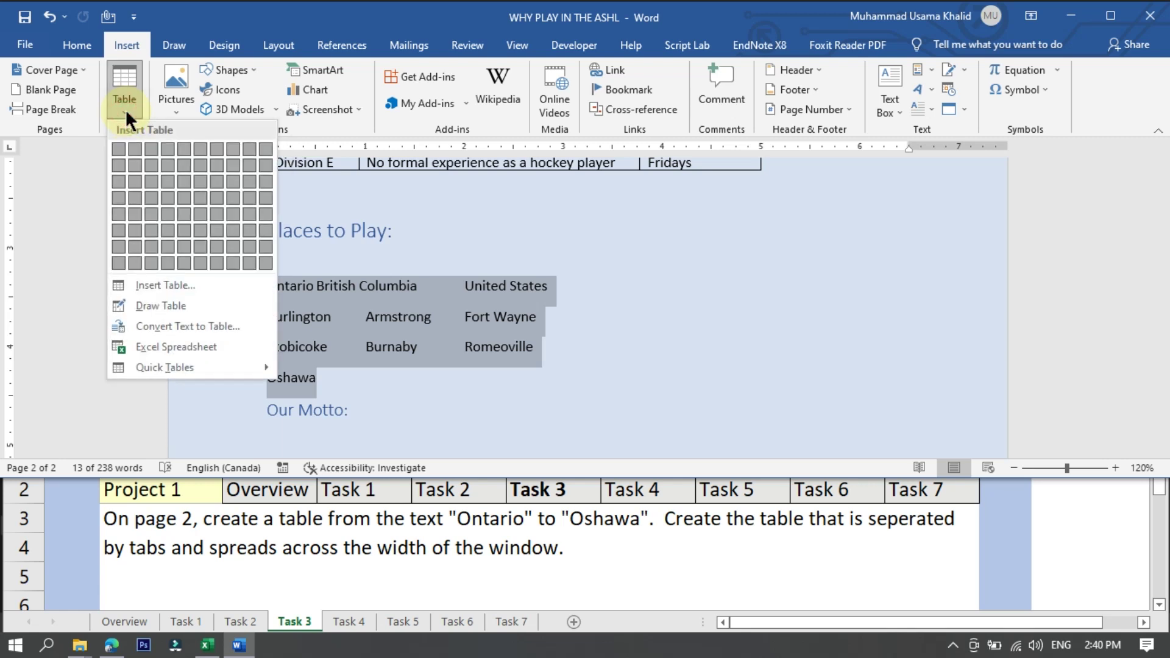
click(201, 327)
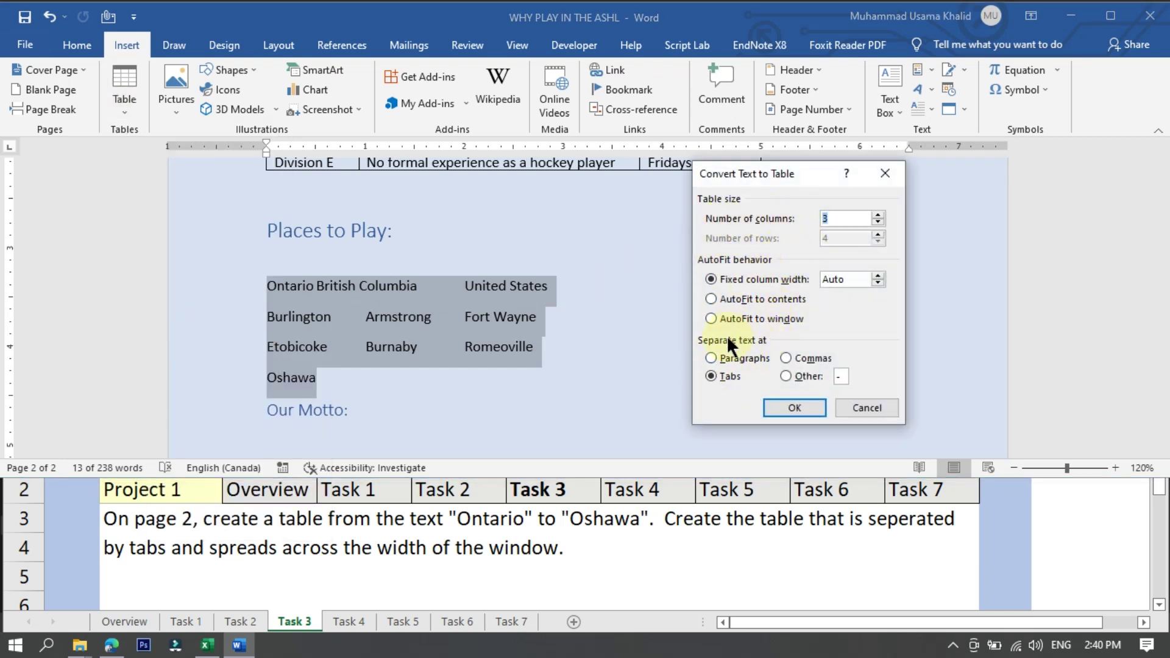
click(713, 377)
click(711, 317)
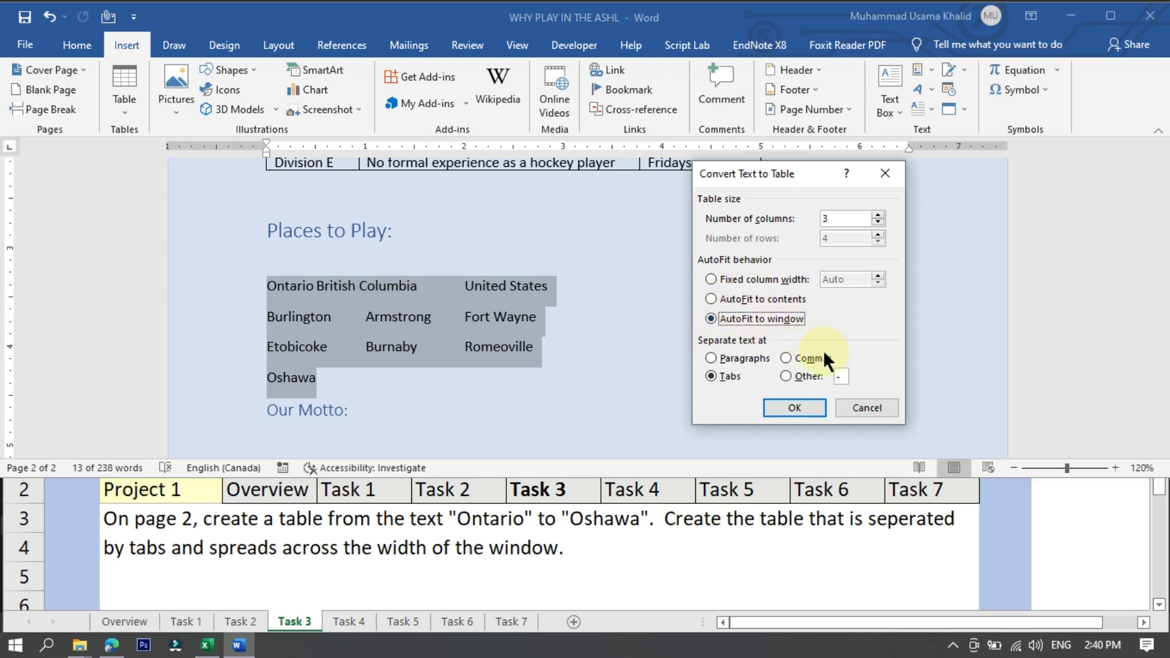
click(795, 407)
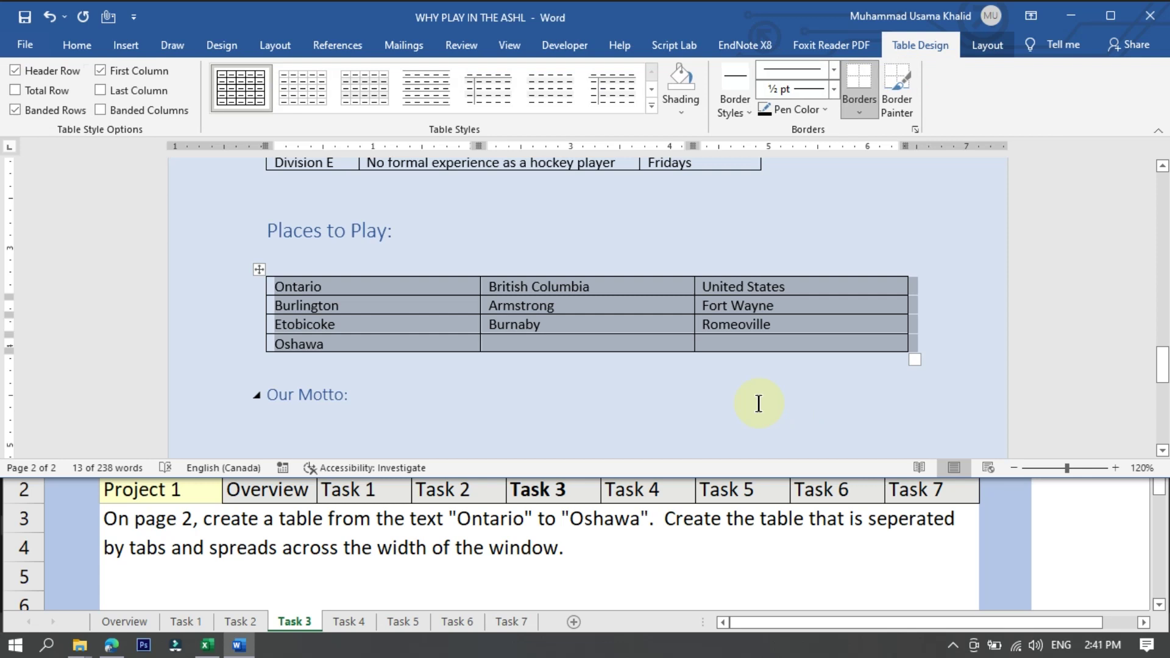
click(759, 404)
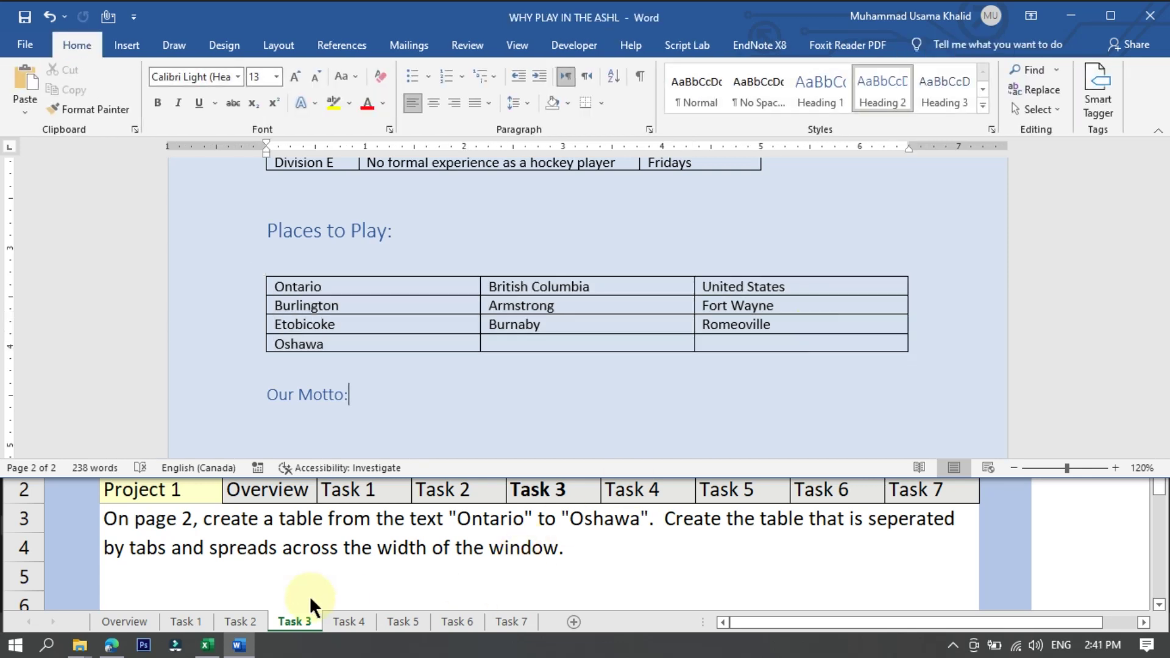
Step: Open the Task 4 instructions in the Excel workbook and locate the "Places to Play" heading on page 2 of the Word document
click(364, 621)
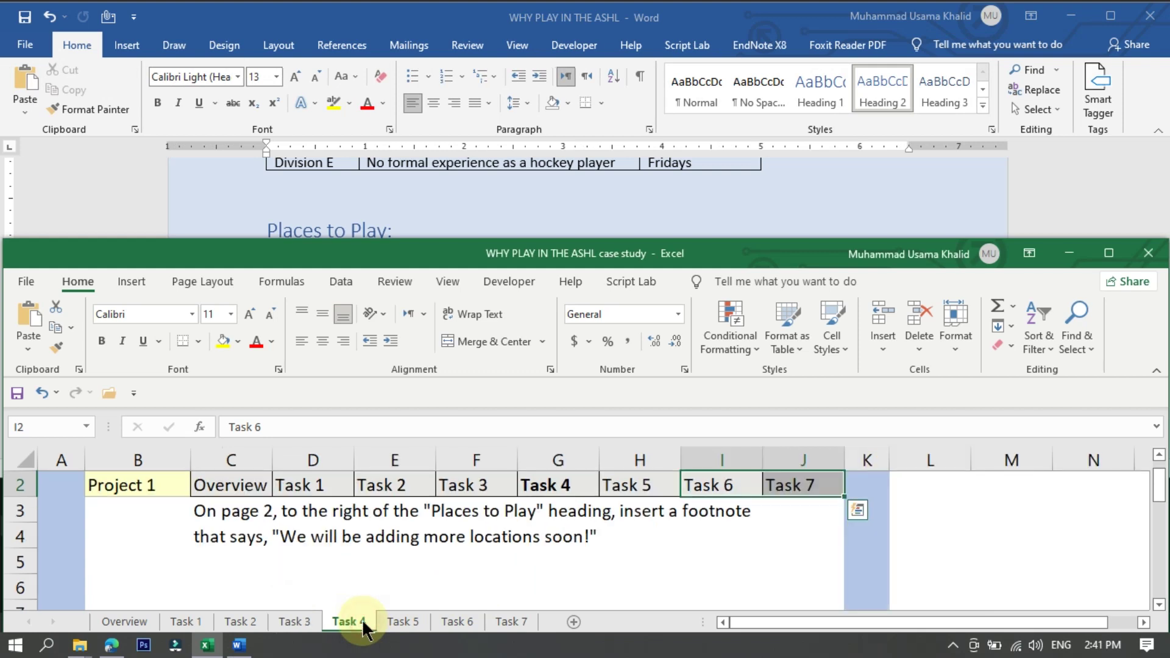
click(784, 156)
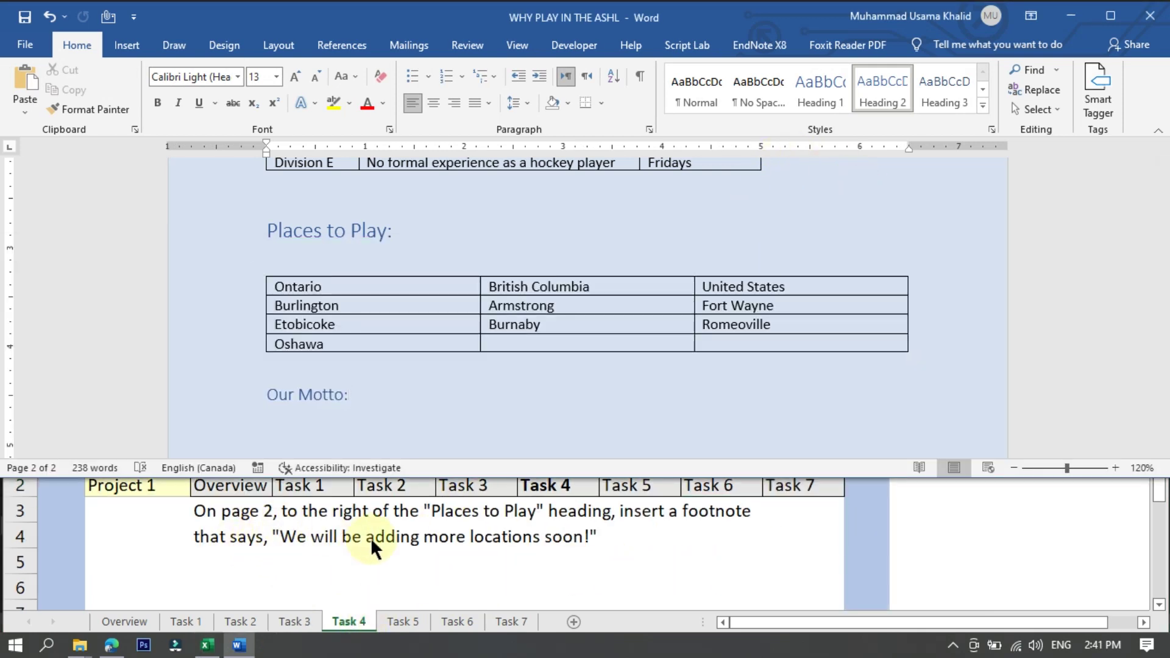
scroll(370, 538, up, 1)
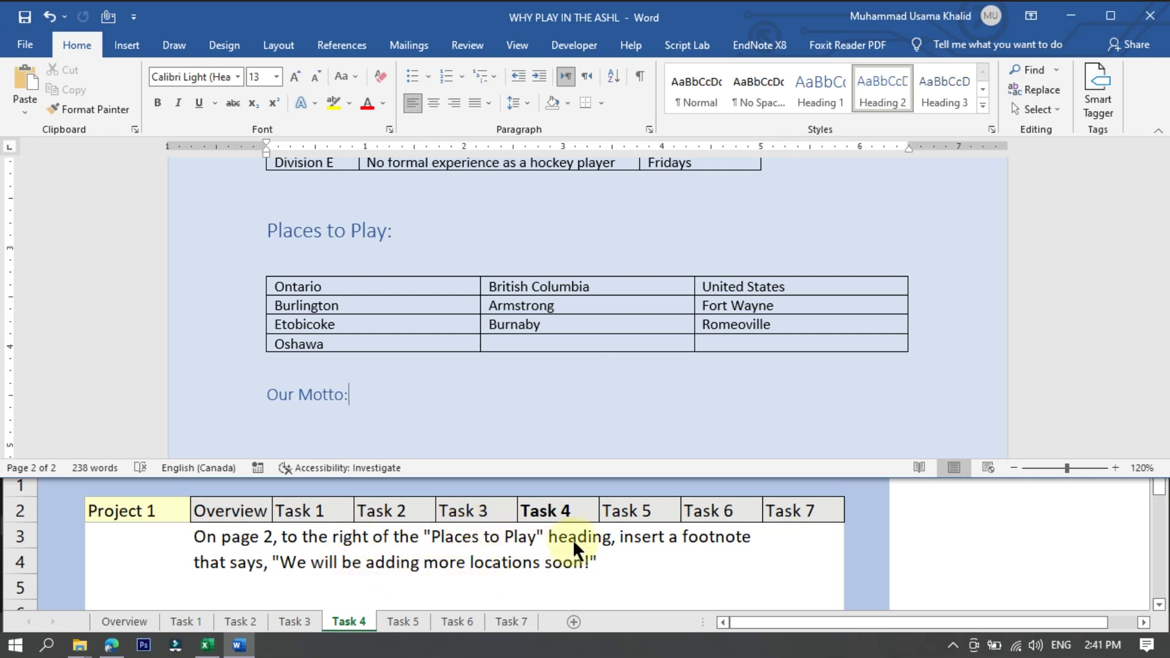
scroll(559, 272, down, 3)
scroll(559, 271, up, 2)
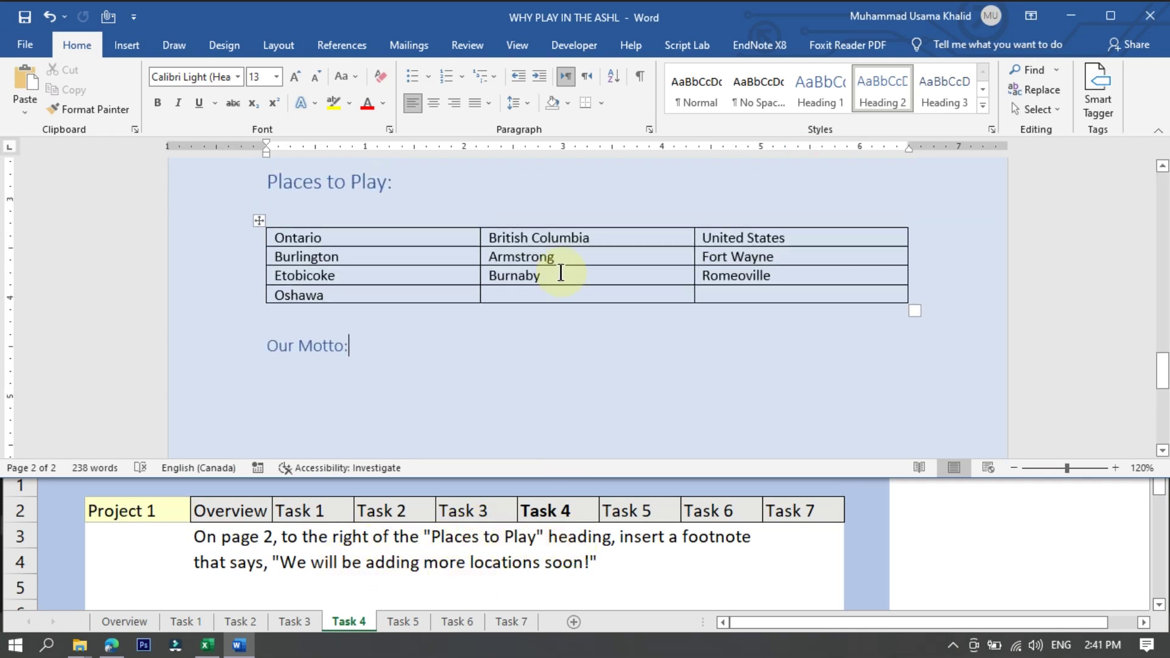
scroll(277, 272, up, 2)
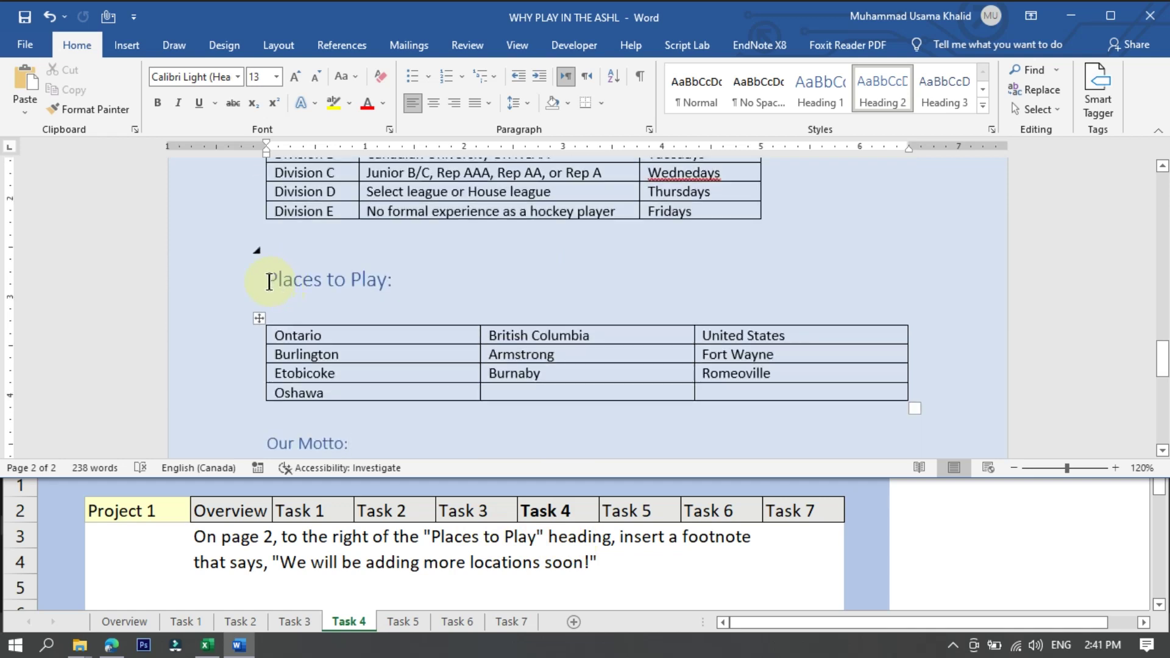
Step: Insert a footnote at the "Places to Play" heading reading "We will be adding more locations soon!"
click(269, 281)
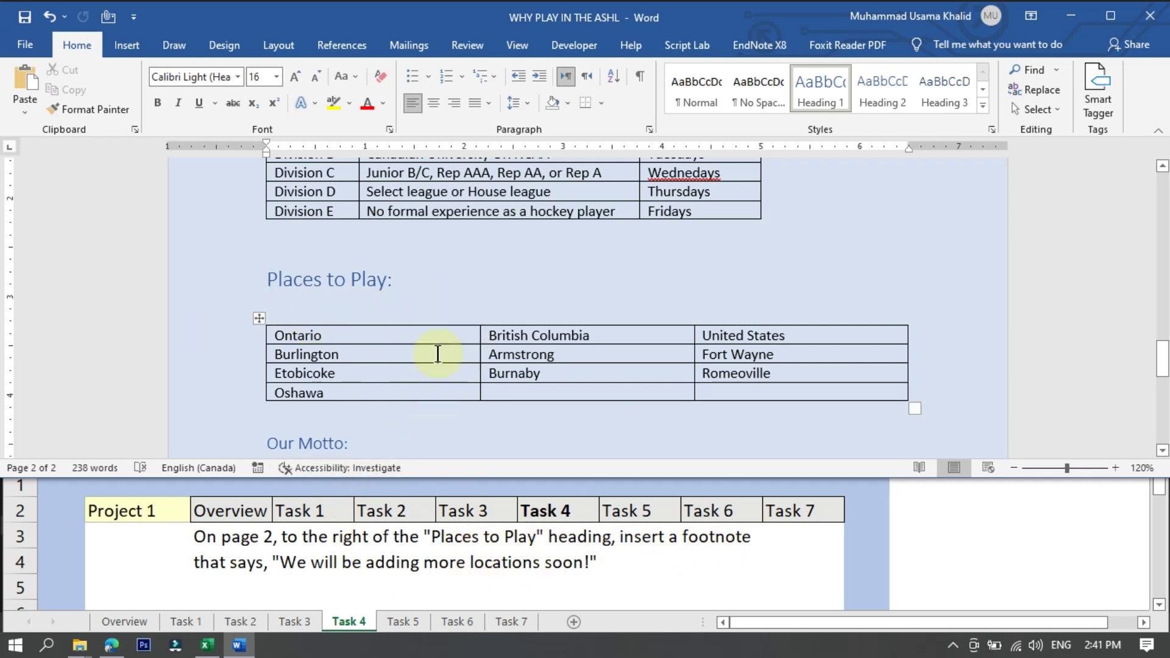
scroll(437, 354, down, 6)
scroll(415, 400, up, 5)
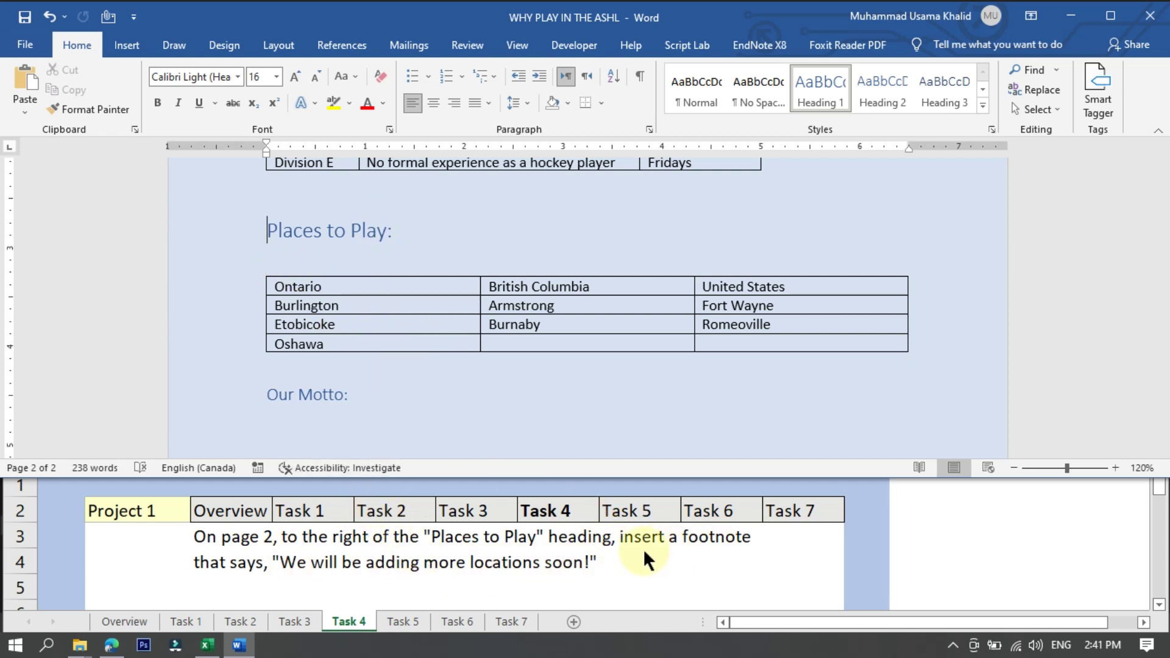
click(341, 42)
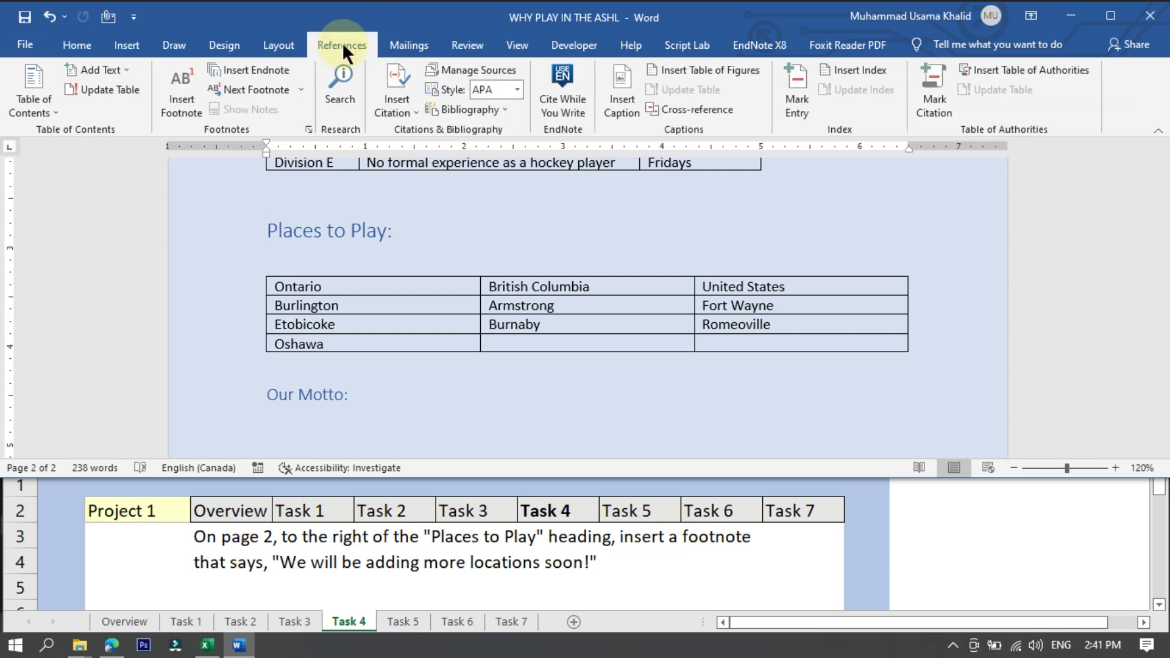
click(175, 106)
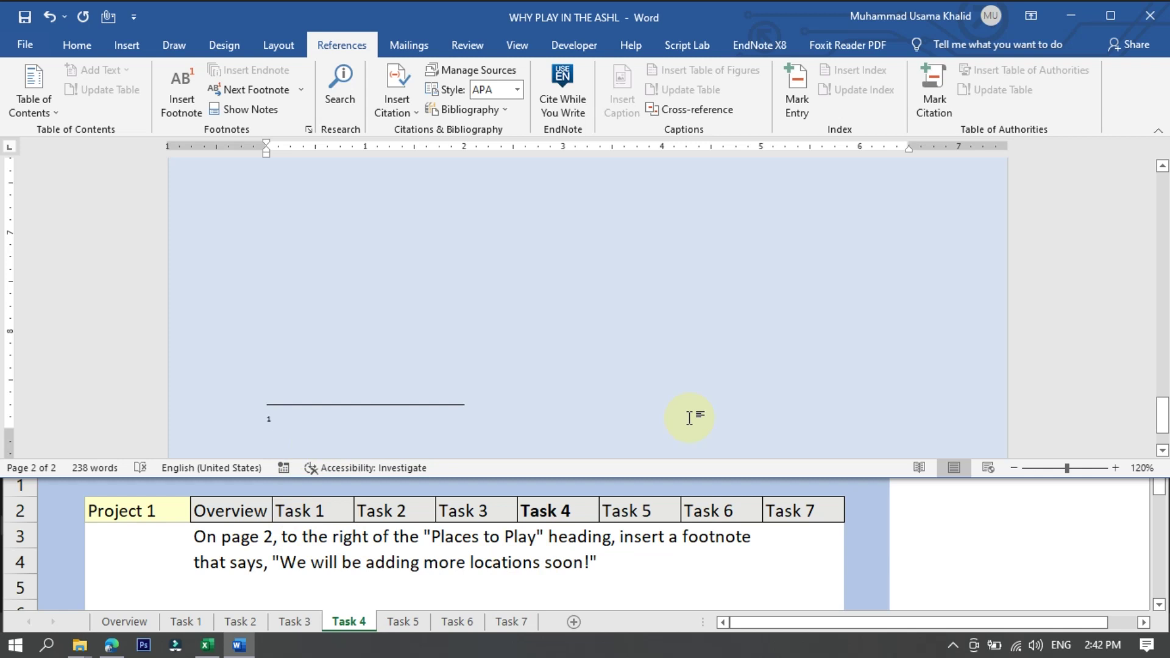
text(We will b)
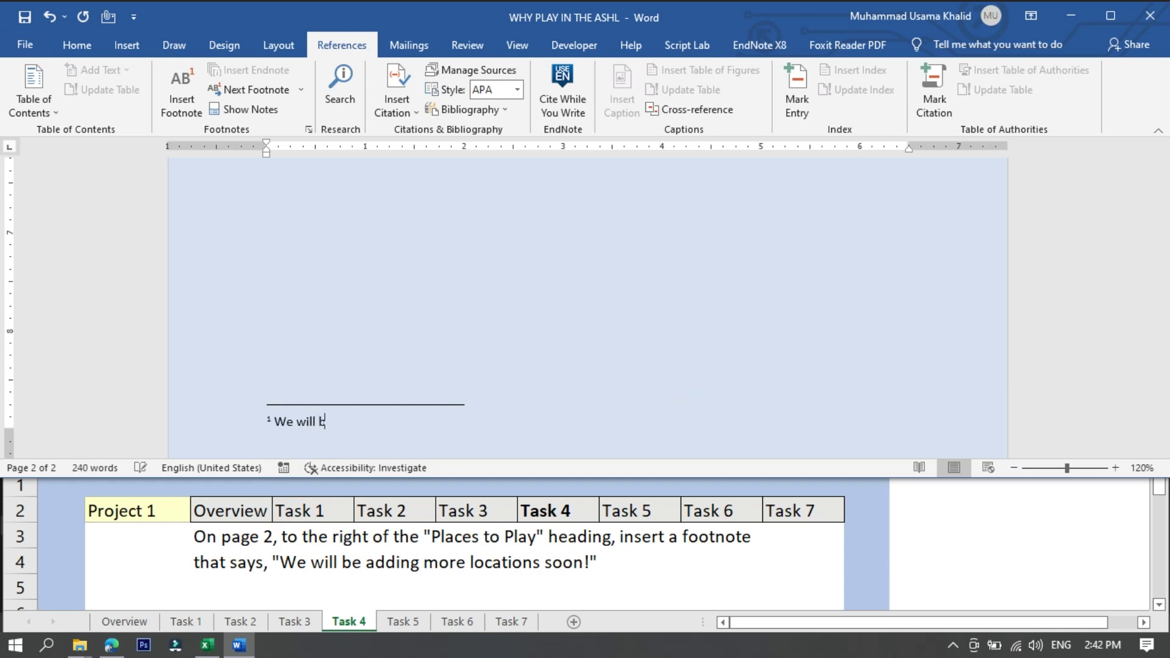
text(e adding more locations soon)
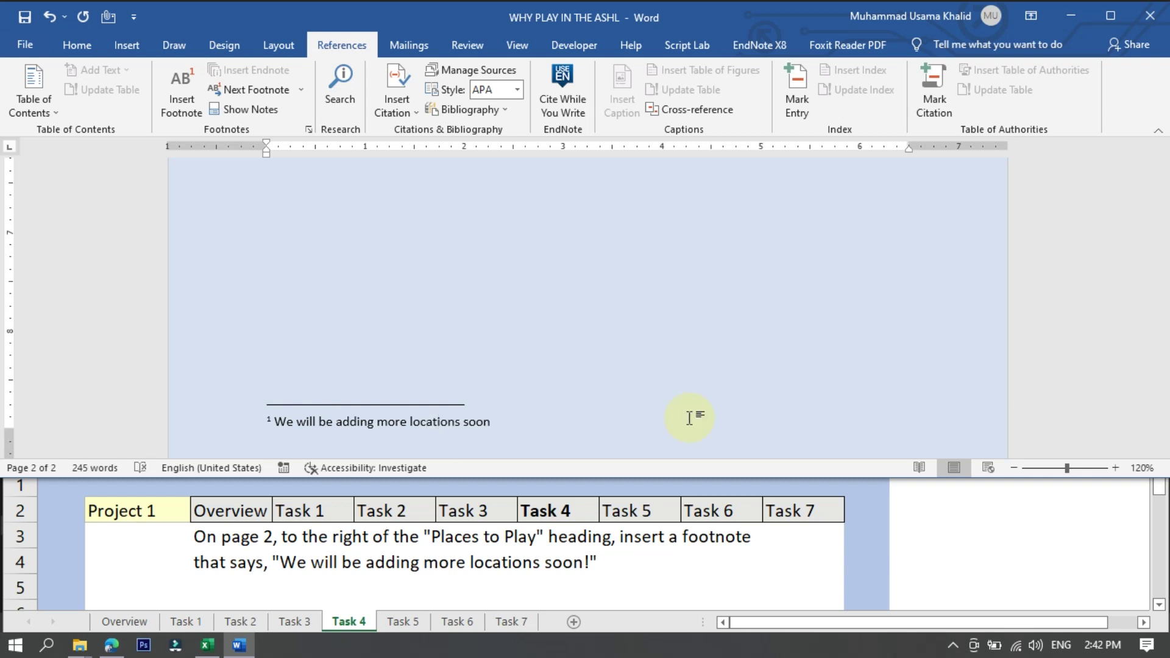
text(!)
Step: Open the Task 5 instructions in the Excel workbook and locate the "Our Motto" heading in the Word document
click(404, 621)
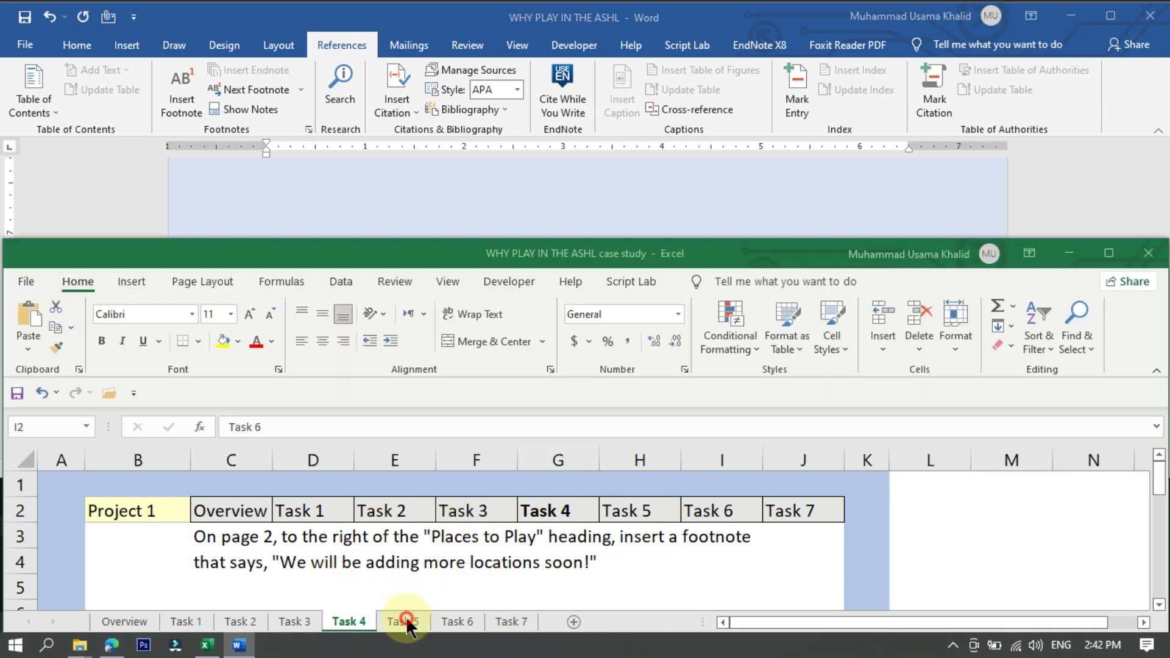
click(406, 621)
scroll(586, 563, down, 1)
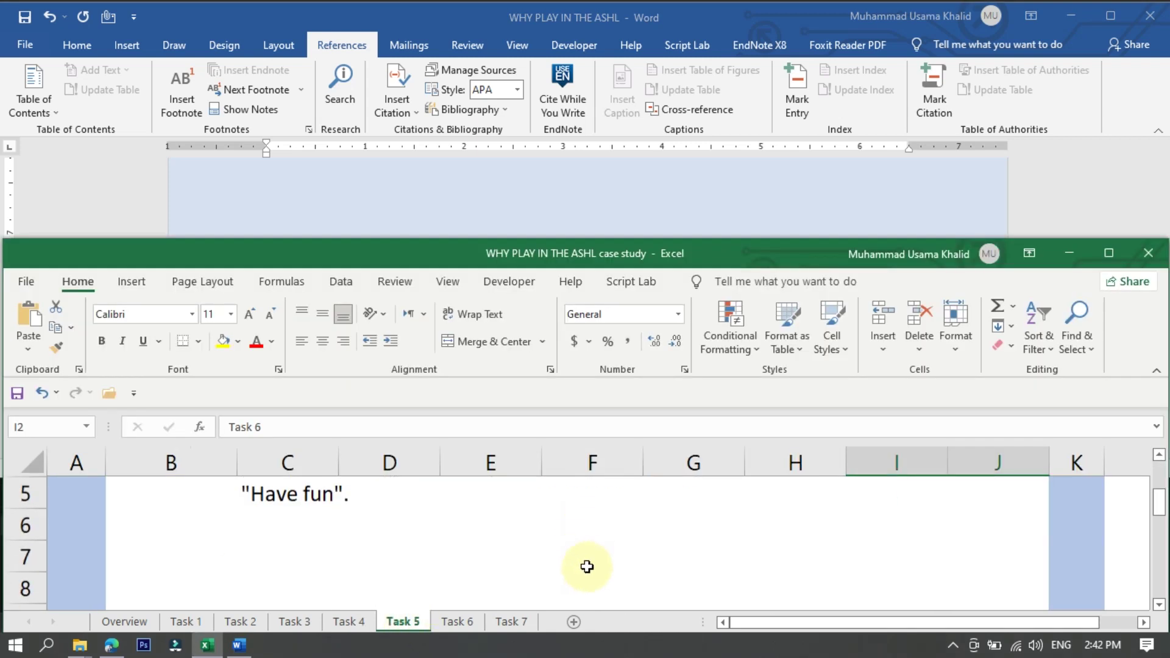
scroll(587, 563, up, 1)
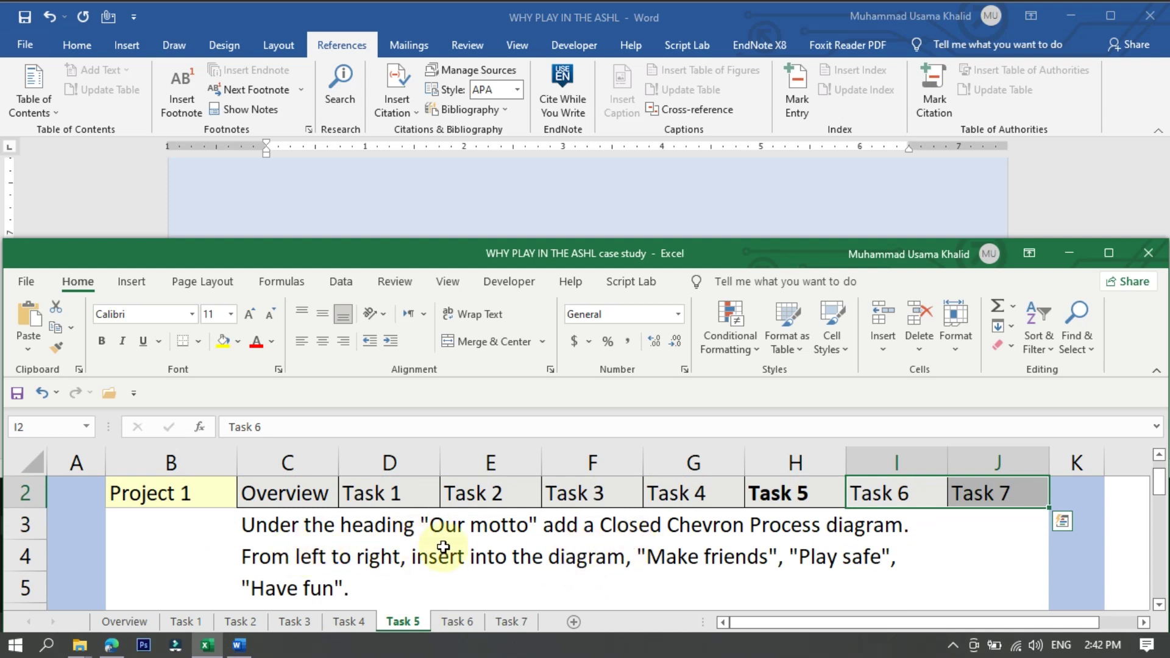
click(780, 61)
scroll(664, 283, down, 3)
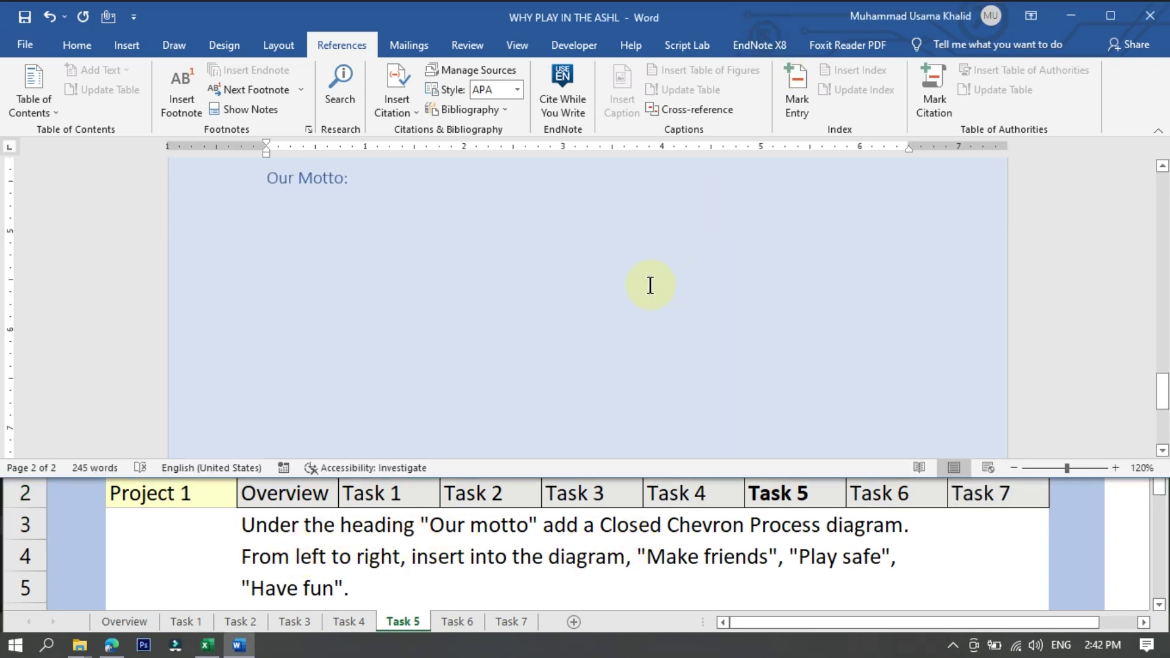
scroll(309, 282, up, 3)
drag(361, 279, 278, 279)
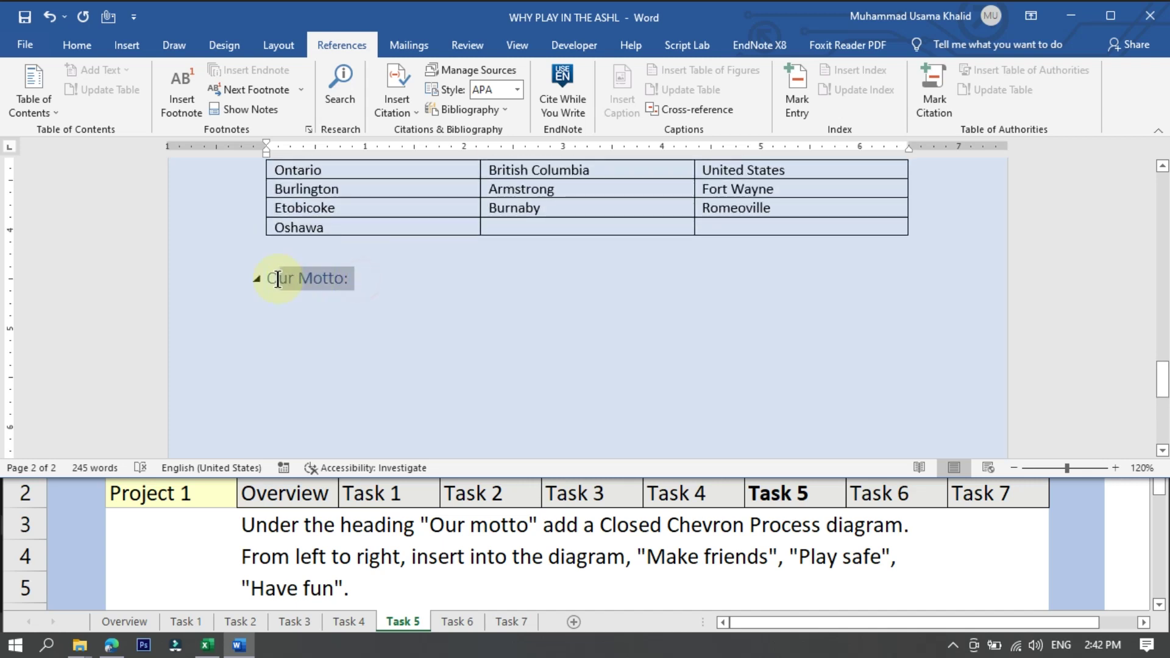
Step: Insert a Closed Chevron Process SmartArt diagram on a new line under the "Our Motto" heading
click(363, 282)
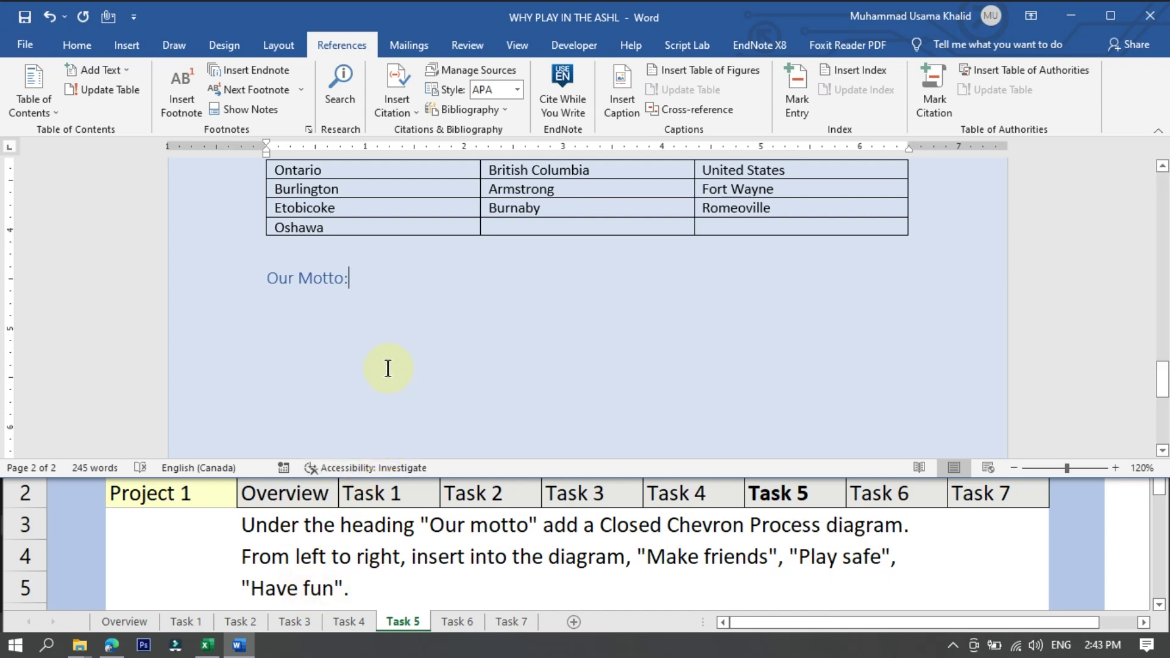
key(Return)
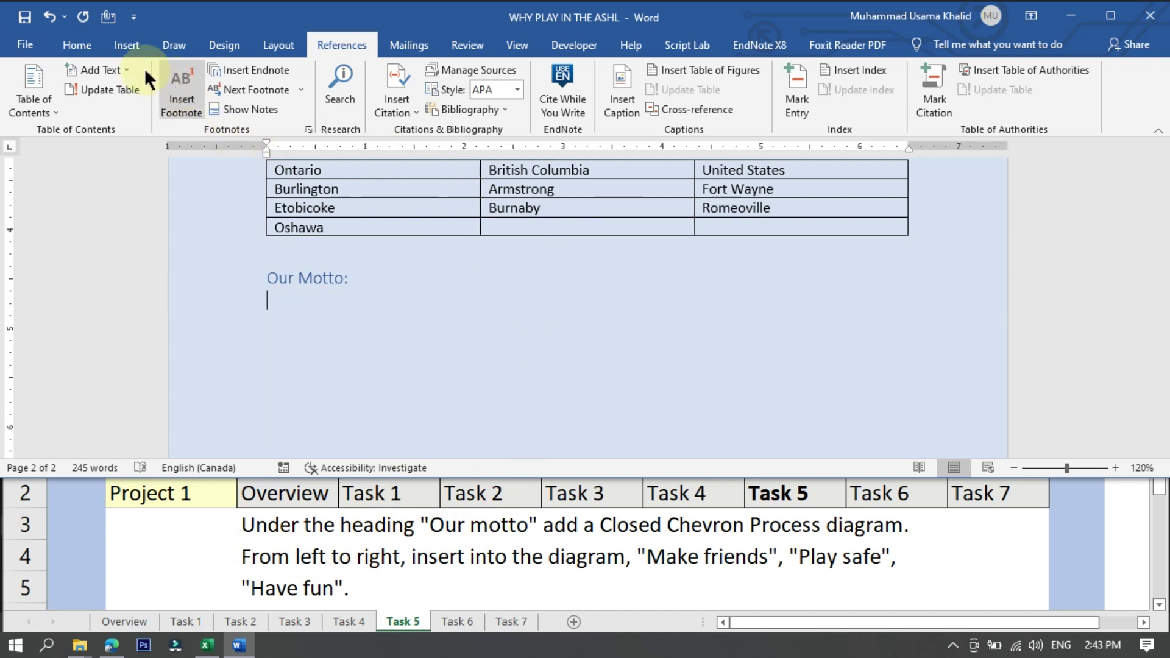
click(126, 46)
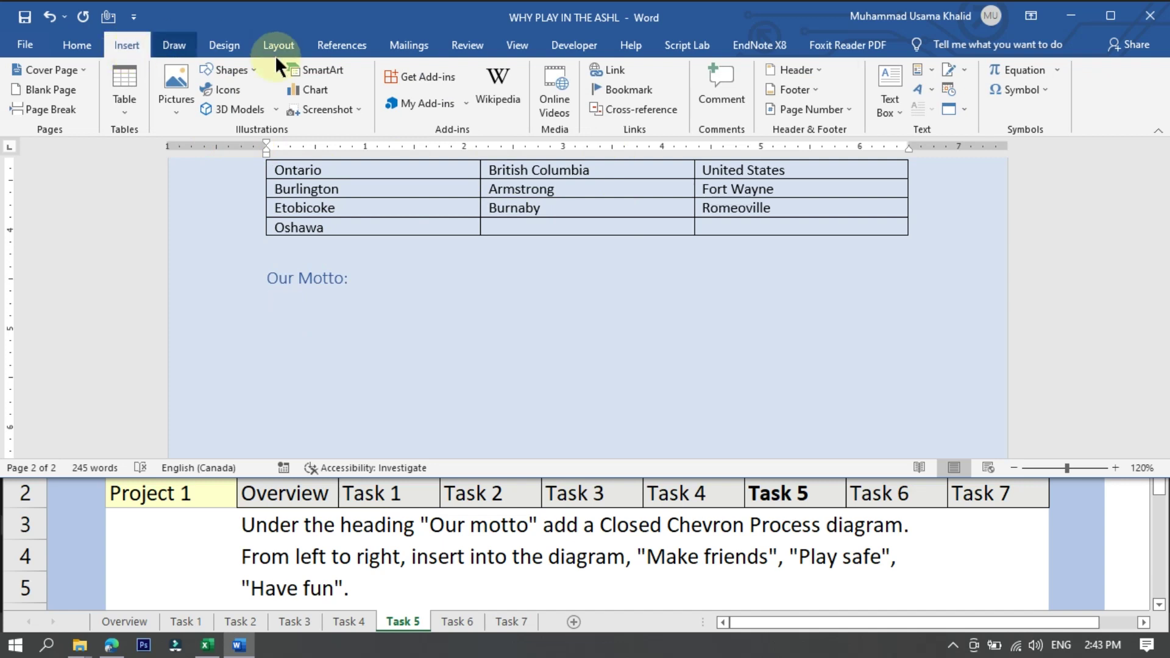
click(323, 68)
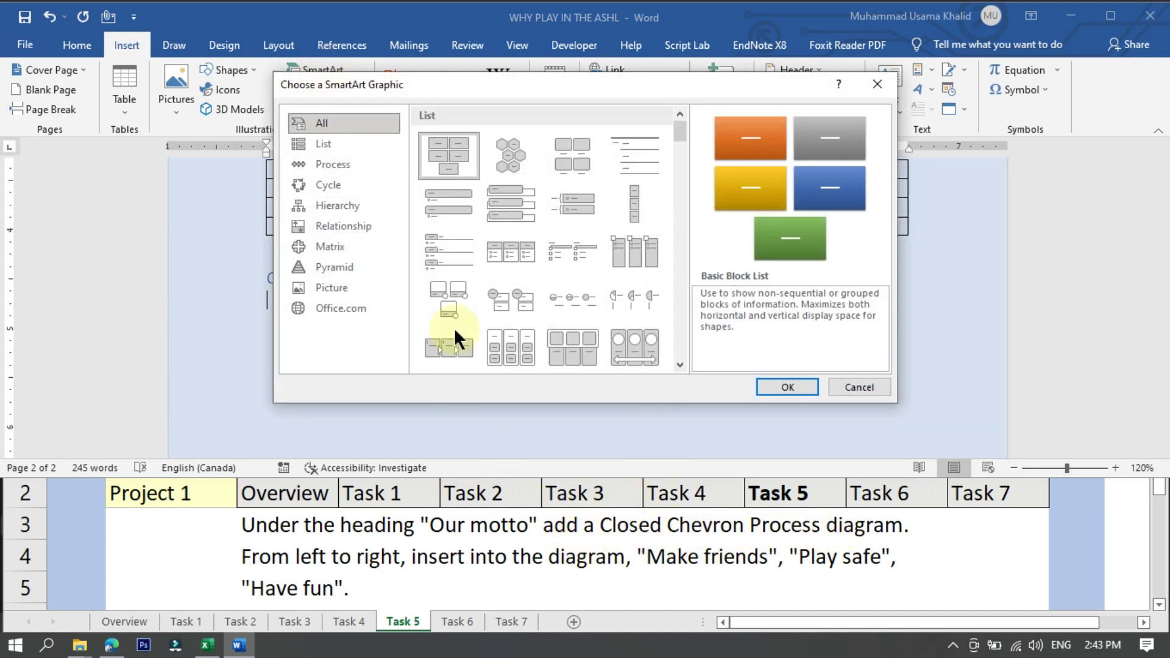
click(331, 163)
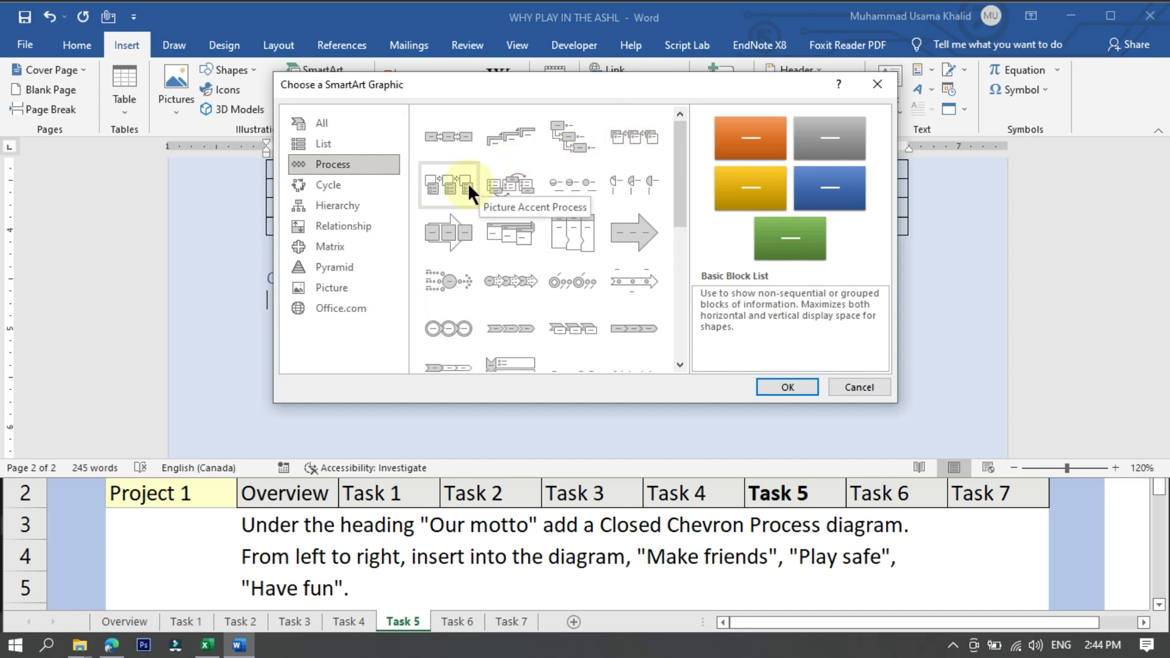
click(617, 322)
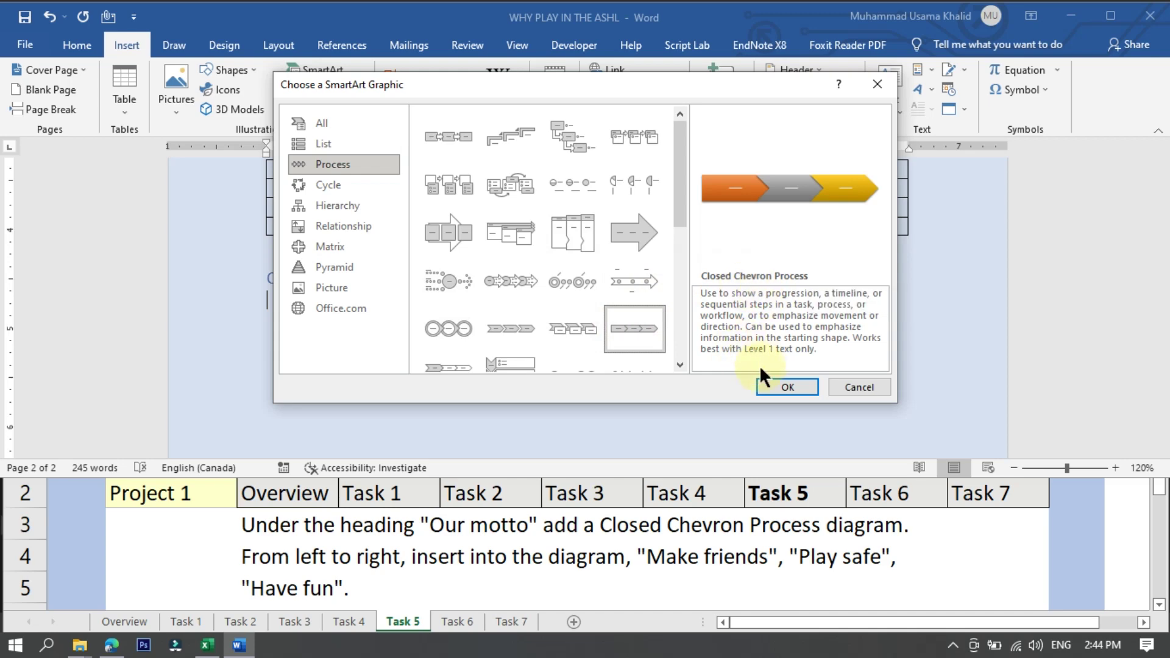
click(785, 388)
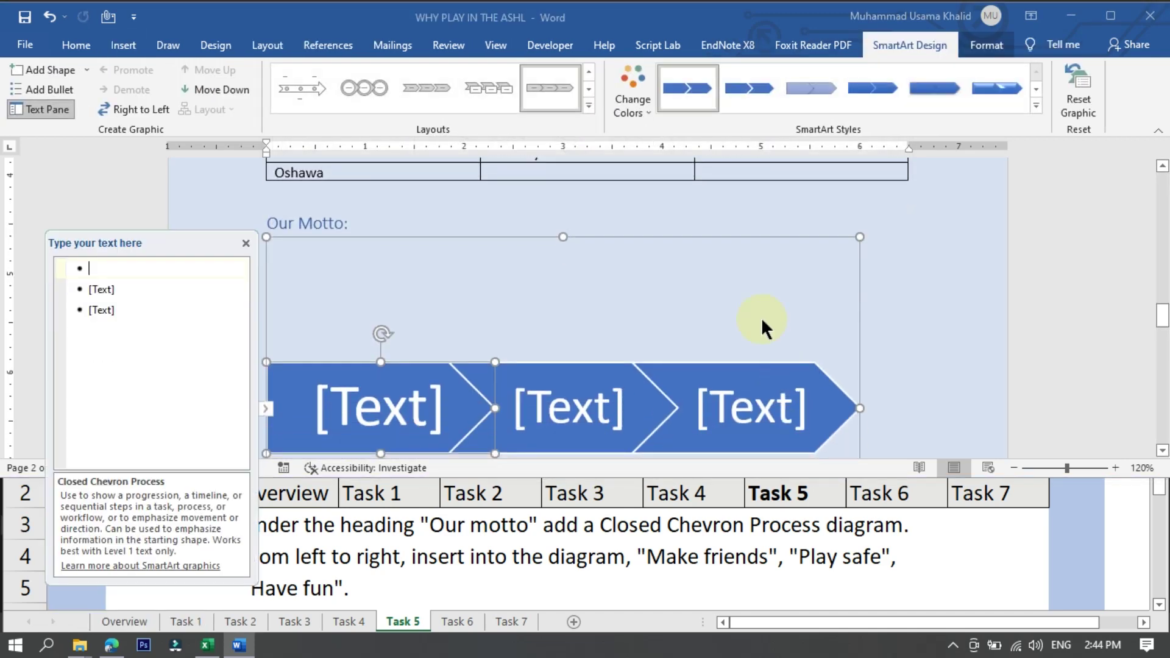
Step: Fill the three chevrons, in order, with "Make friends", "Play safe" and "Have fun"
scroll(762, 318, down, 1)
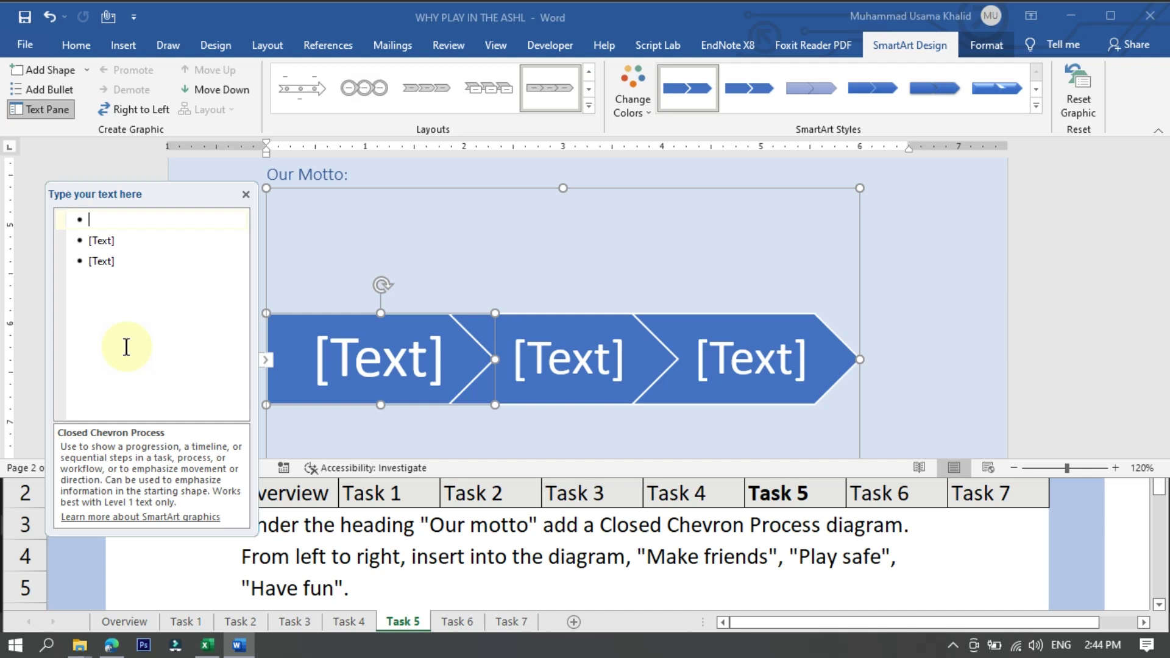
text(Make)
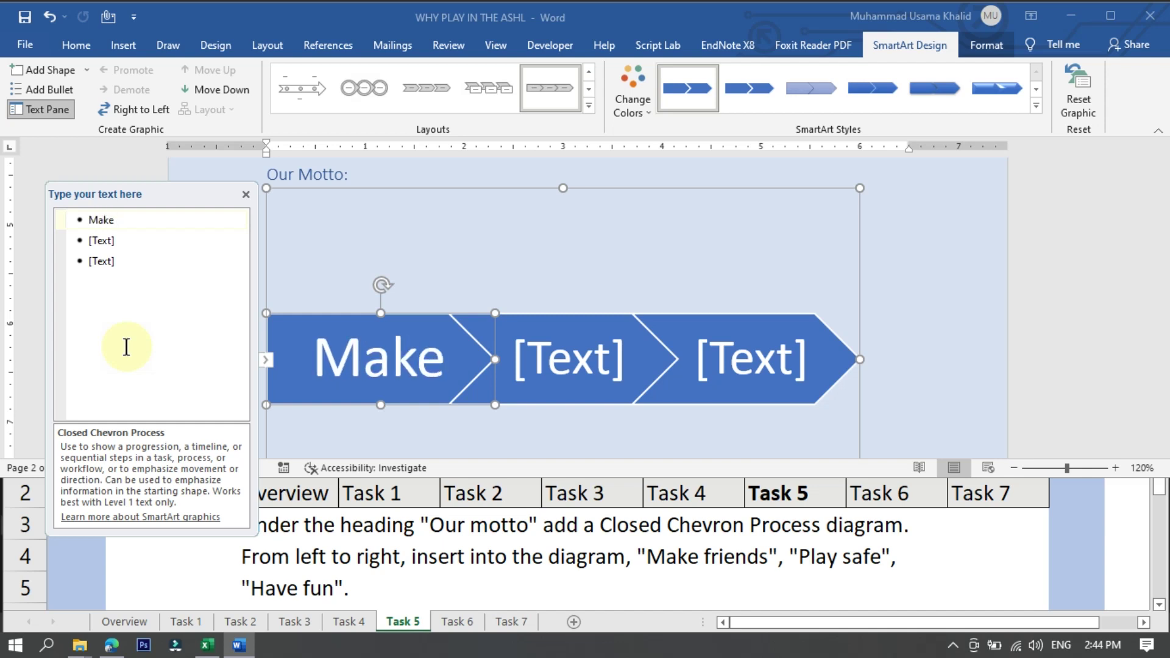
text( friends)
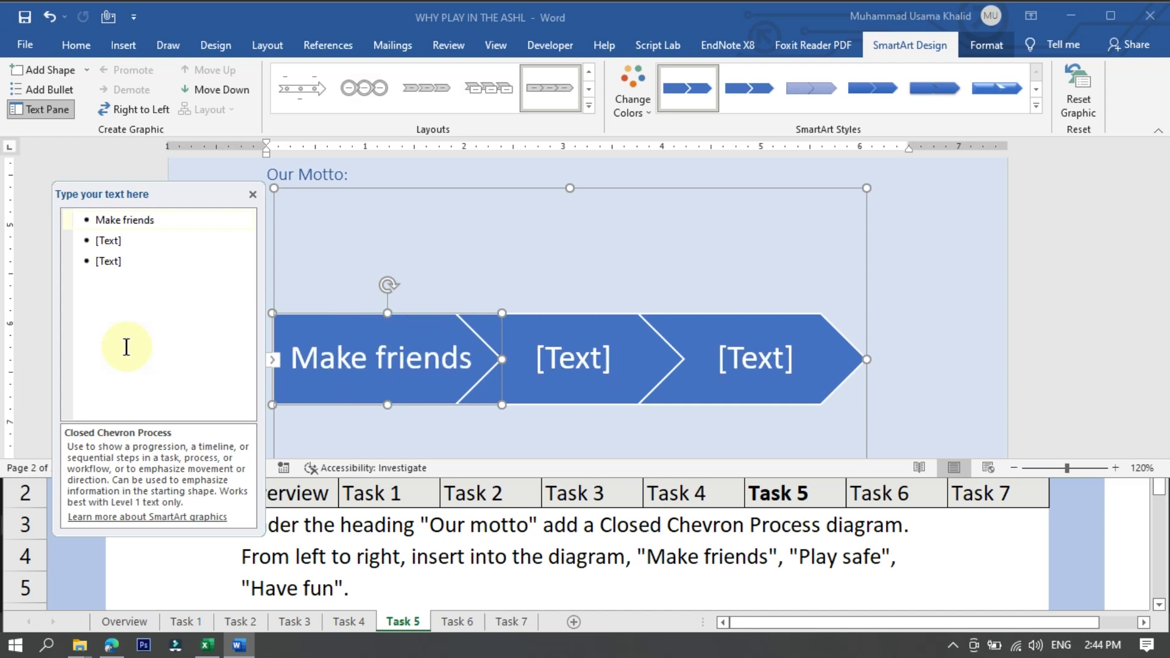
click(105, 242)
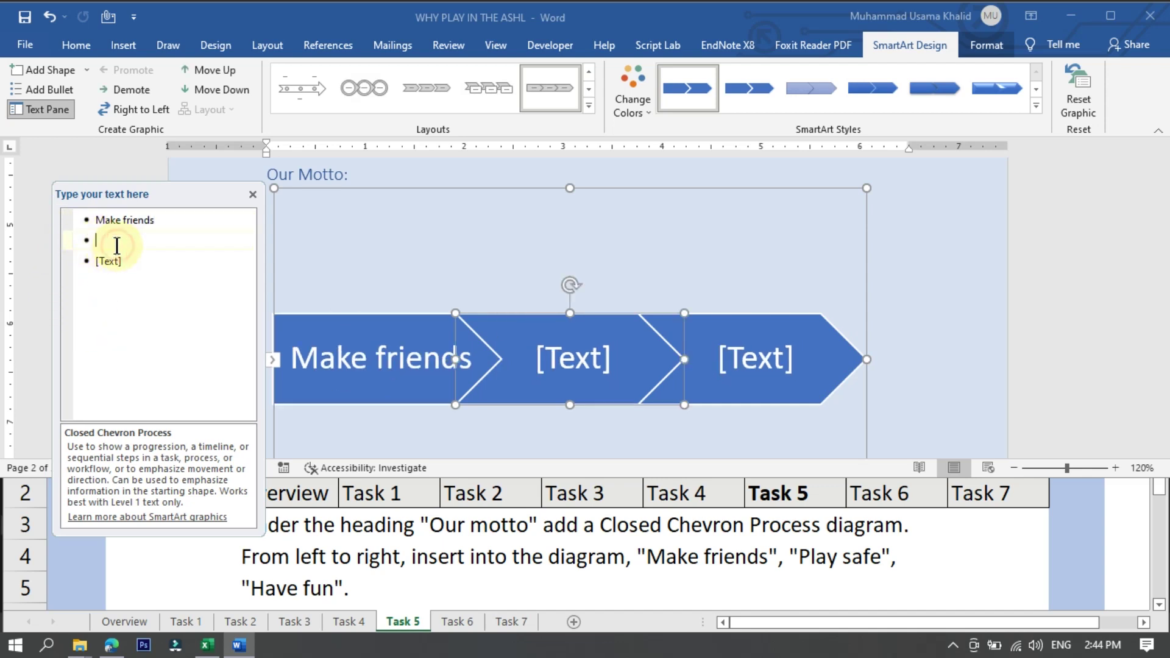
text(Play sad)
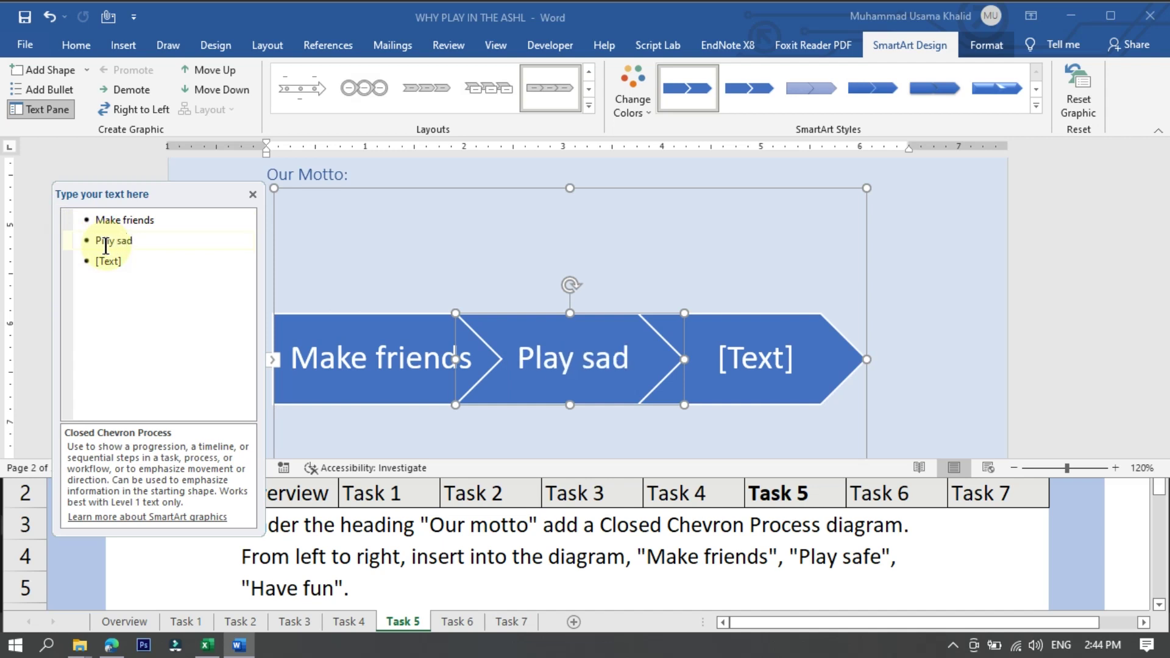
key(BackSpace)
text(fr)
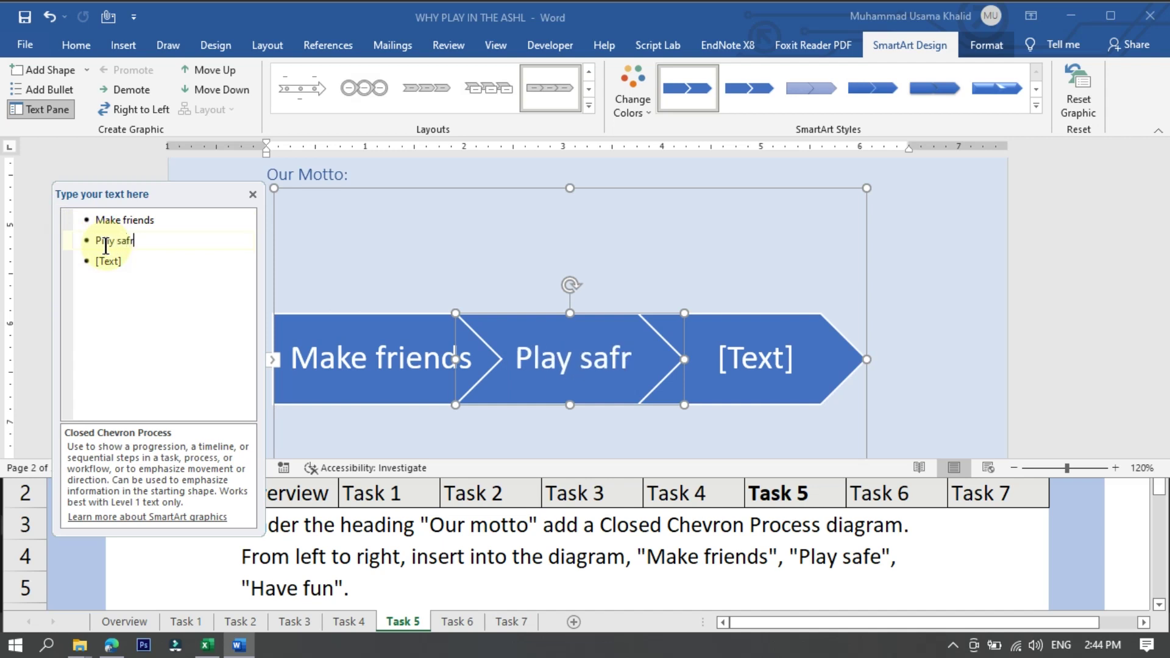
key(BackSpace)
text(e)
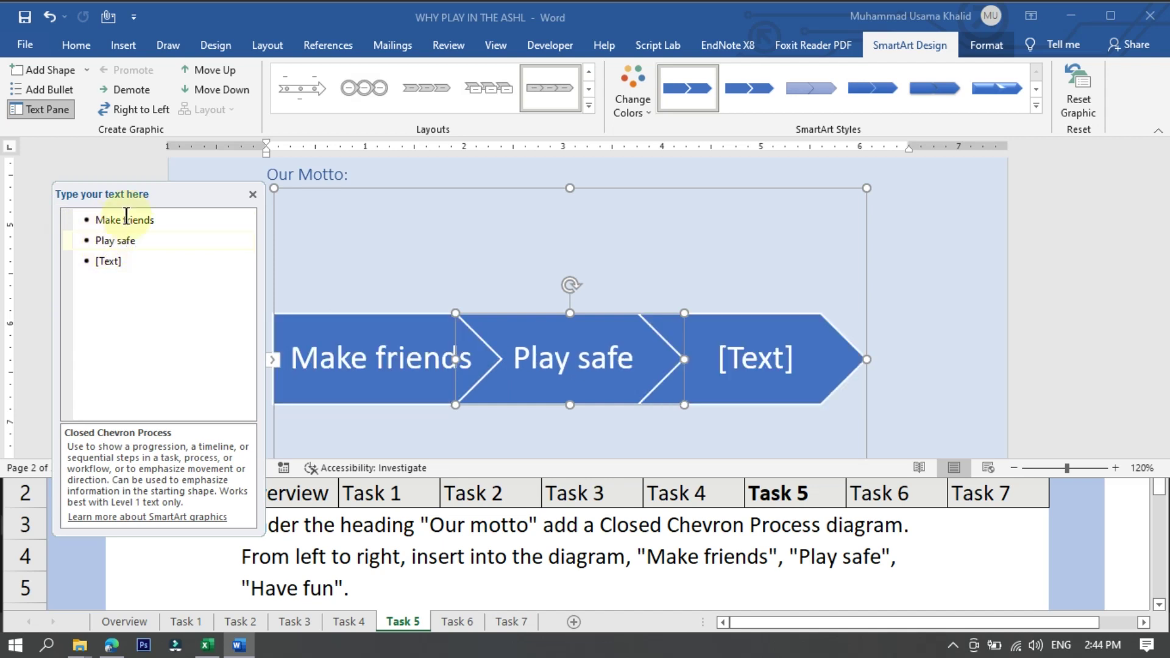
click(114, 261)
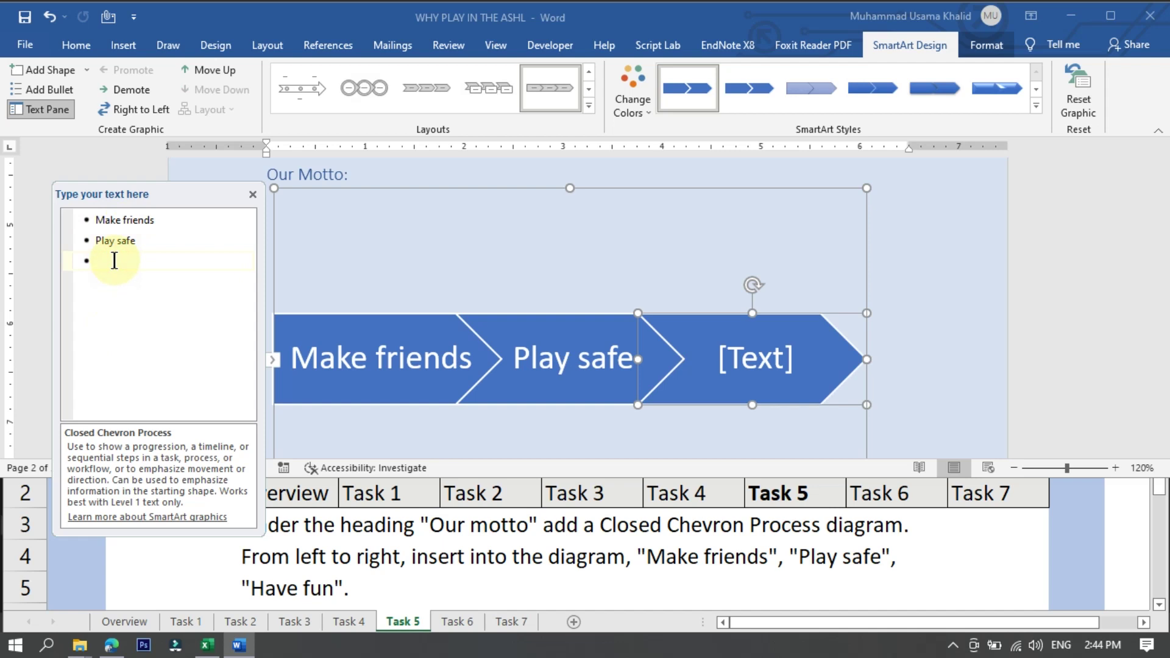
text(Have fun)
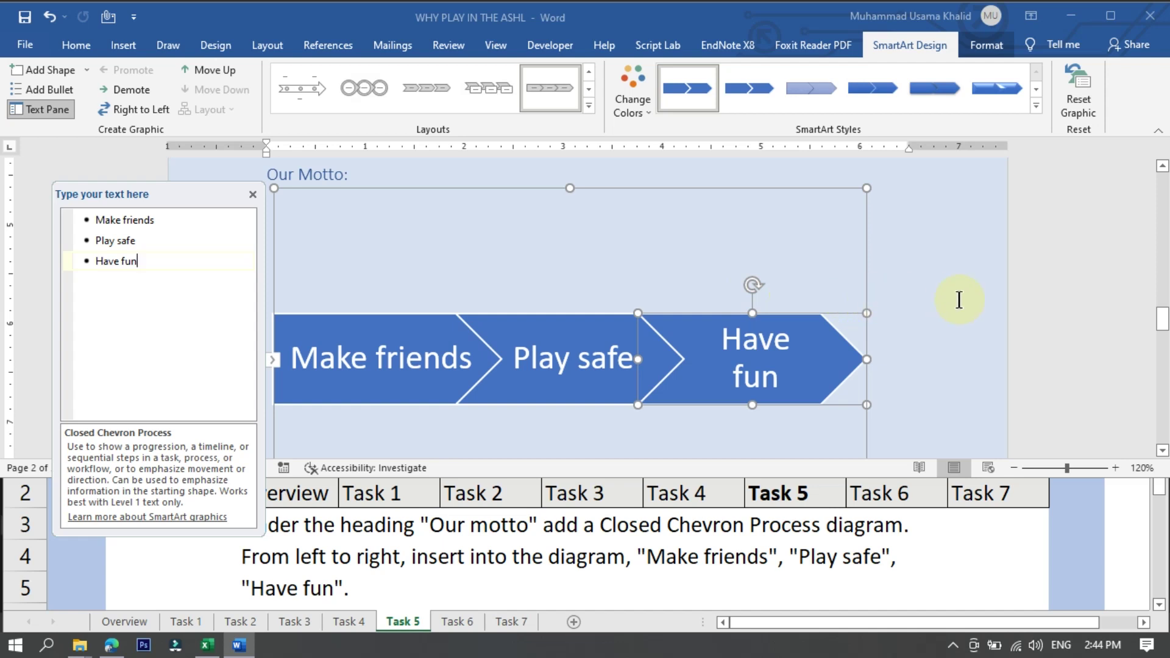
click(1009, 309)
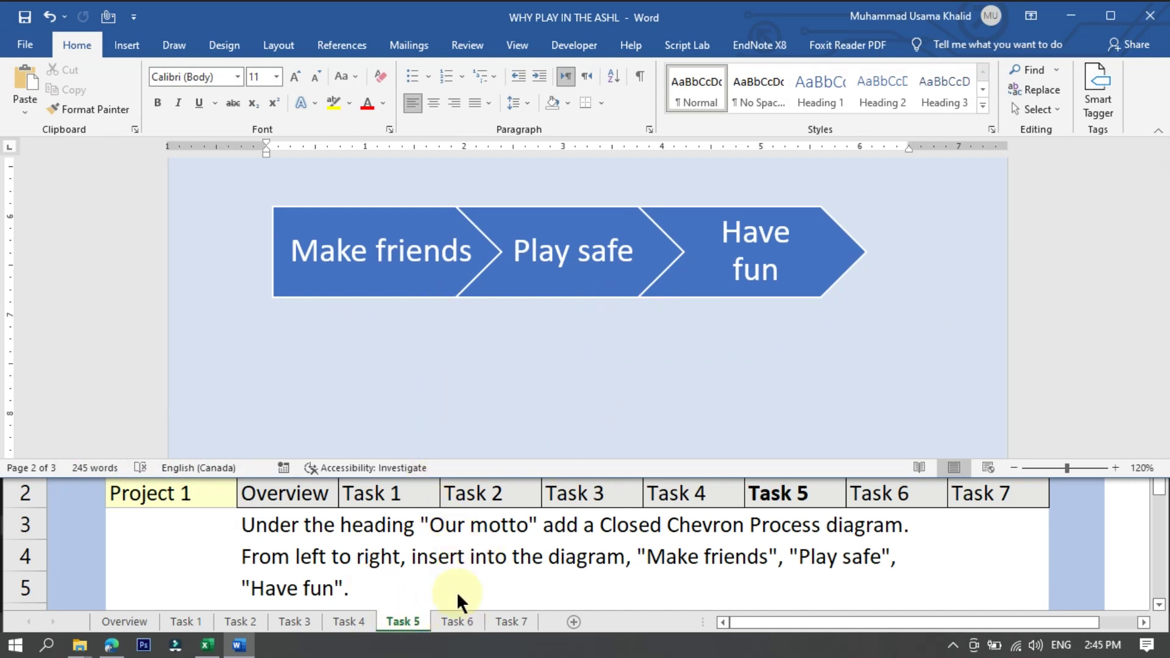
Step: Open the Task 6 instructions in the Excel workbook and show all properties of the Word document
click(459, 621)
click(463, 622)
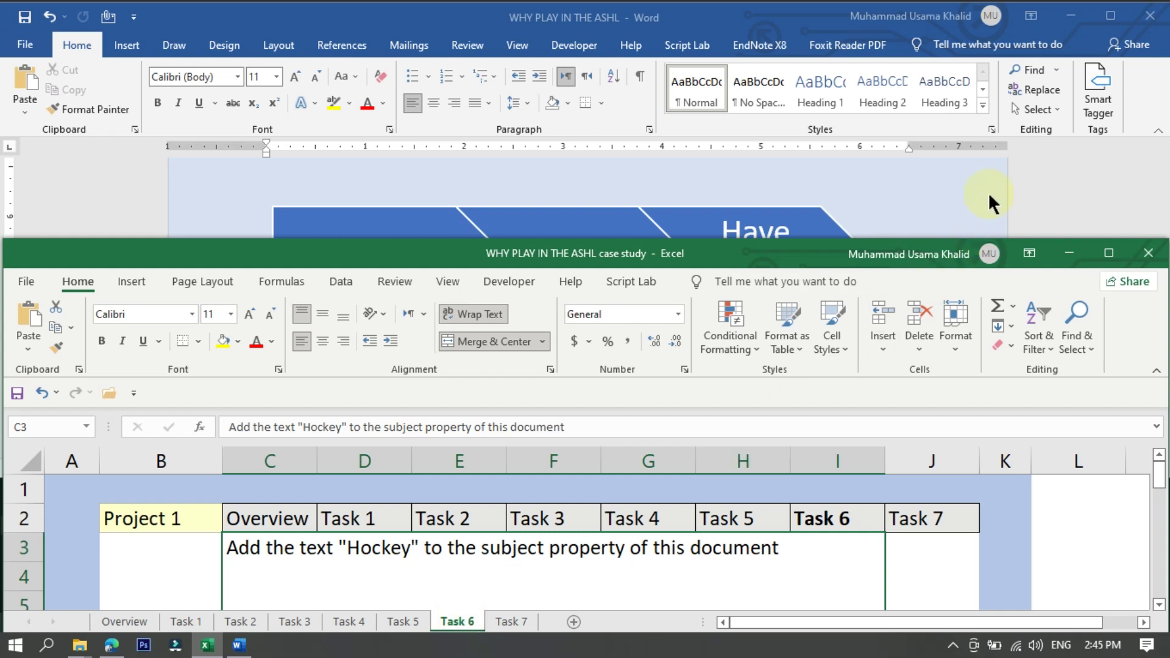
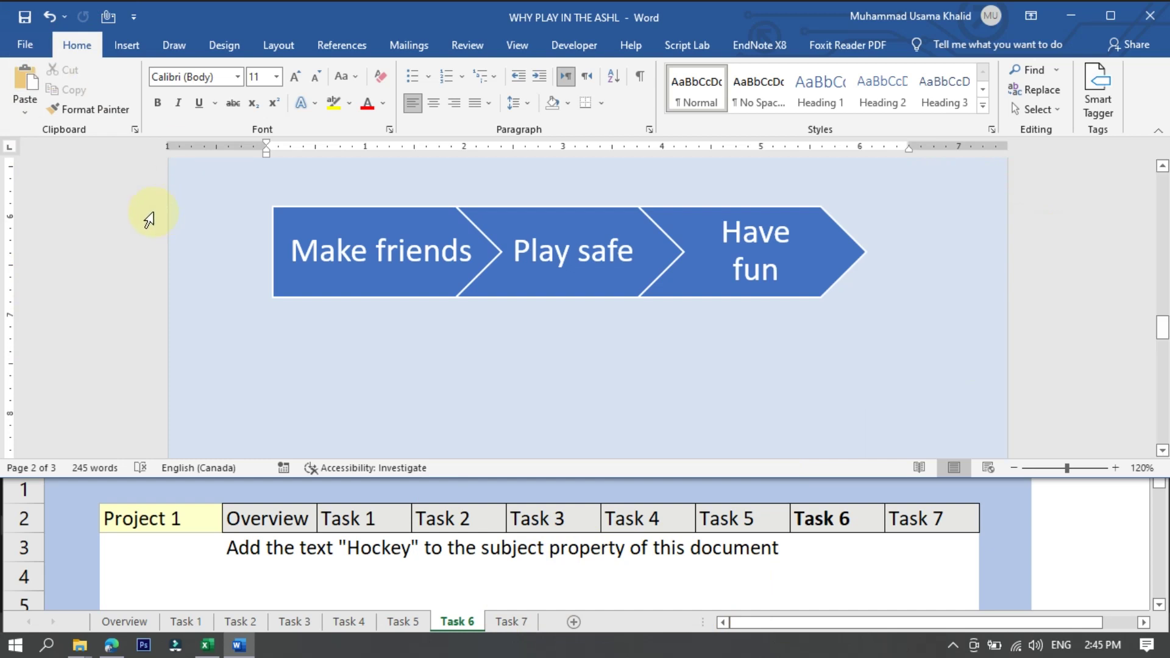
click(27, 46)
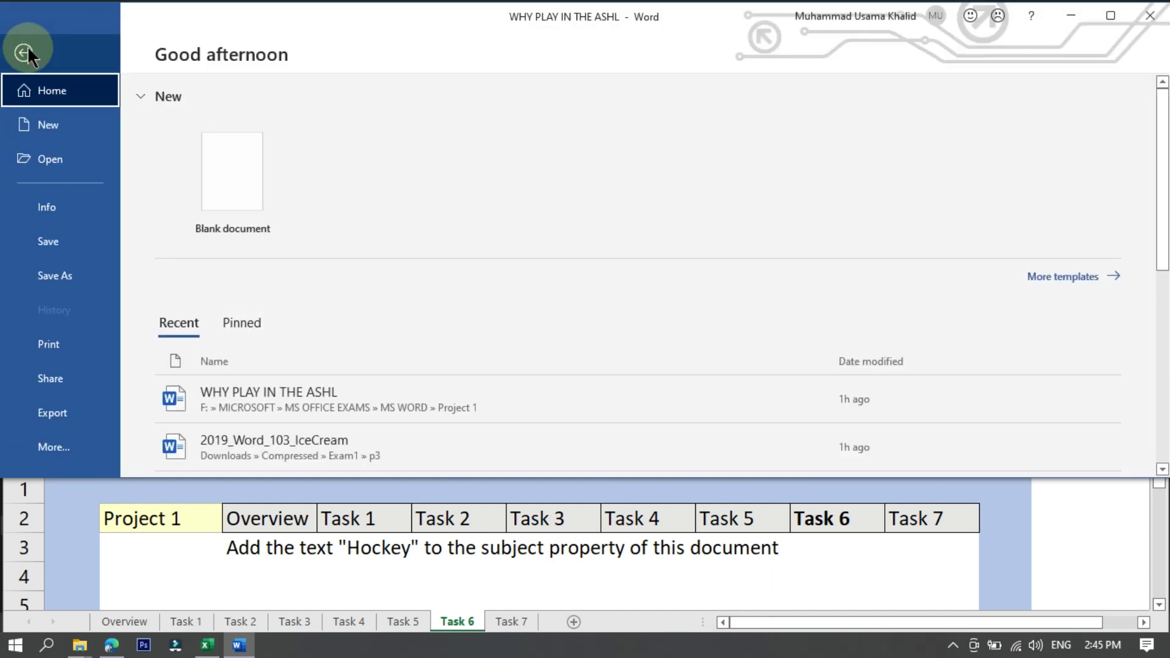
click(62, 214)
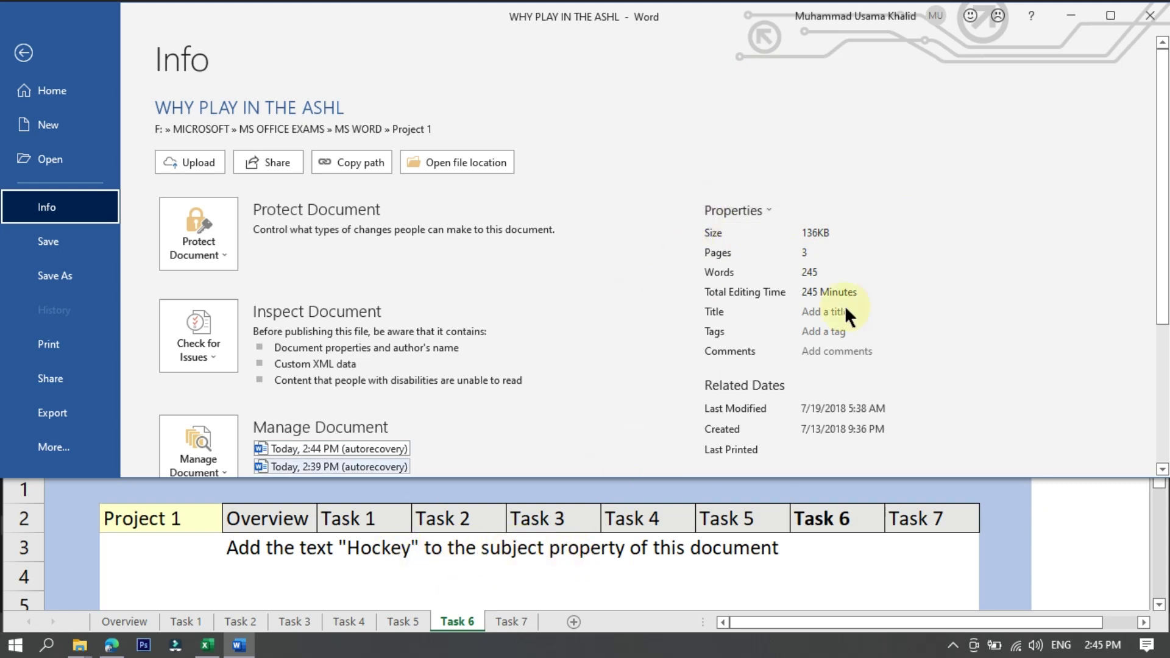
scroll(719, 238, down, 2)
scroll(735, 334, down, 2)
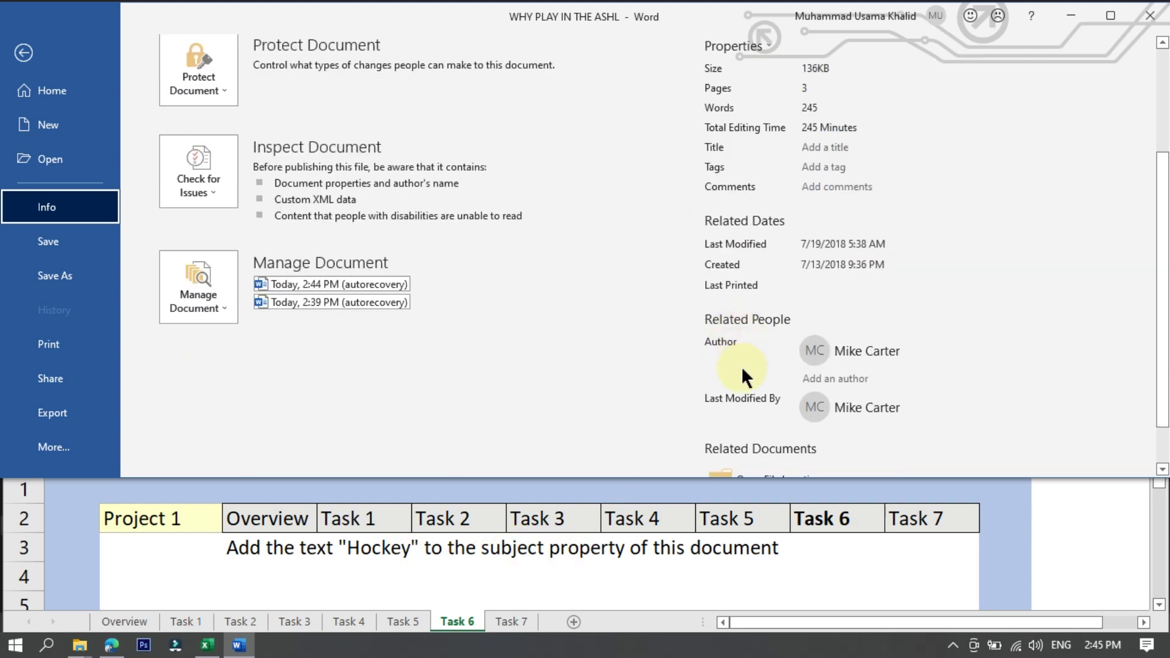
scroll(757, 417, up, 2)
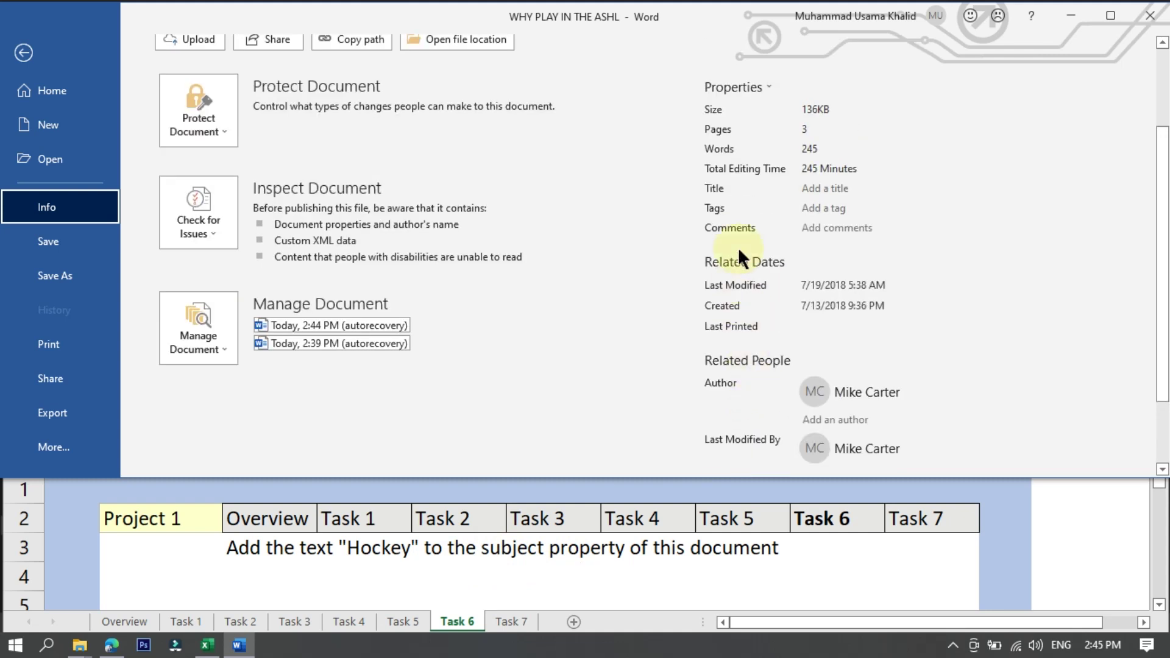
scroll(748, 299, down, 2)
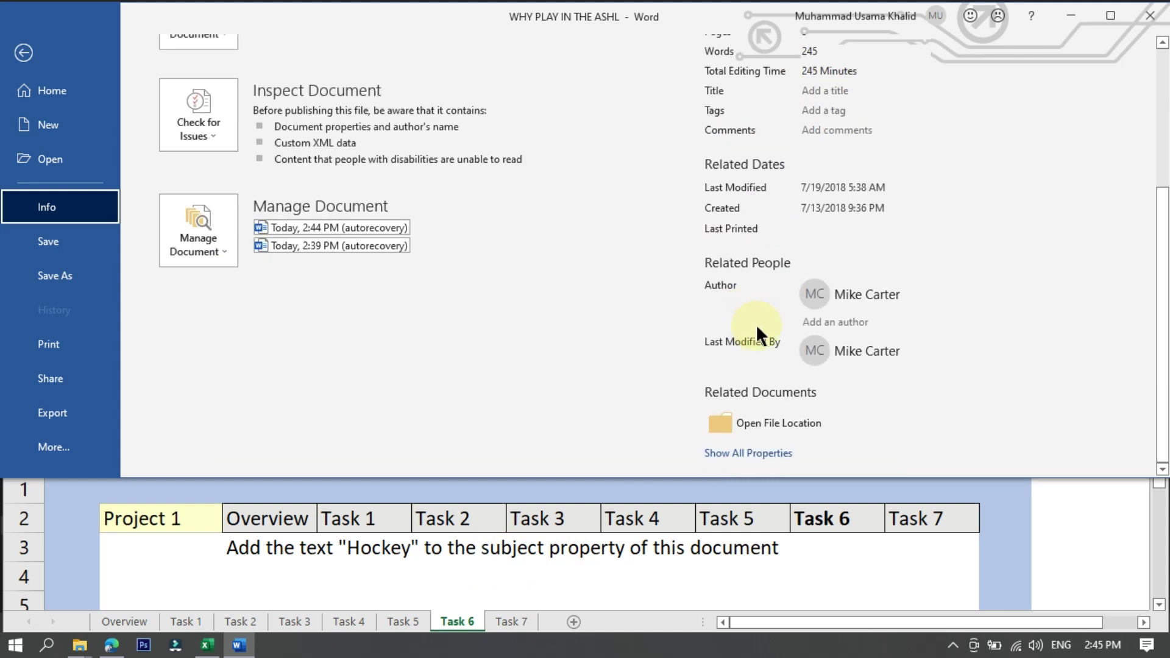
click(765, 454)
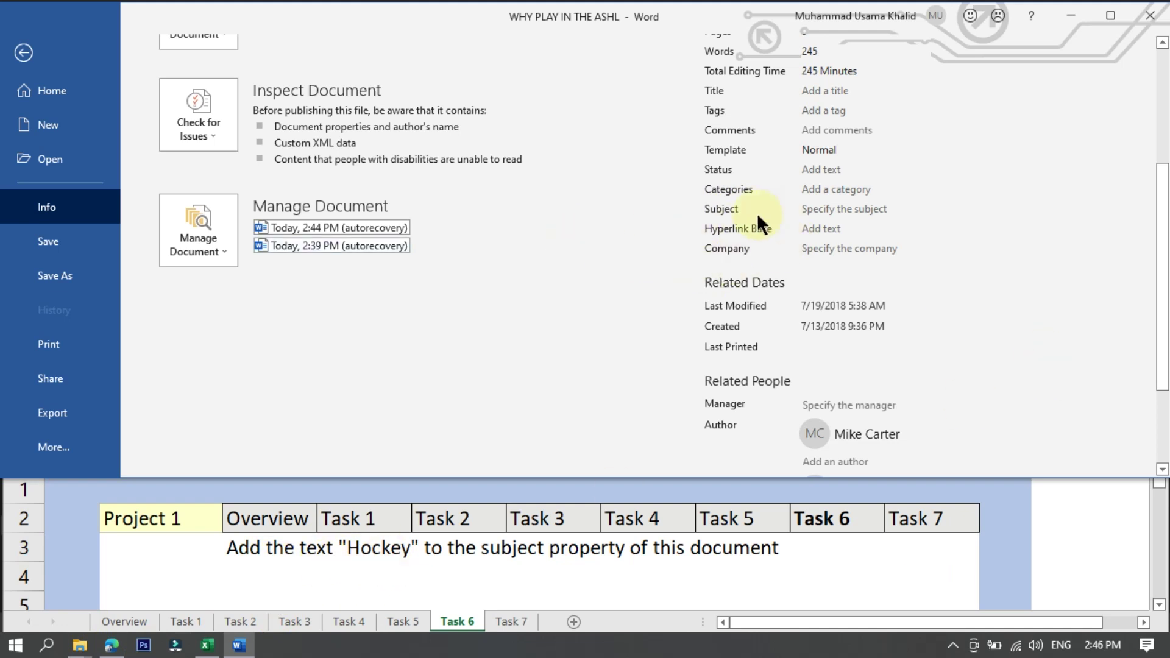
Step: Set the document's Subject property to "Hockey" and return to the document
click(809, 210)
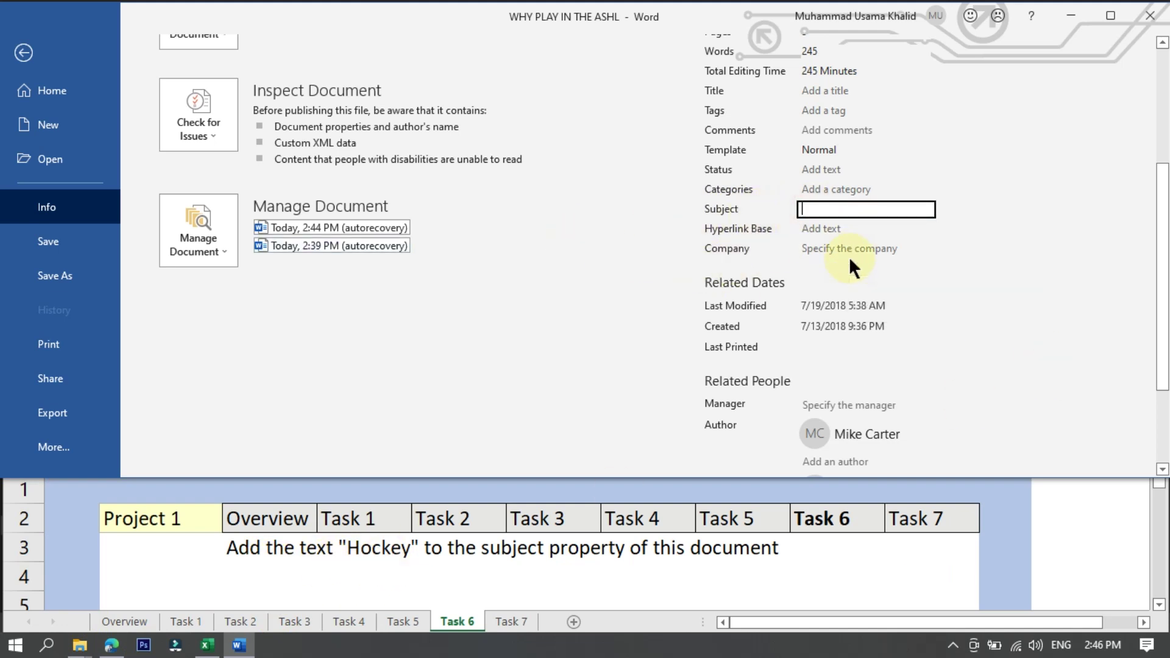
text(Hockey)
click(1089, 232)
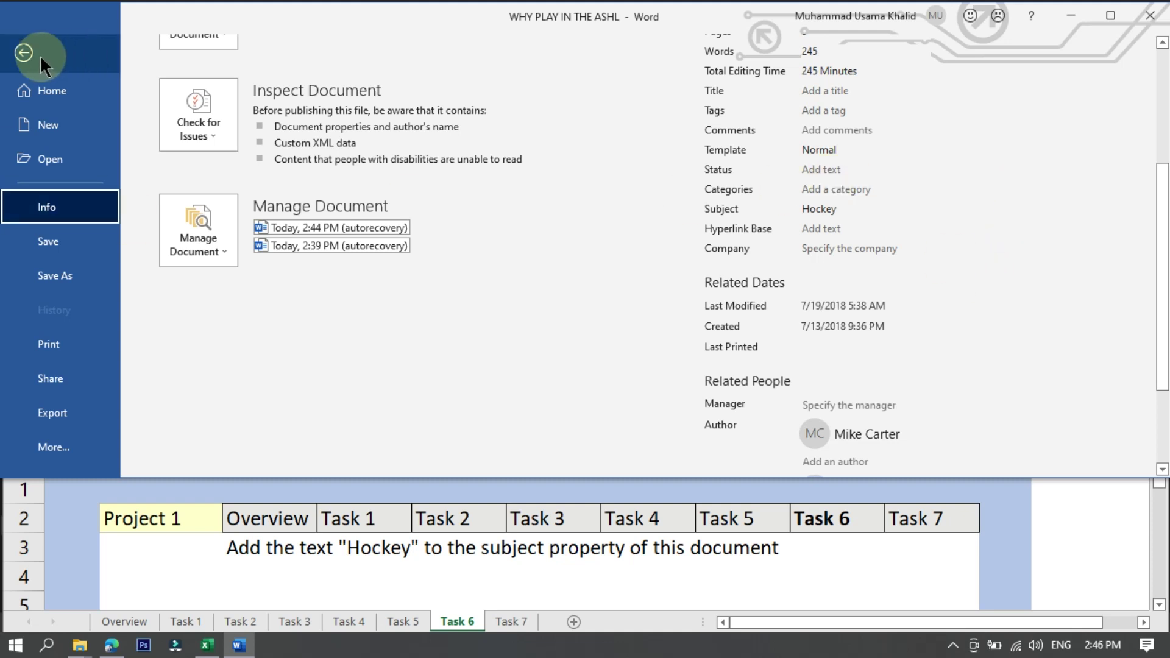
click(22, 51)
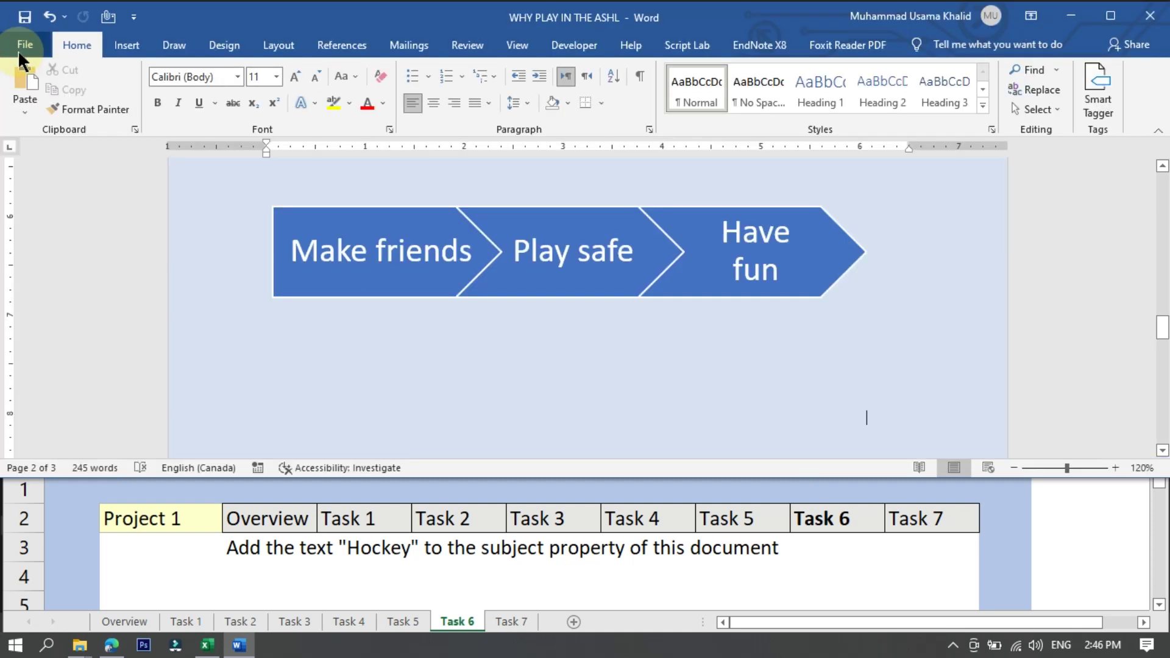
Step: Open the Task 7 instructions in the Excel workbook and return to the Word document
click(515, 626)
click(513, 623)
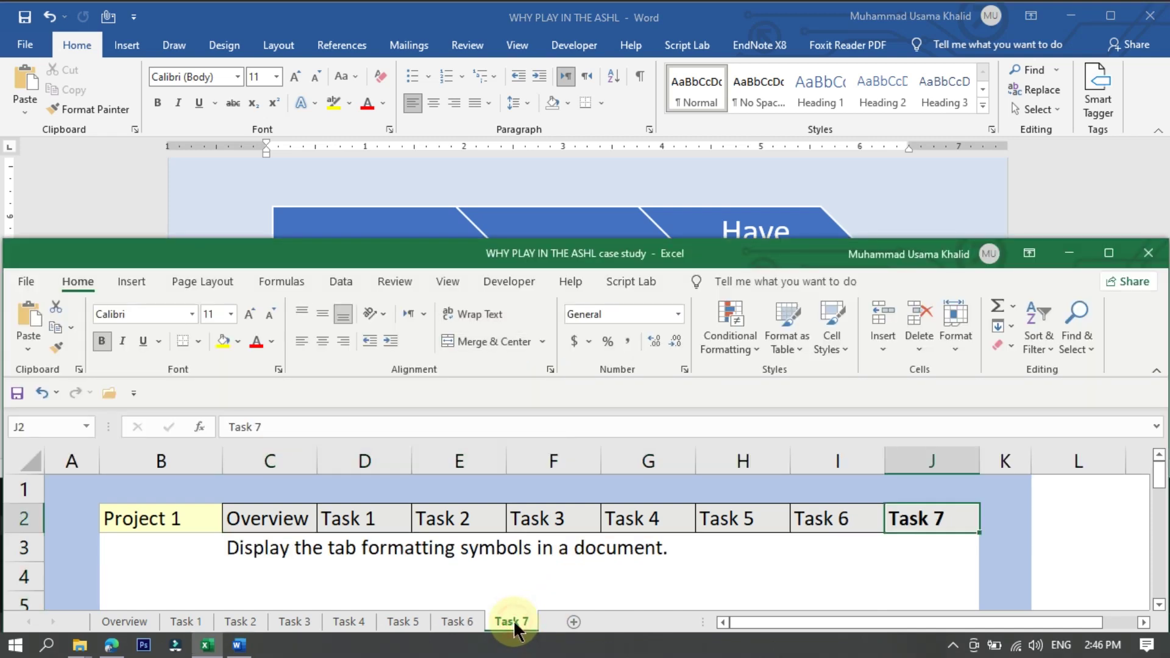
click(1070, 184)
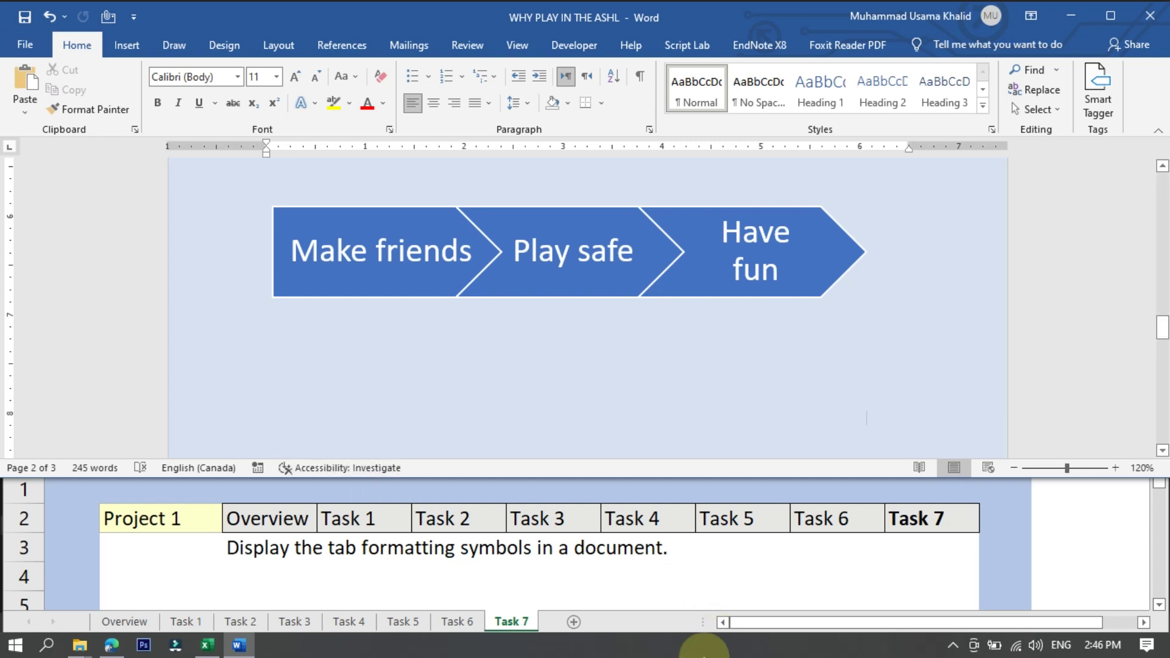
Step: Set Word's display options to always show tab characters on the screen
mouse_move(501, 9)
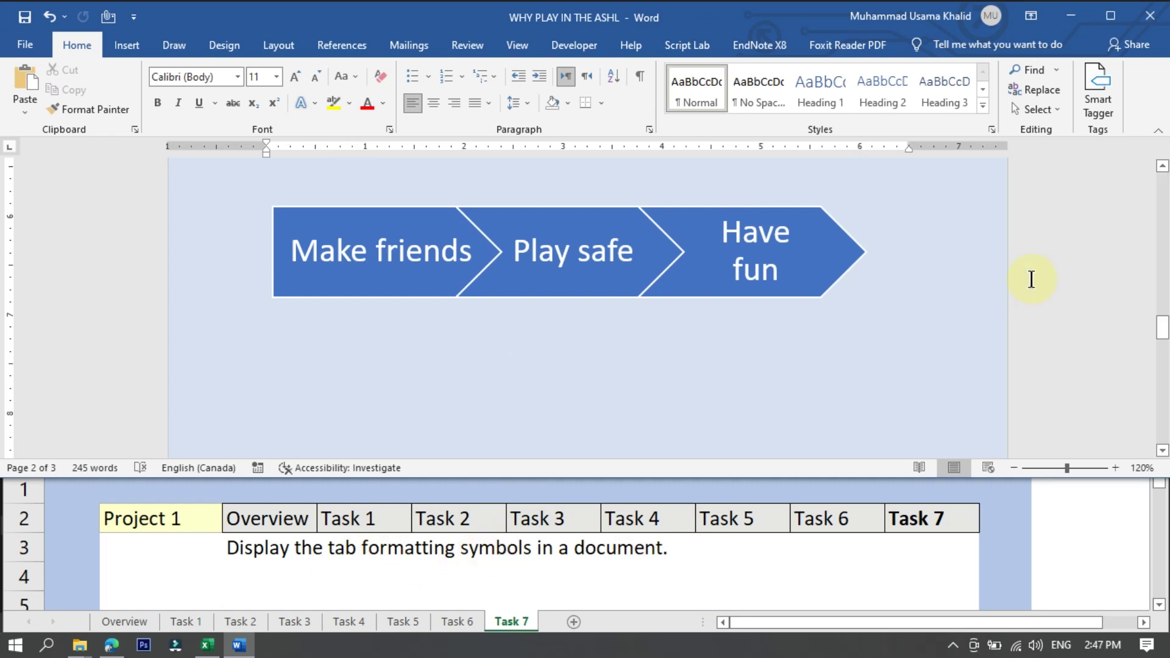
click(23, 45)
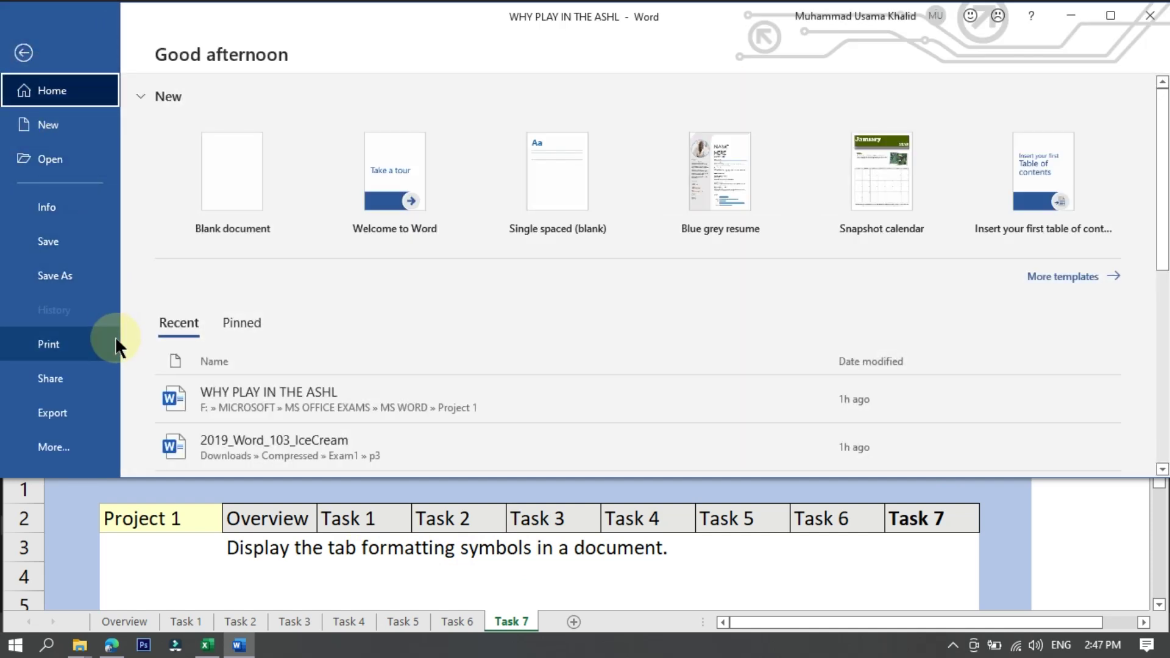
mouse_move(449, 8)
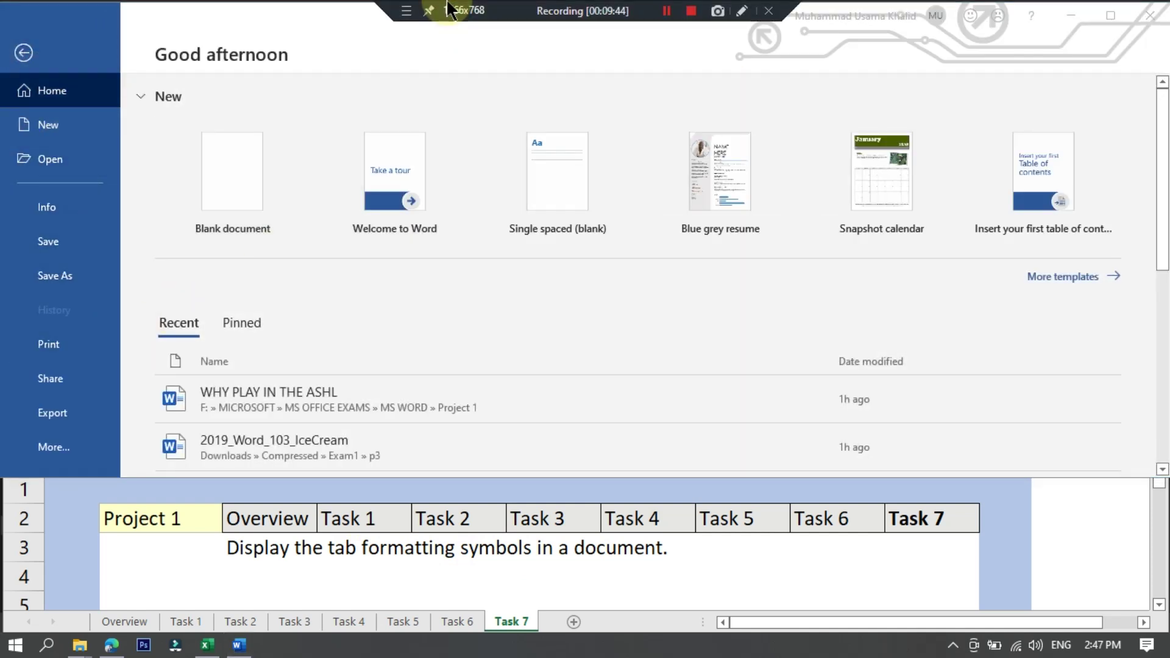
click(72, 444)
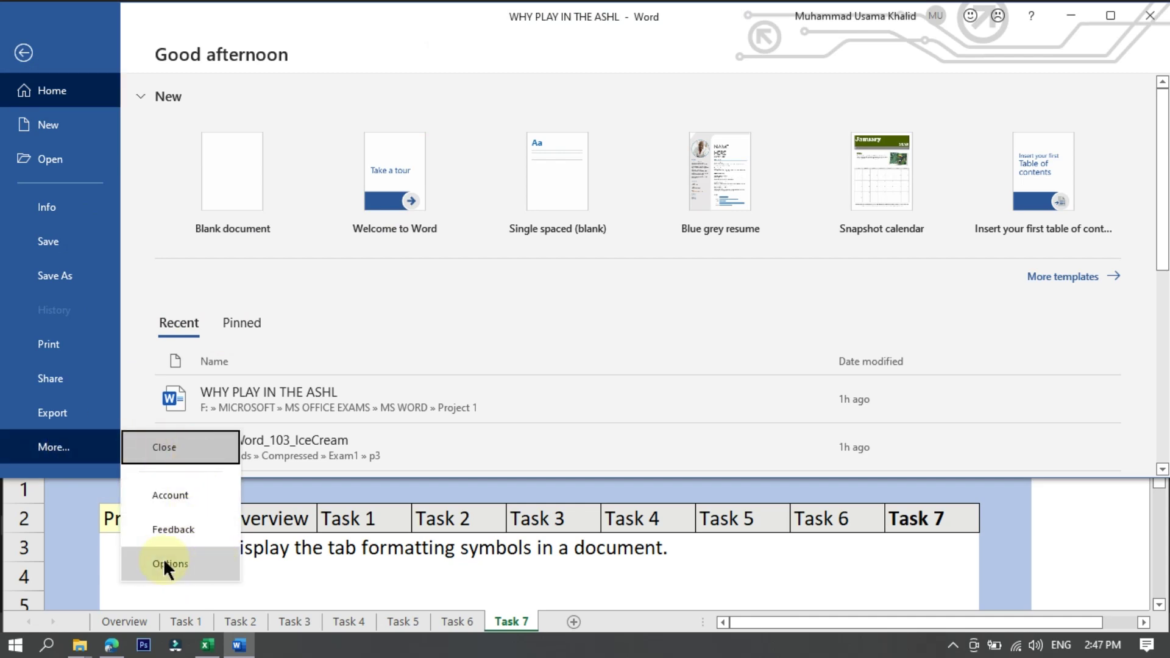
click(172, 560)
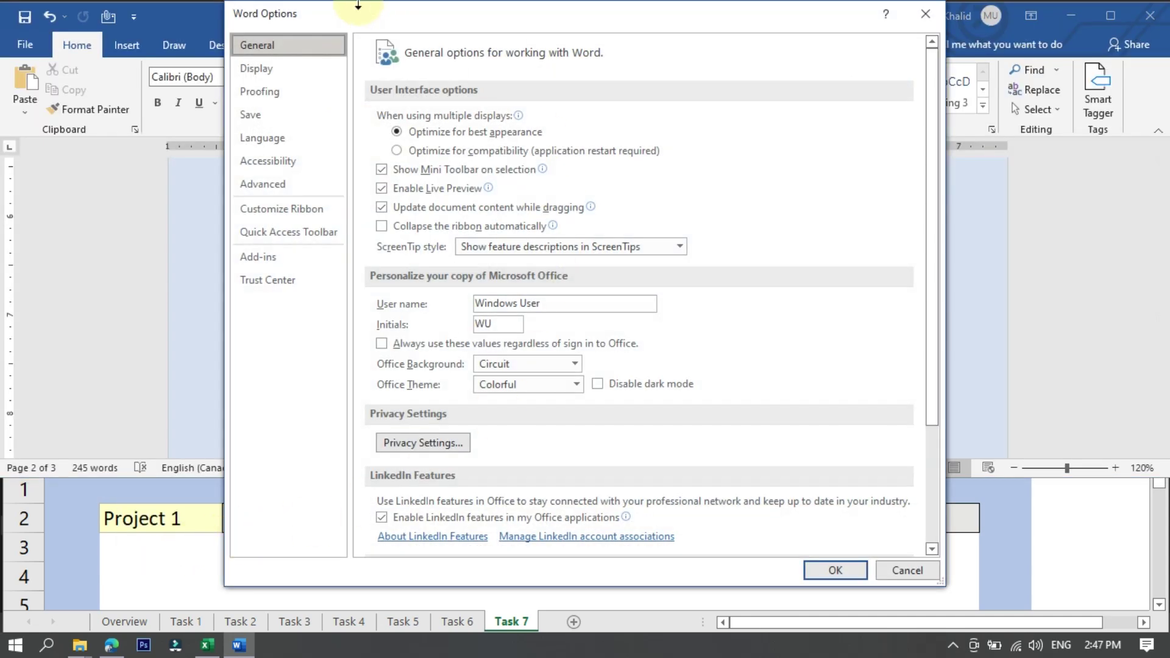
drag(367, 20, 532, 16)
click(489, 79)
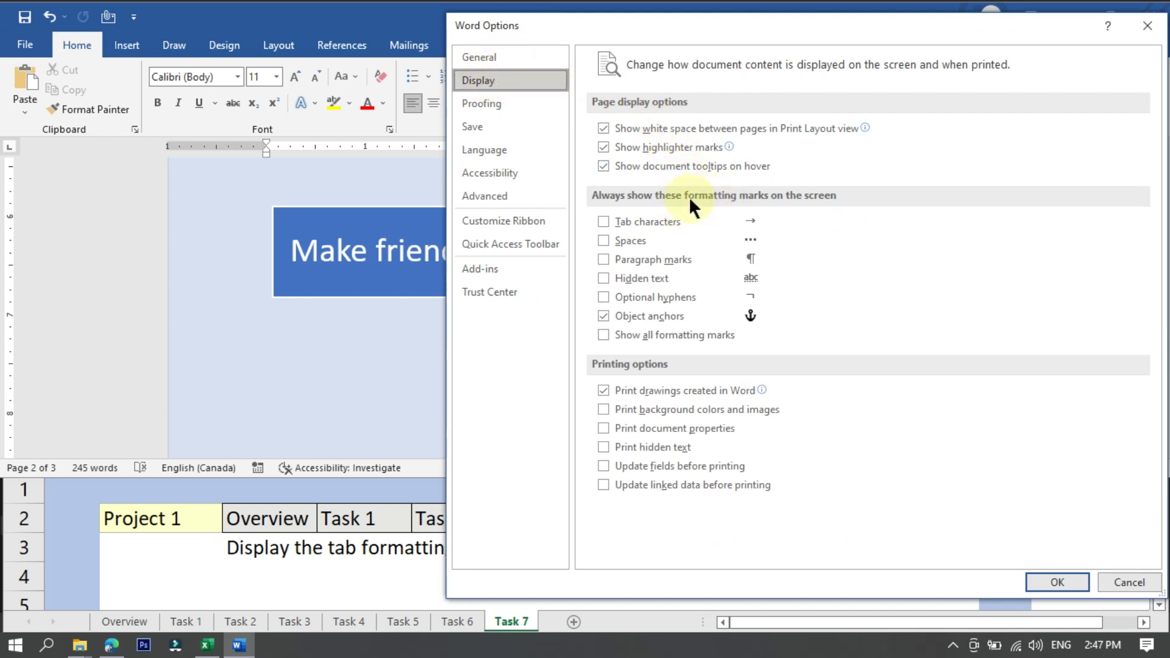
click(602, 222)
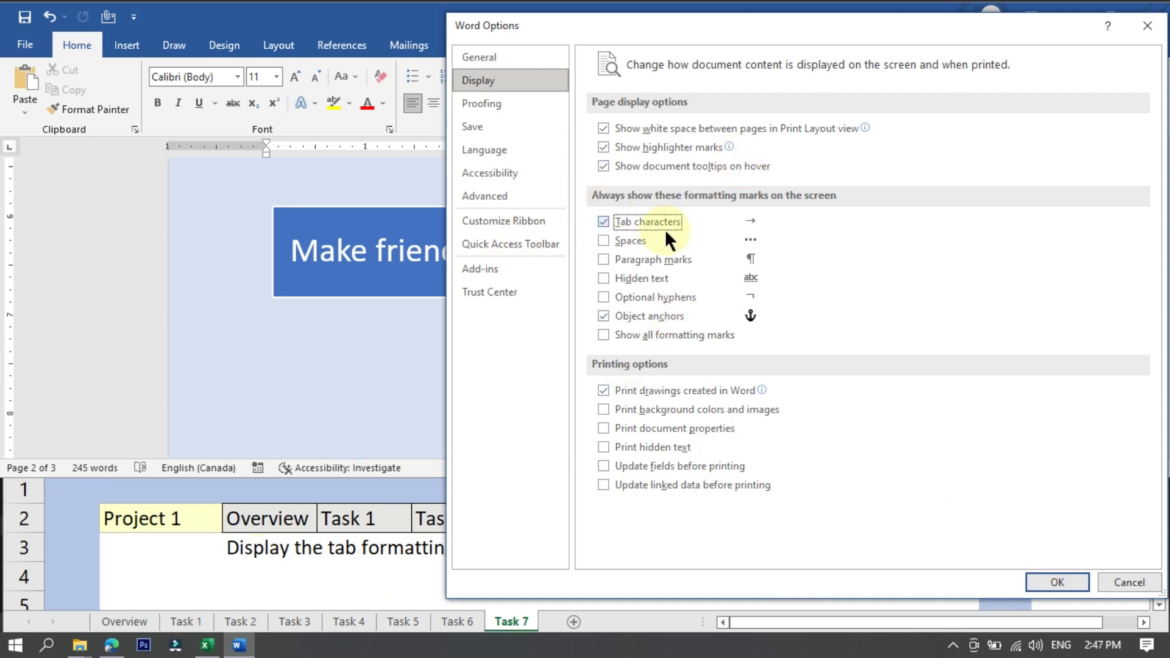
click(1066, 583)
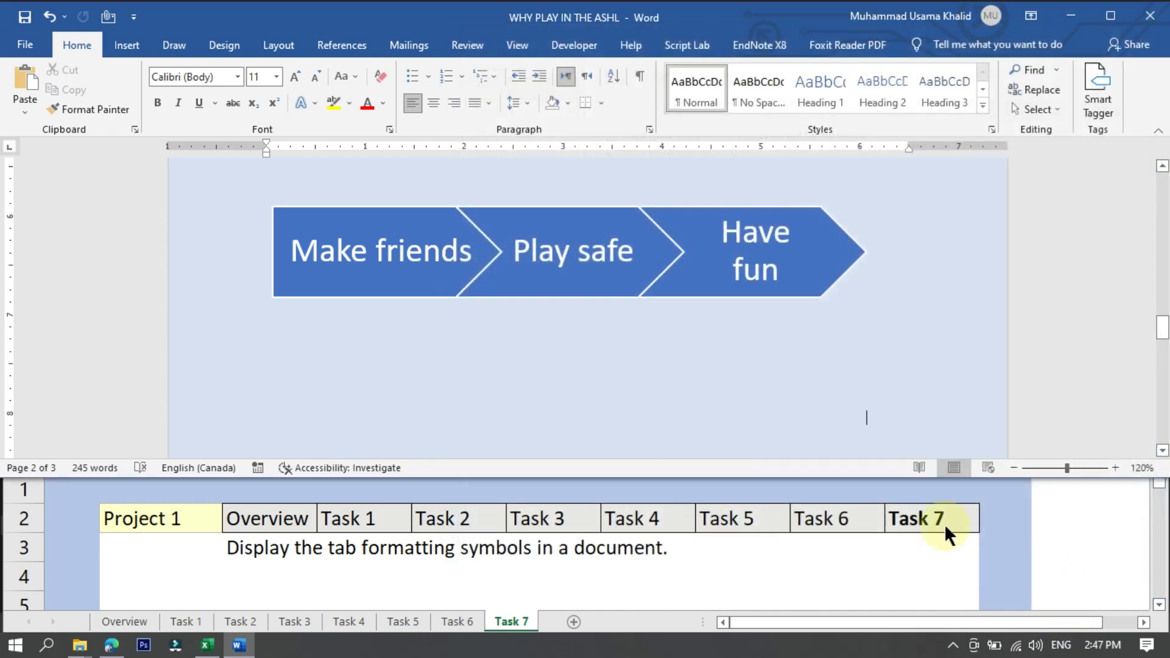
Step: Look back through the document's tables and text for tab symbols, and check the Task 7 instruction sheet
scroll(828, 384, up, 6)
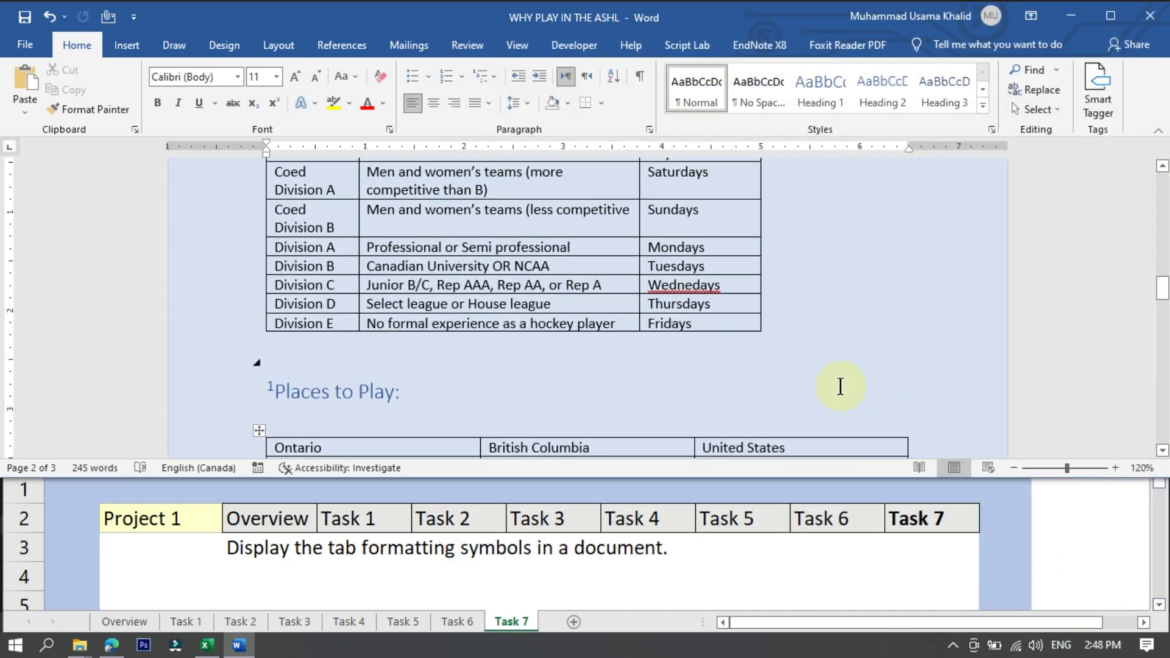
scroll(840, 386, up, 6)
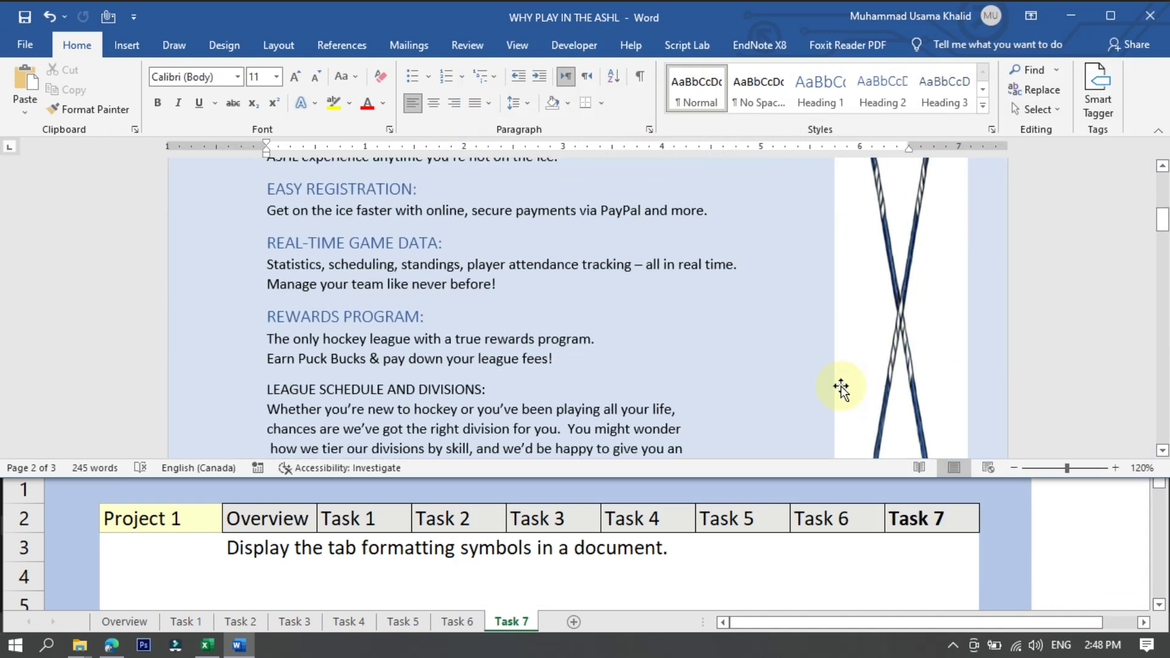
scroll(841, 386, down, 4)
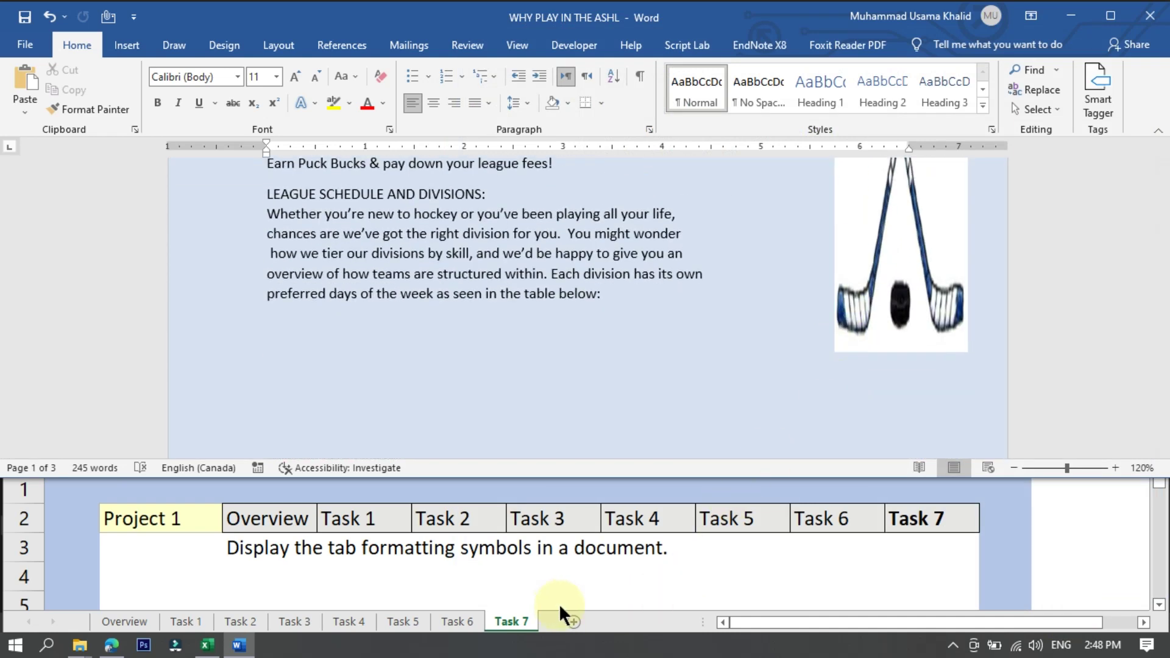
scroll(861, 529, down, 5)
scroll(616, 503, up, 3)
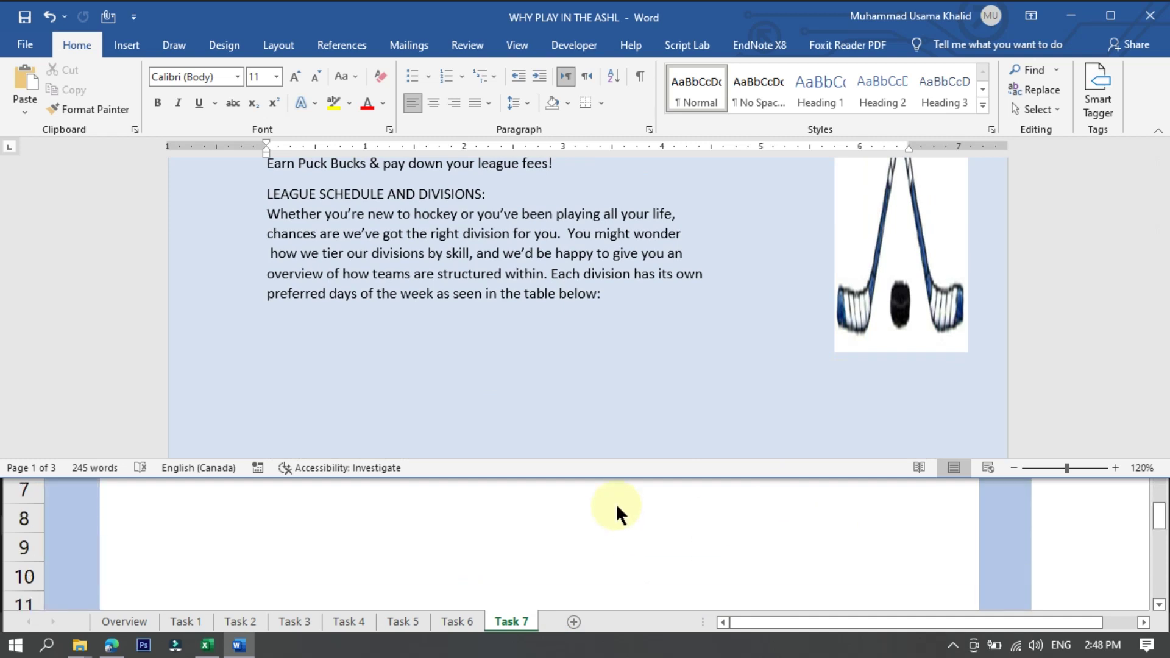
scroll(615, 512, up, 3)
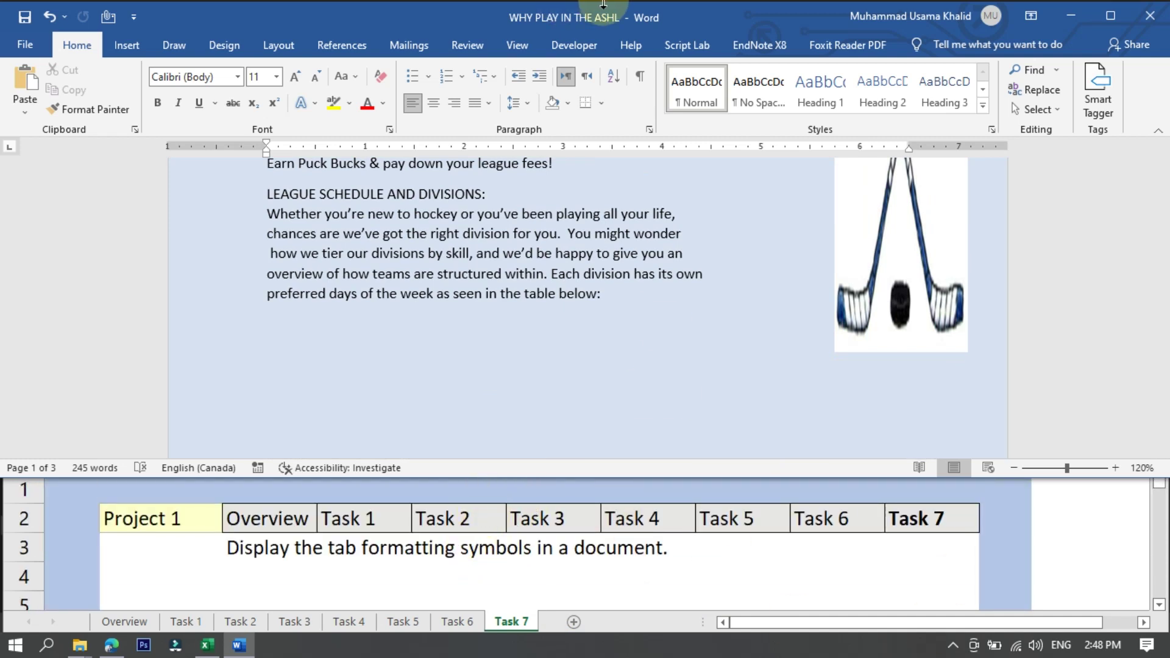
mouse_move(603, 5)
click(665, 12)
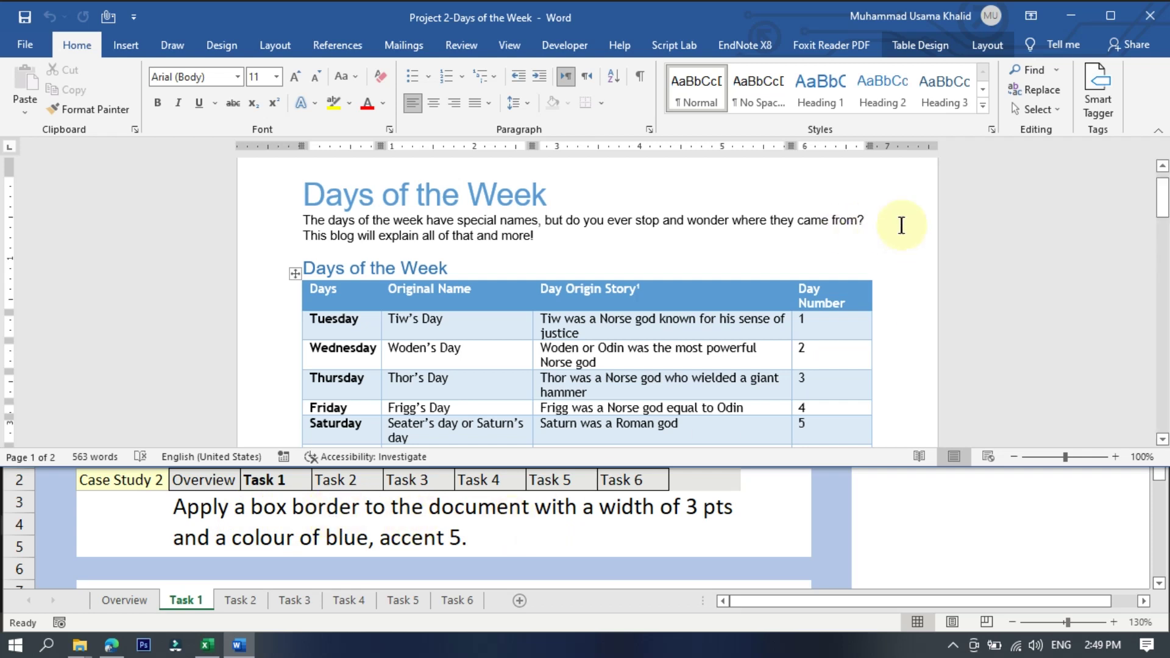
Step: Apply a box page border to the whole "Days of the Week" document, 3 pt wide and coloured Blue, Accent 5
scroll(917, 277, up, 2)
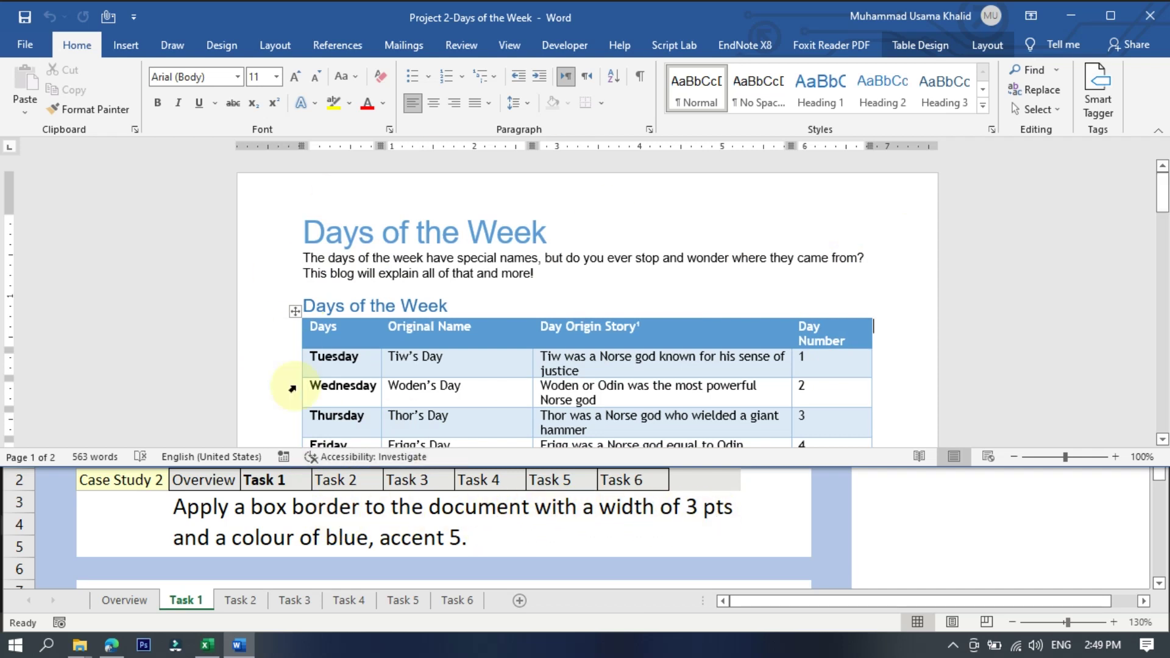
click(558, 227)
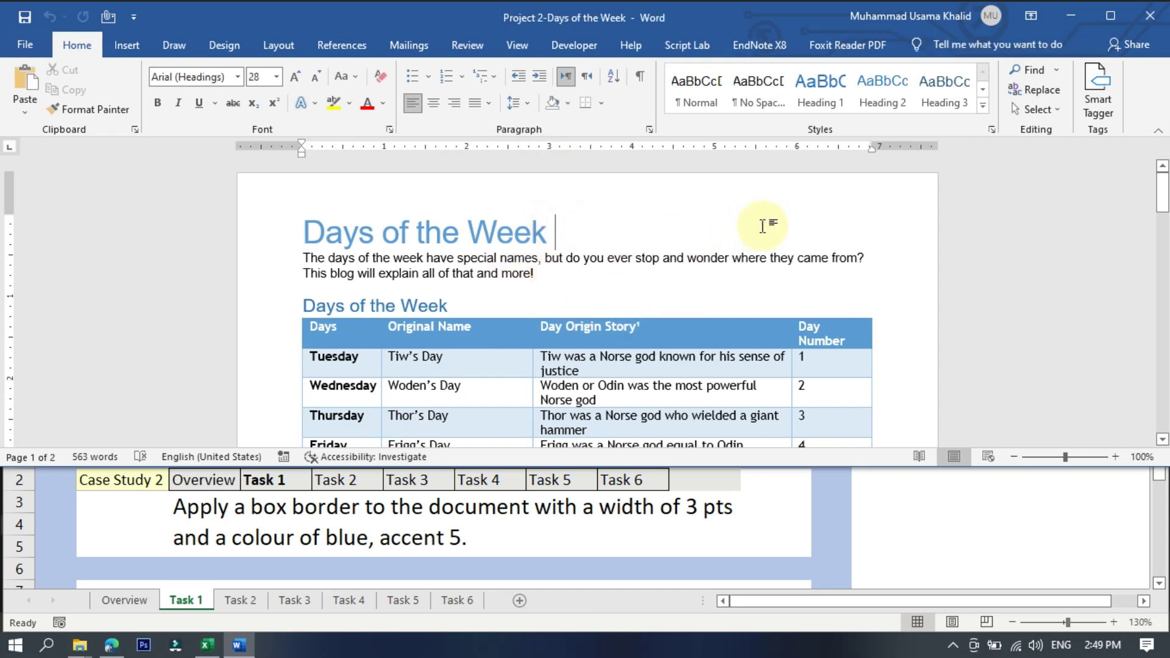
click(225, 45)
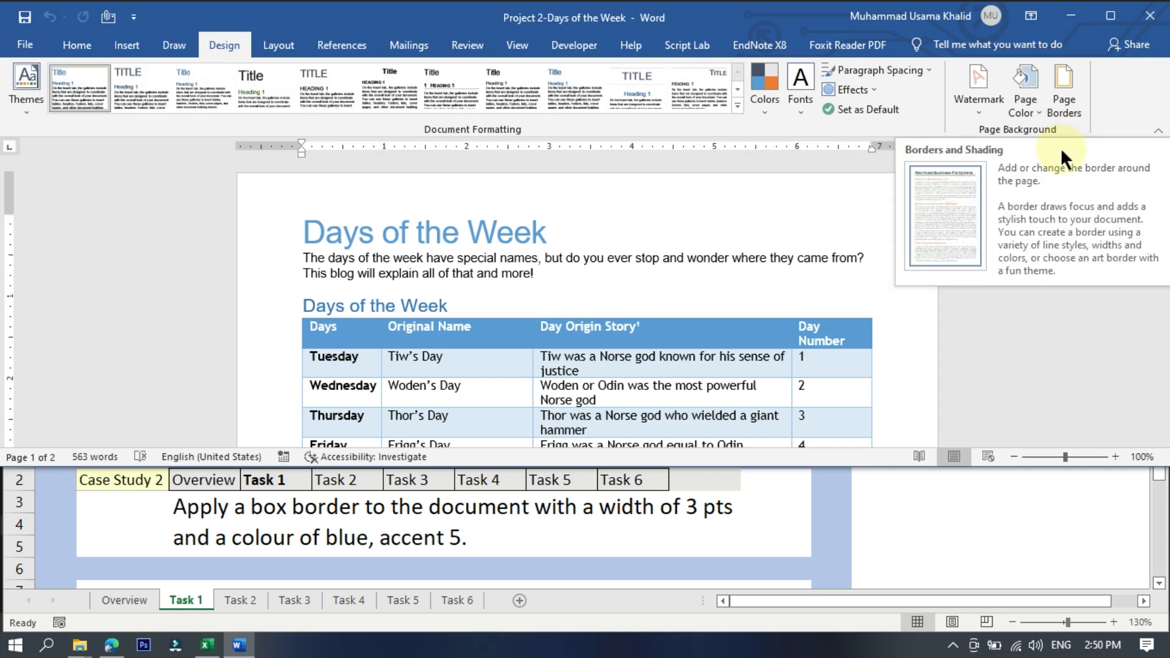
click(1070, 105)
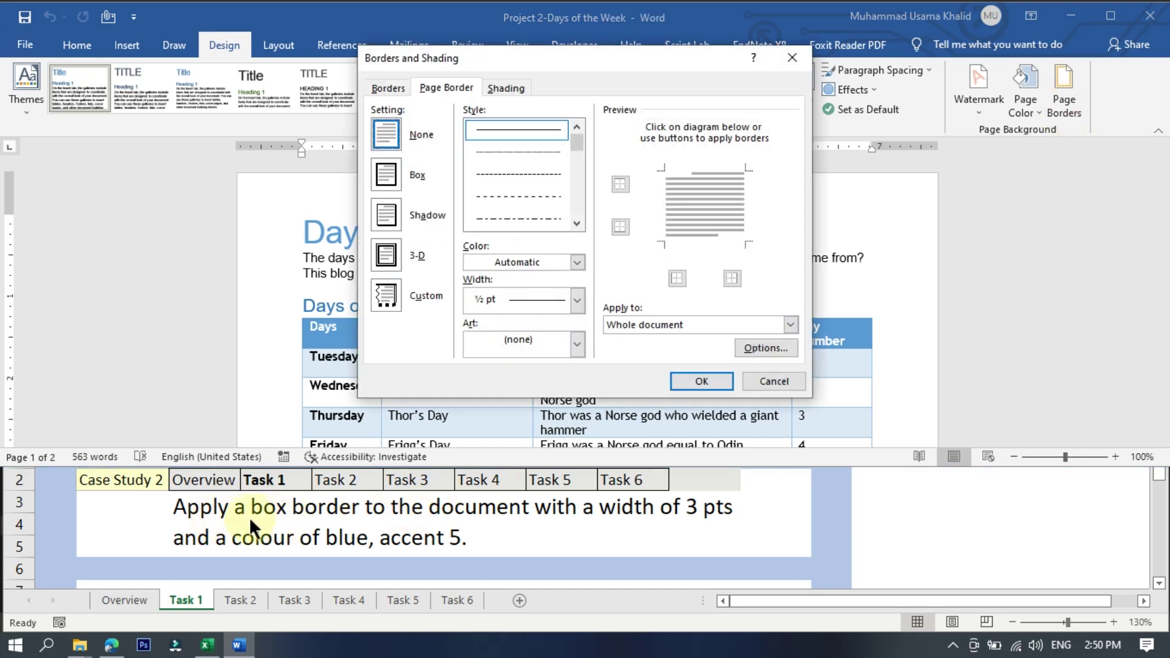
click(396, 174)
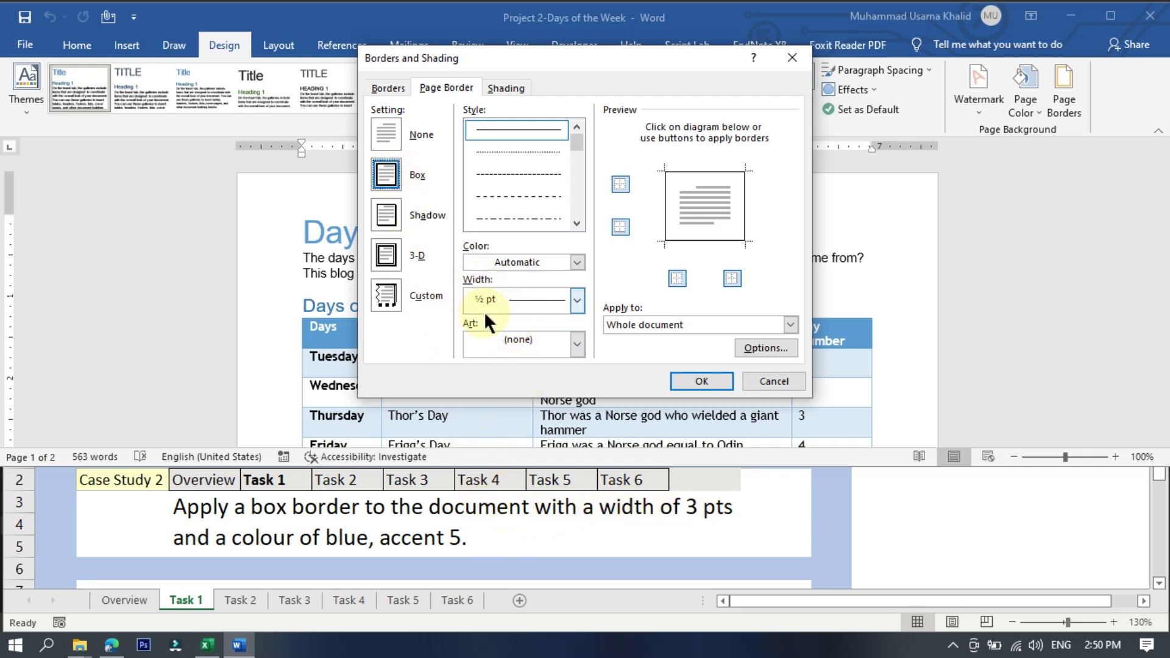
click(574, 298)
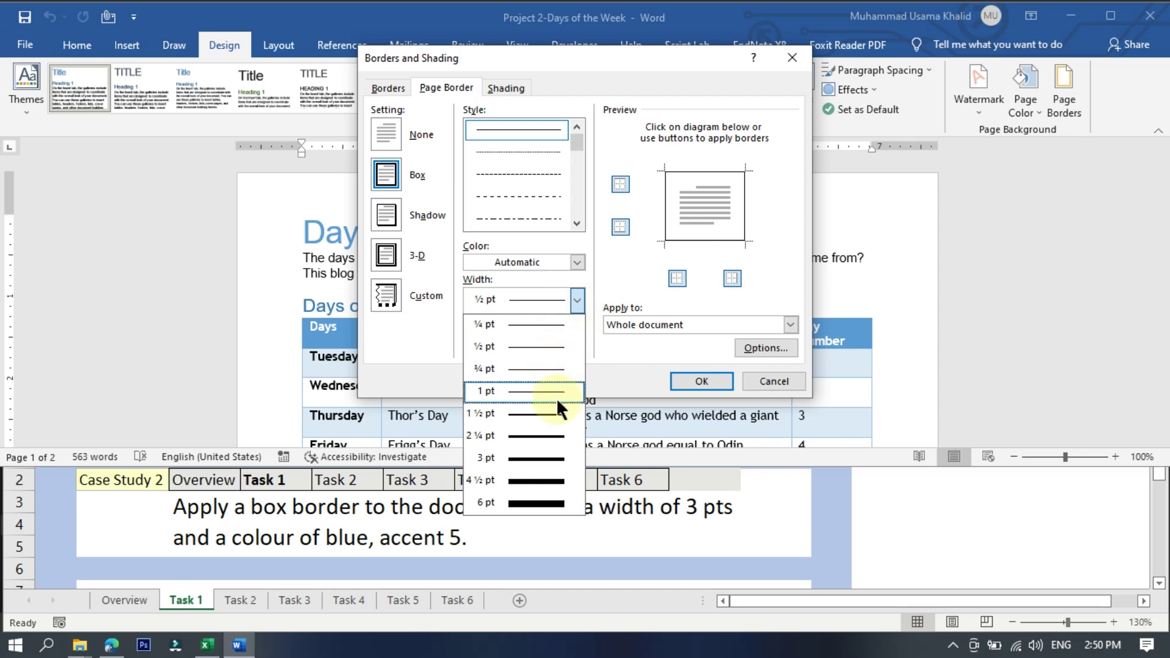
click(519, 459)
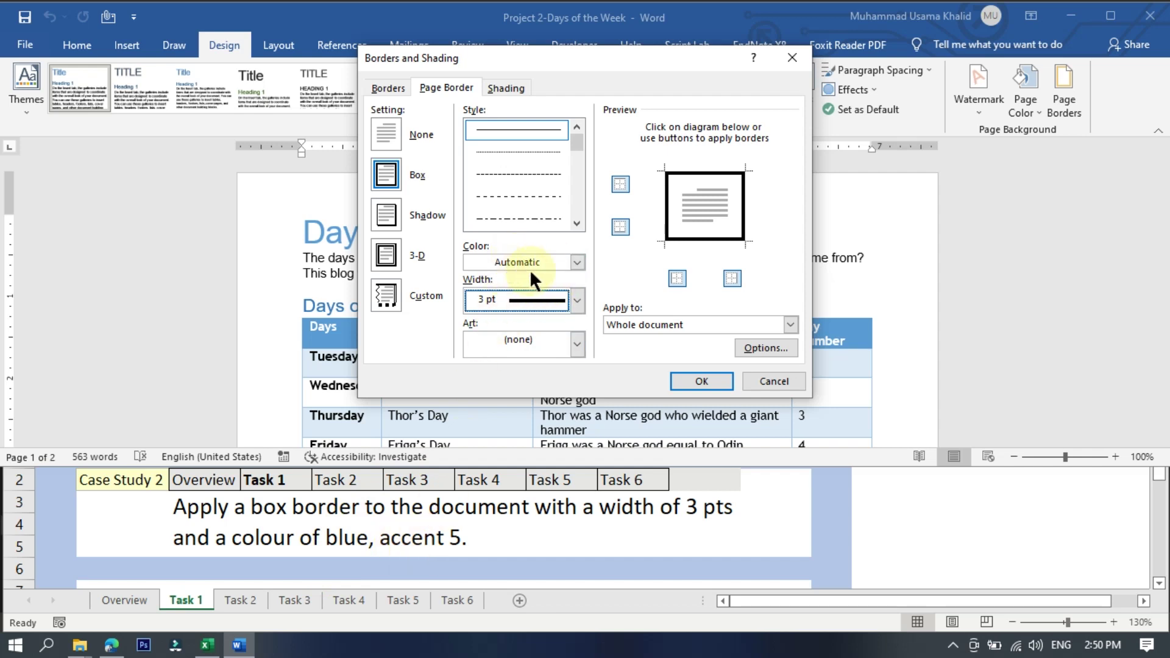
click(576, 262)
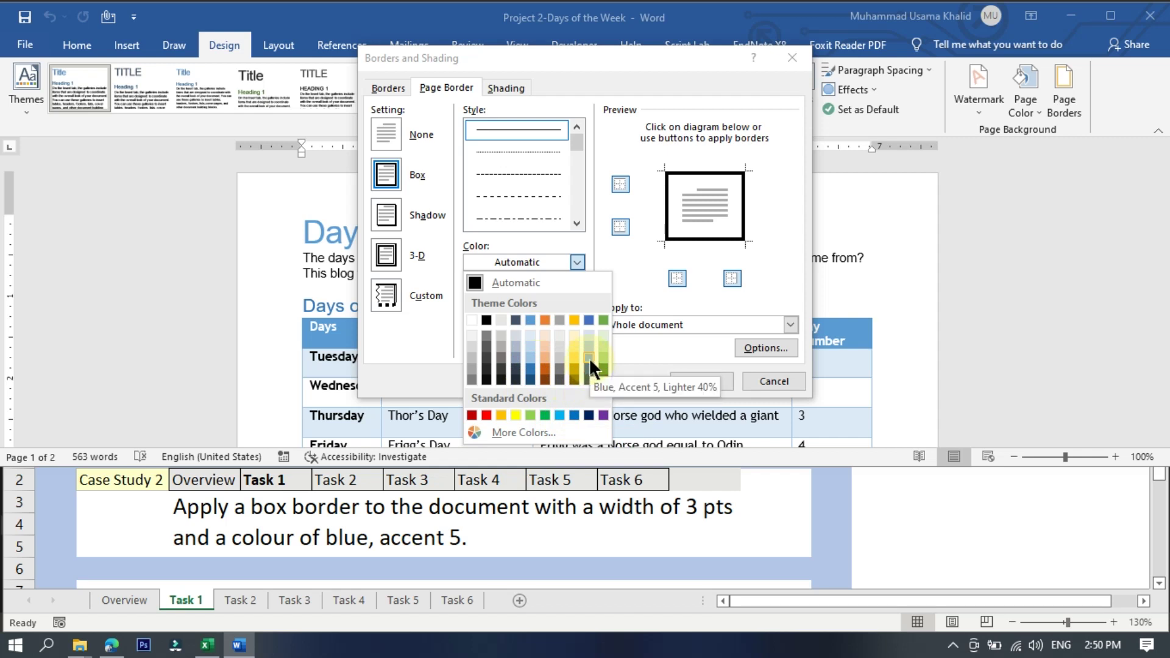
click(587, 320)
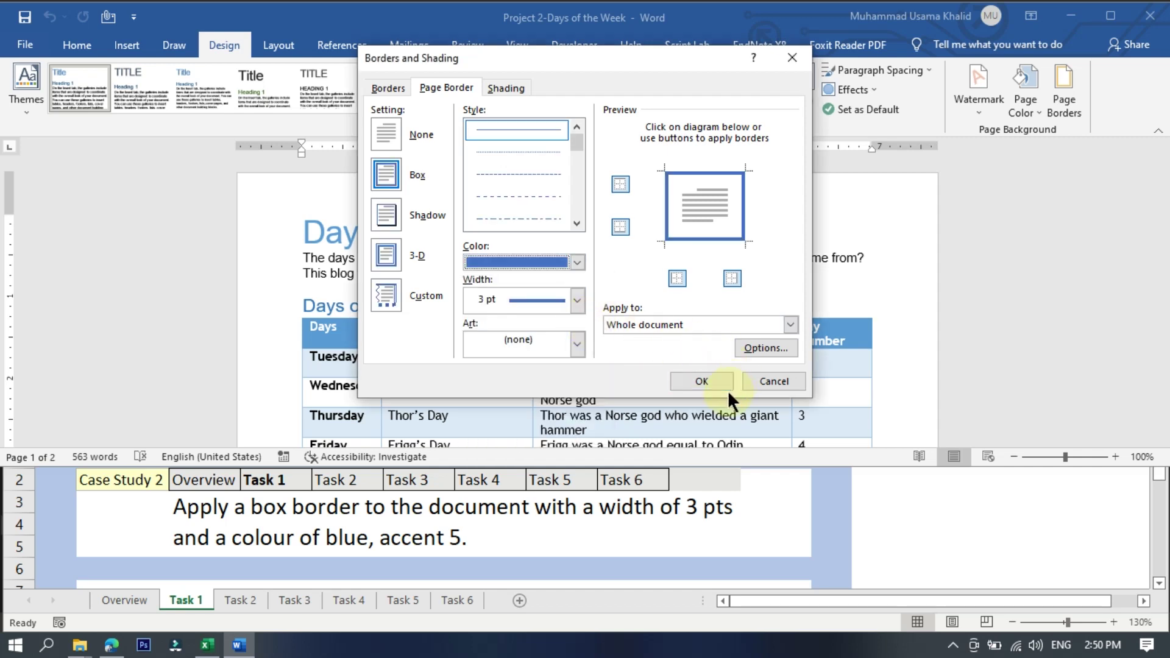
click(714, 376)
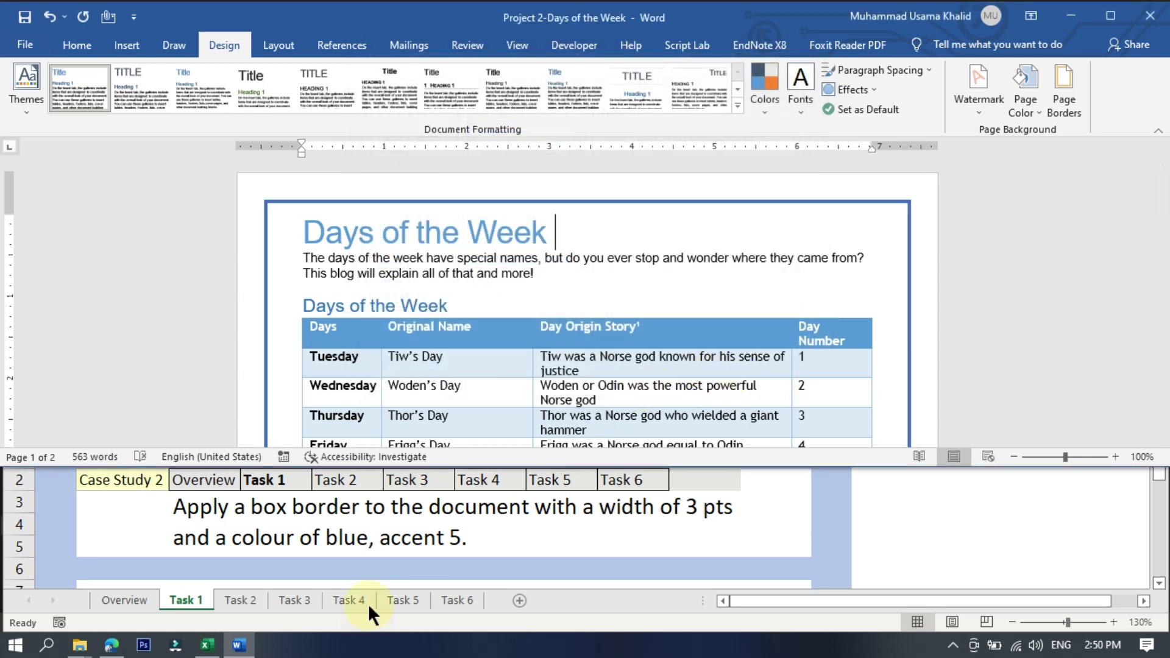
Step: Open the Task 2 instructions in the Excel workbook and return to the Word document
click(233, 601)
click(236, 598)
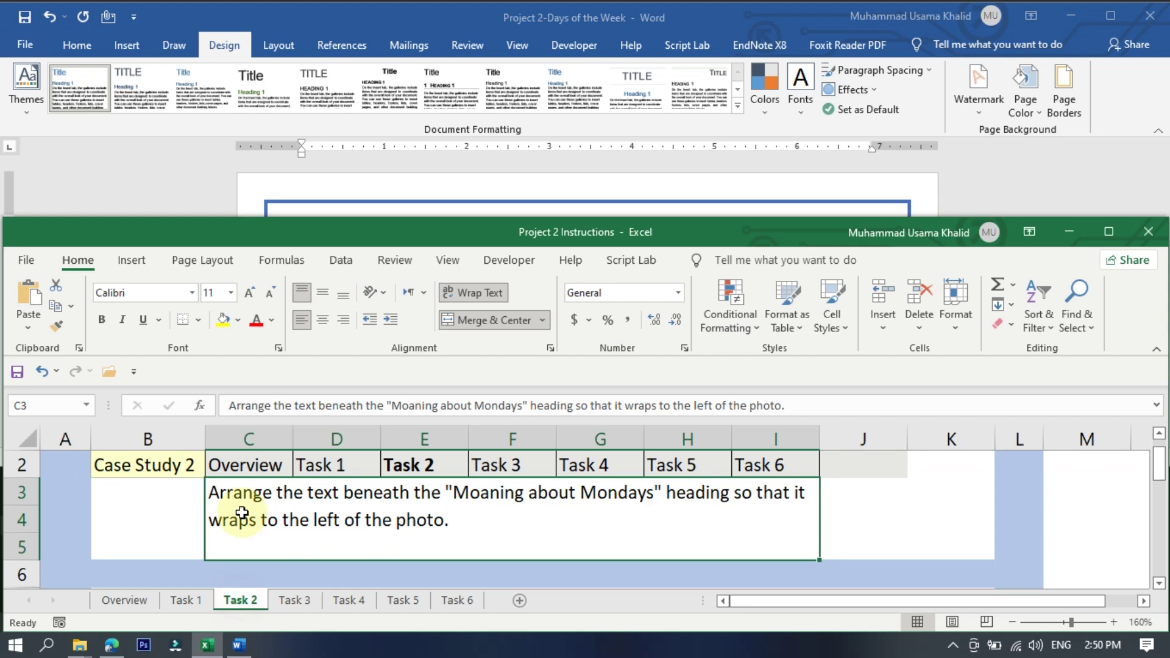
click(180, 185)
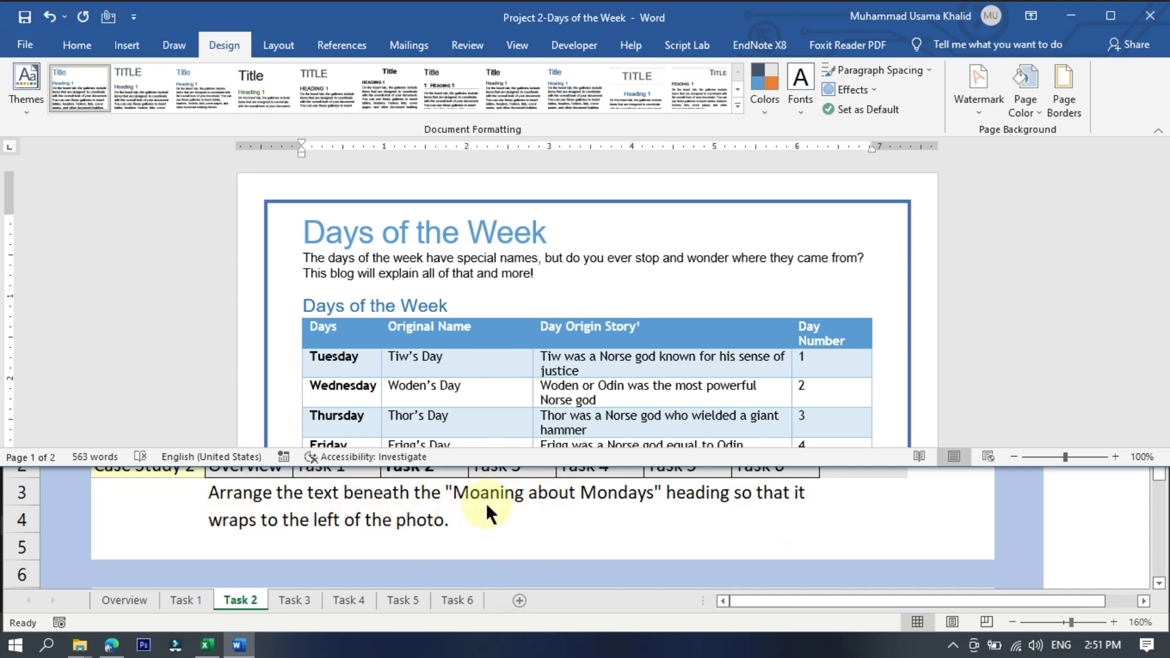
Step: Select the photo beneath the "Moaning about Mondays" heading and examine its text wrapping options
scroll(557, 305, down, 3)
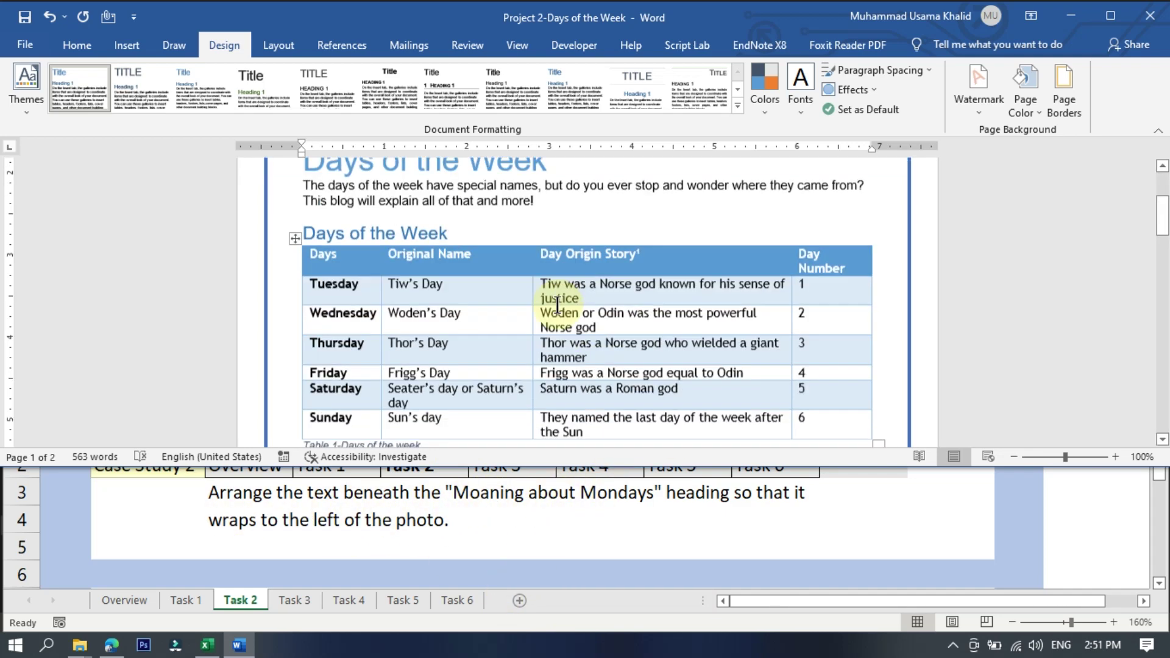
scroll(556, 305, down, 10)
scroll(556, 305, up, 1)
scroll(532, 299, down, 5)
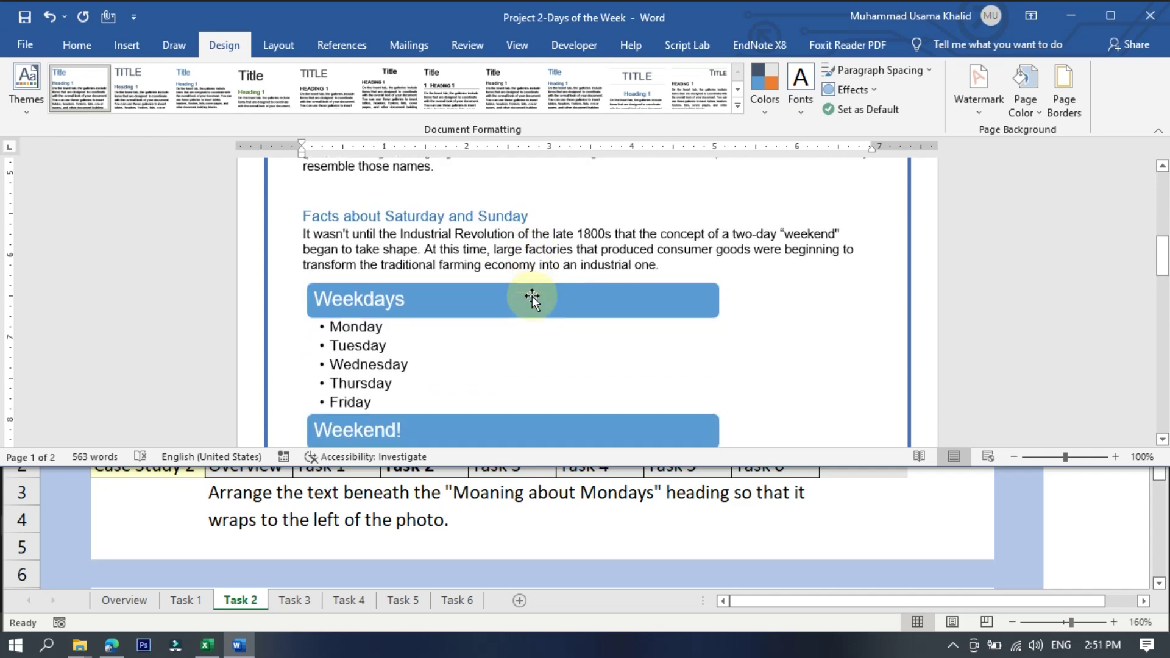
scroll(531, 297, down, 8)
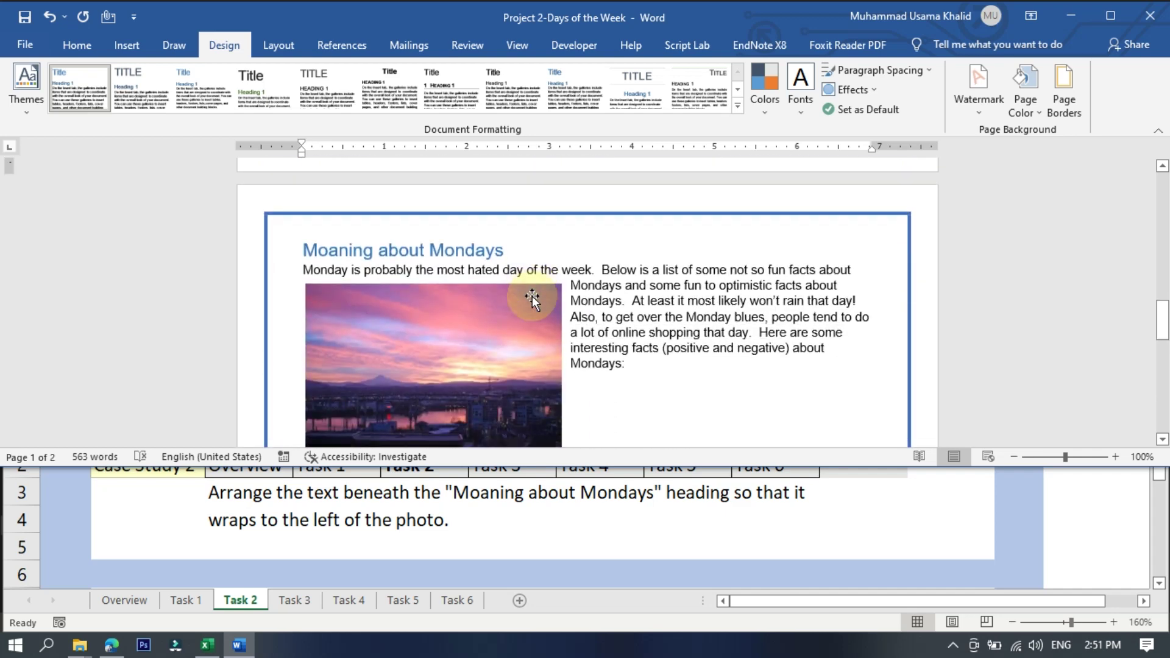
scroll(532, 296, down, 3)
scroll(531, 296, up, 2)
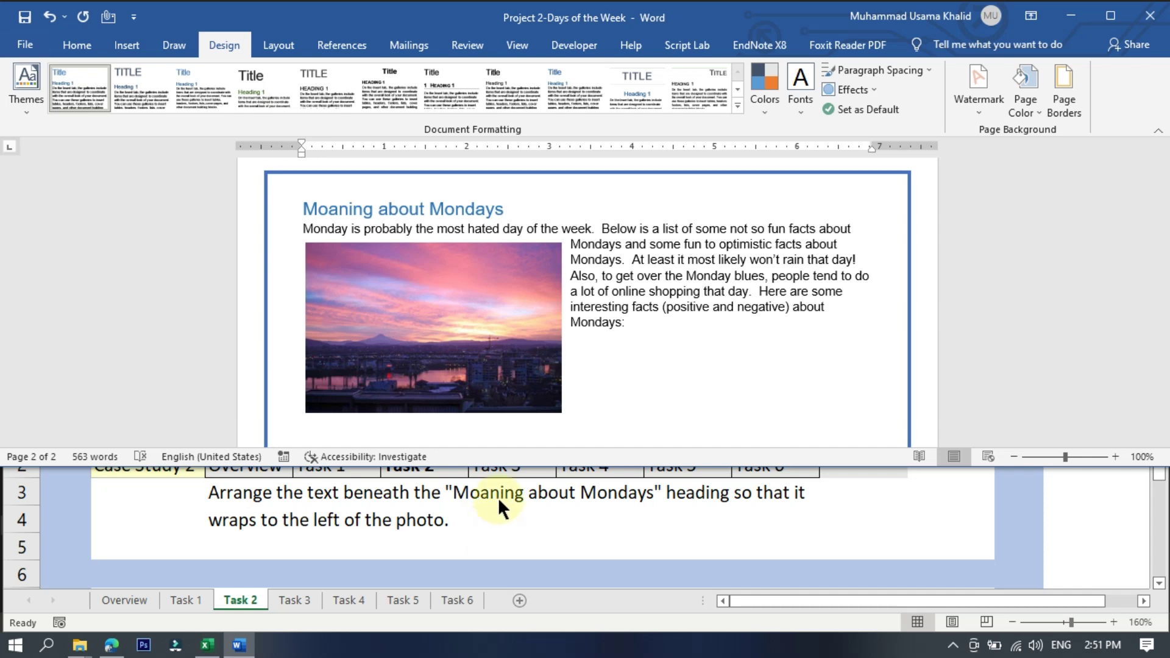
click(503, 306)
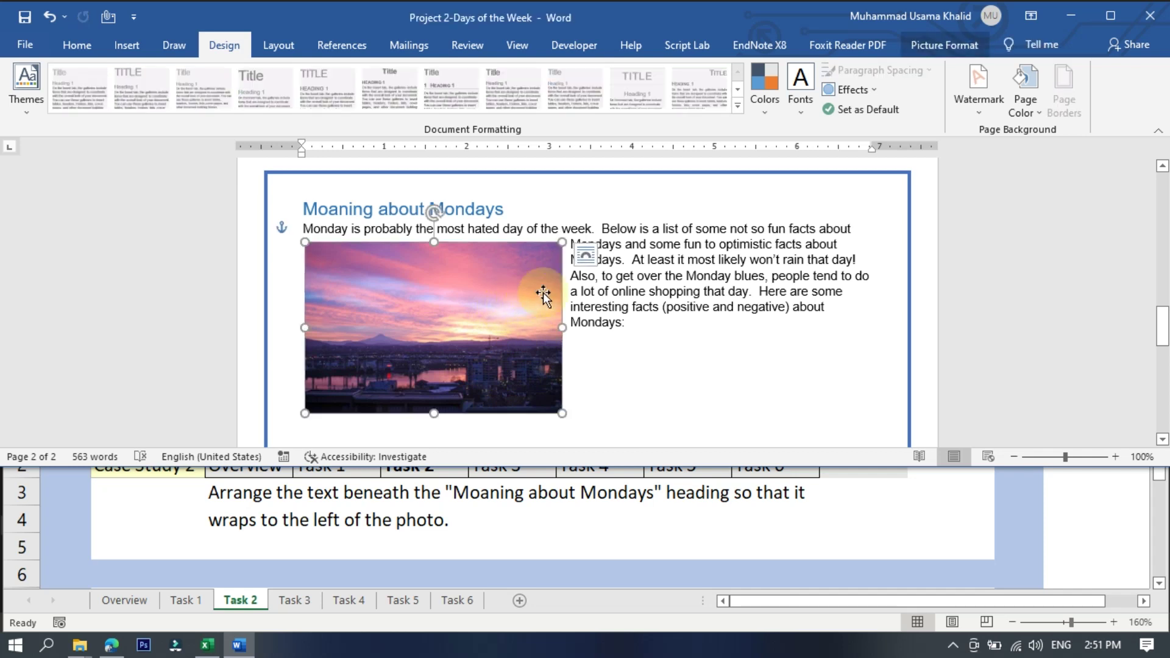
click(953, 46)
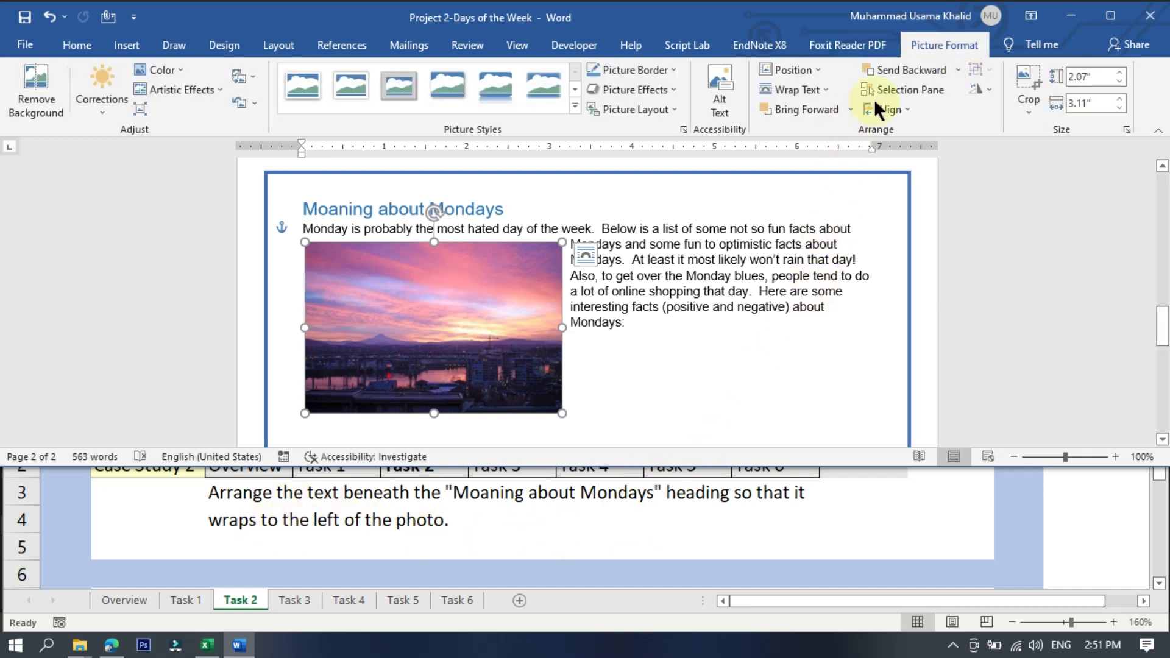
click(830, 89)
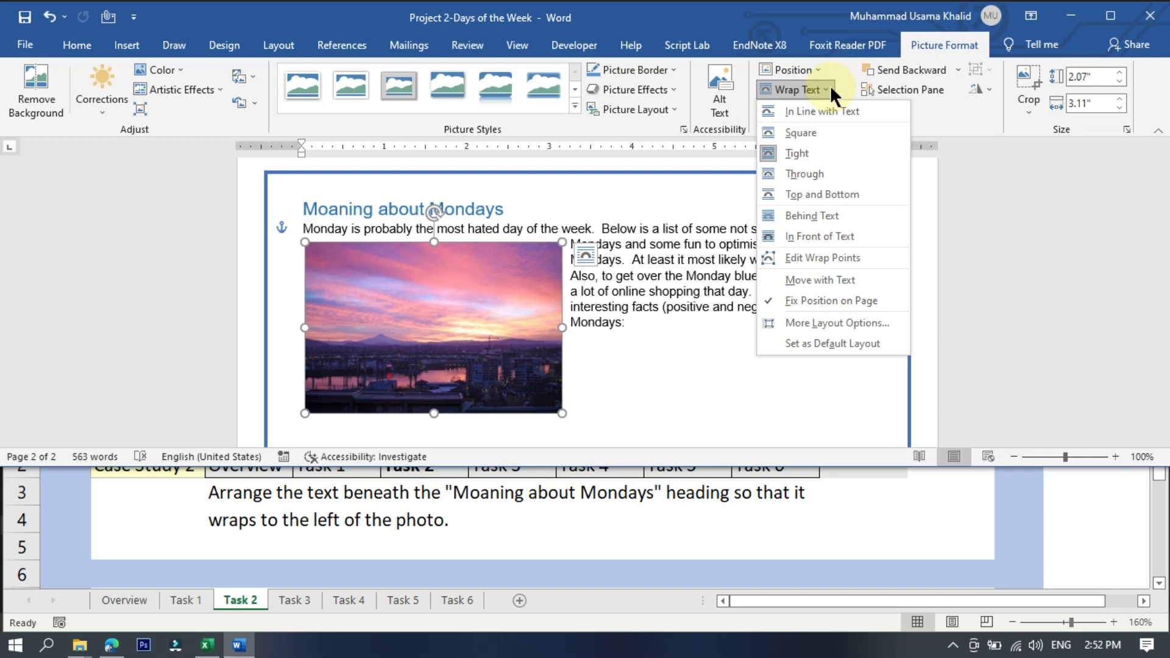
click(685, 9)
key(Escape)
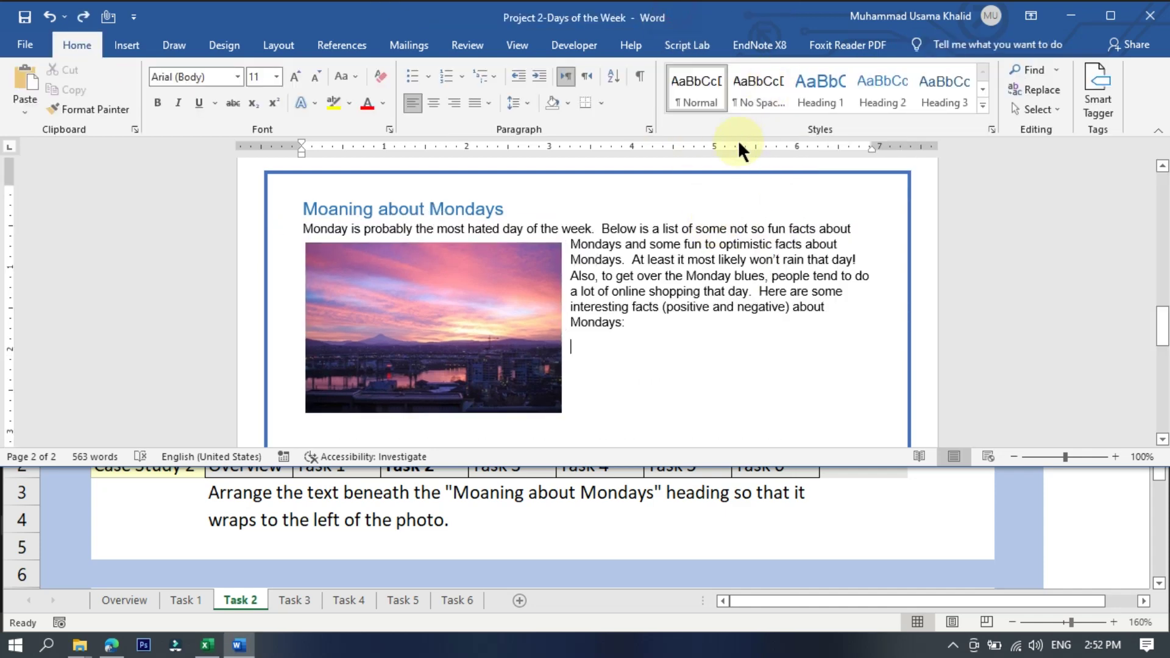
Step: Set the text wrapping of the photo beneath the "Moaning about Mondays" heading to Left only, keeping the Tight wrapping style
click(491, 324)
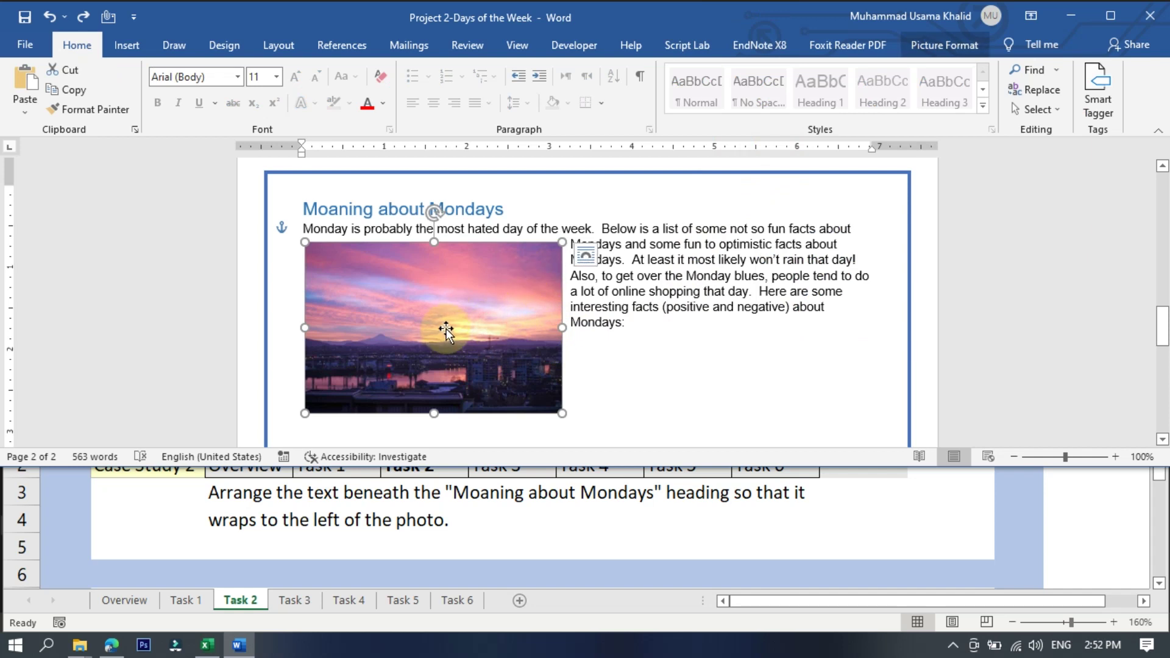
click(966, 42)
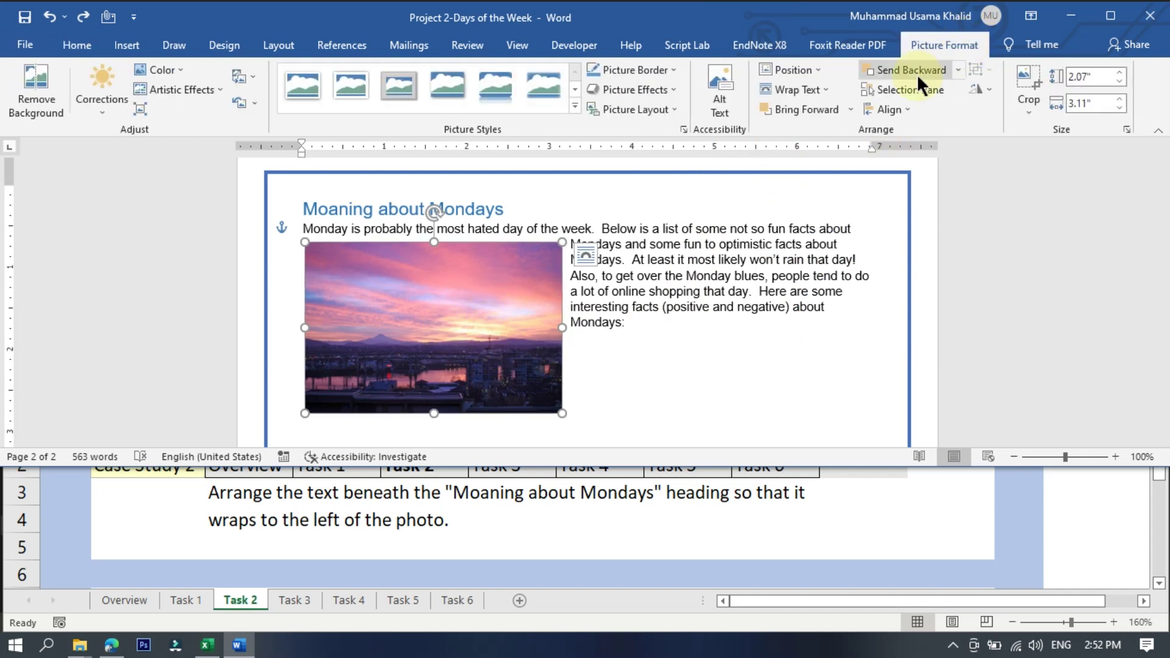
click(825, 90)
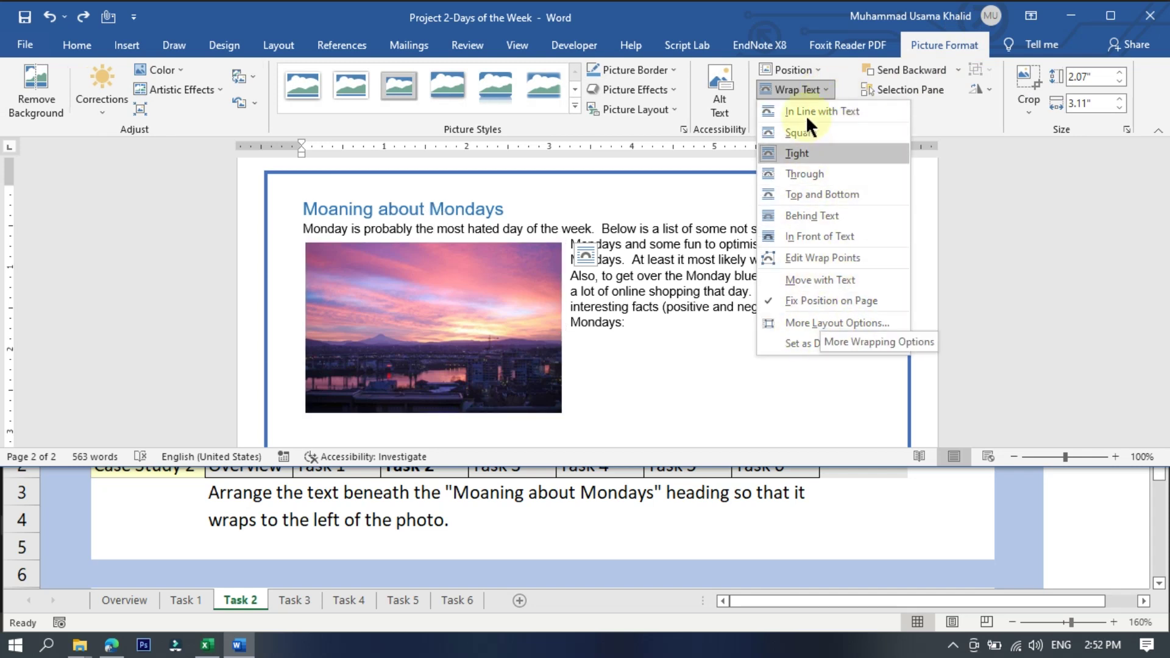
click(814, 321)
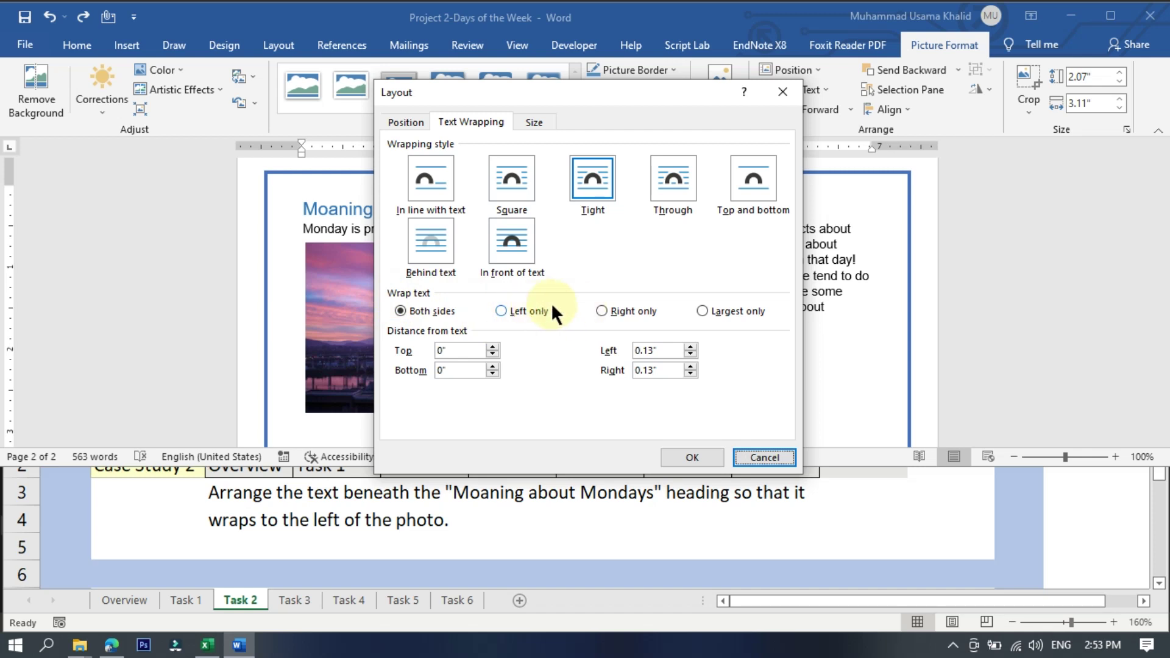
click(530, 309)
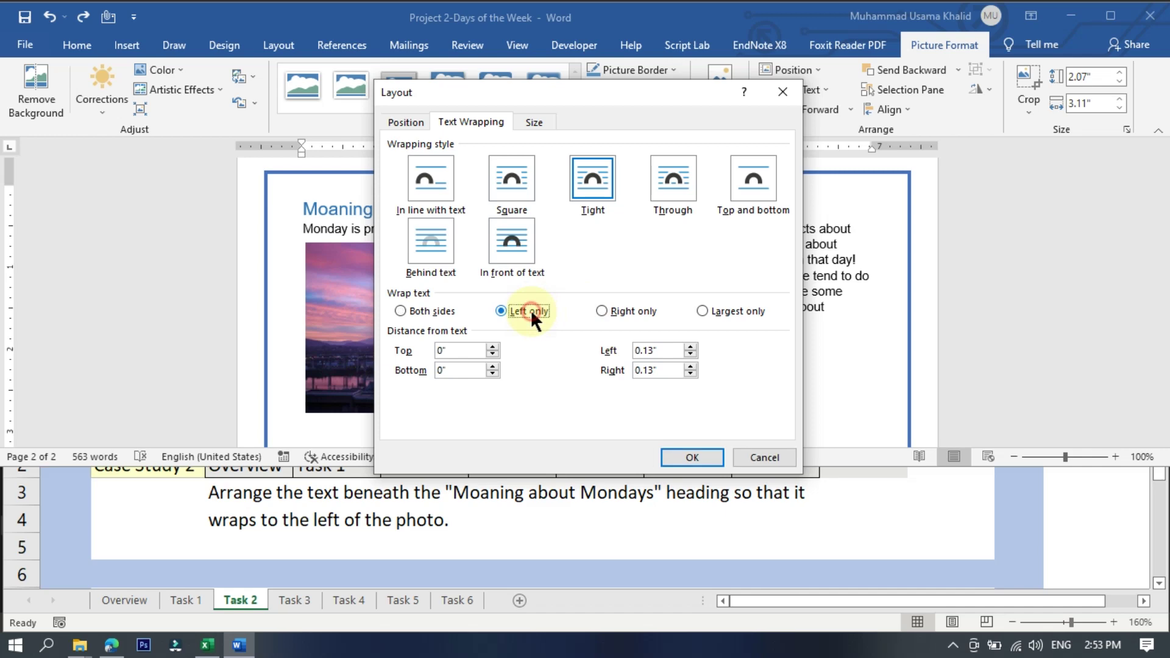
click(686, 457)
scroll(658, 299, down, 1)
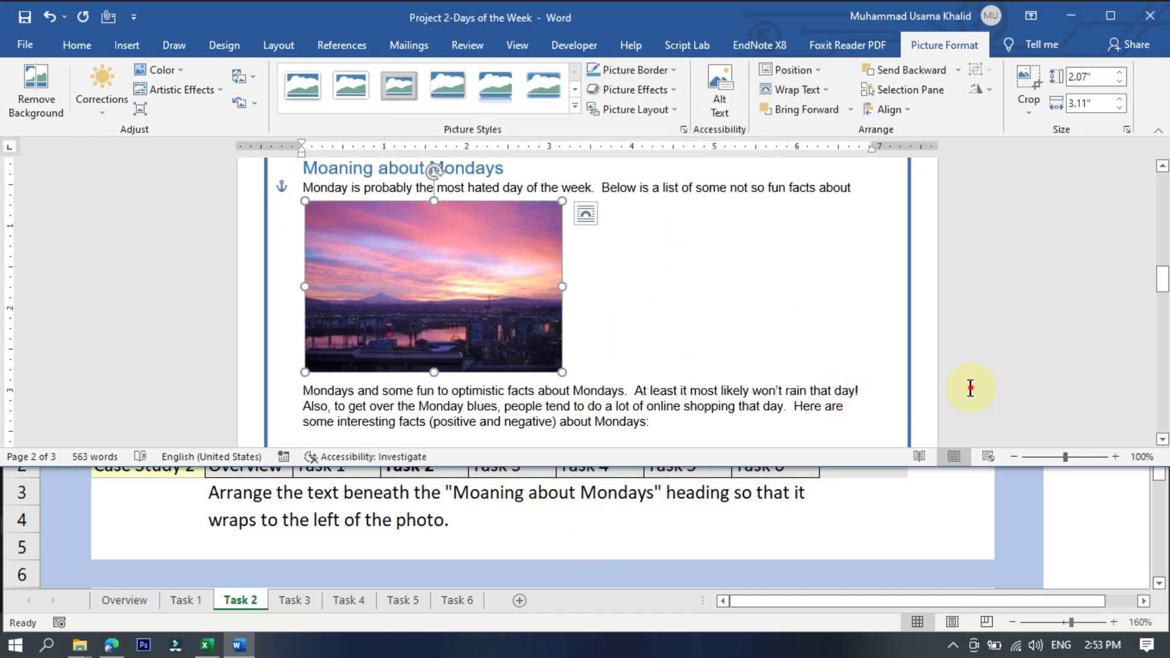
Step: Read the Task 3 instructions in the Excel workbook and return to the Word document
click(1115, 392)
click(296, 602)
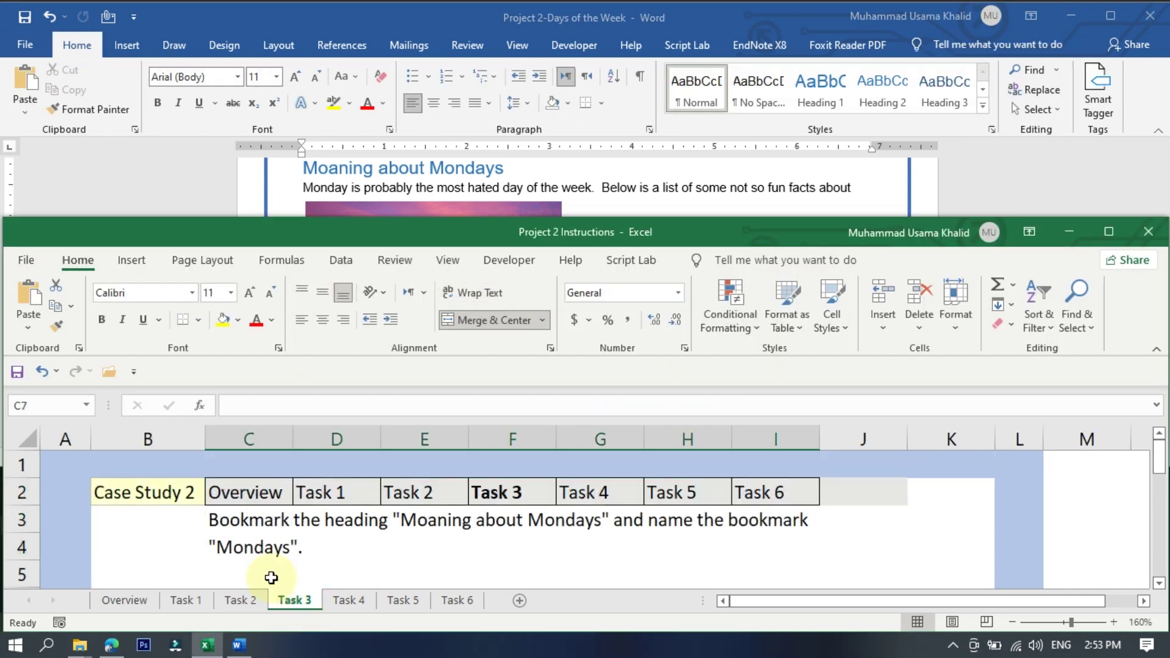
click(200, 177)
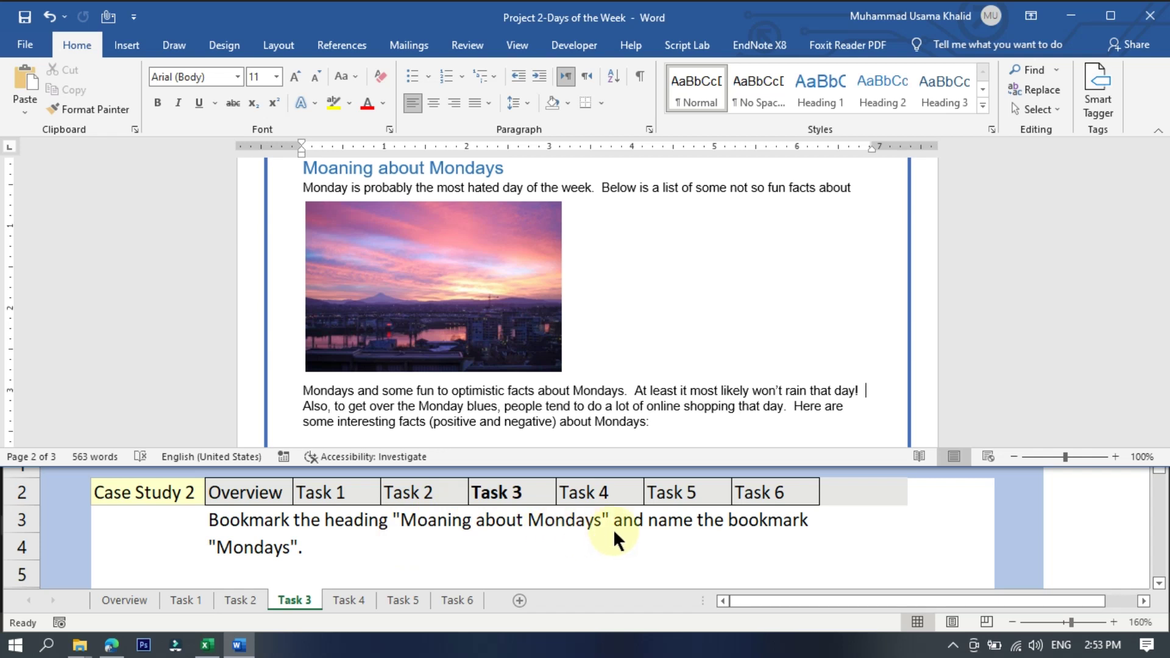
Step: Bookmark the "Moaning about Mondays" heading text with the name Mondays
scroll(661, 190, up, 2)
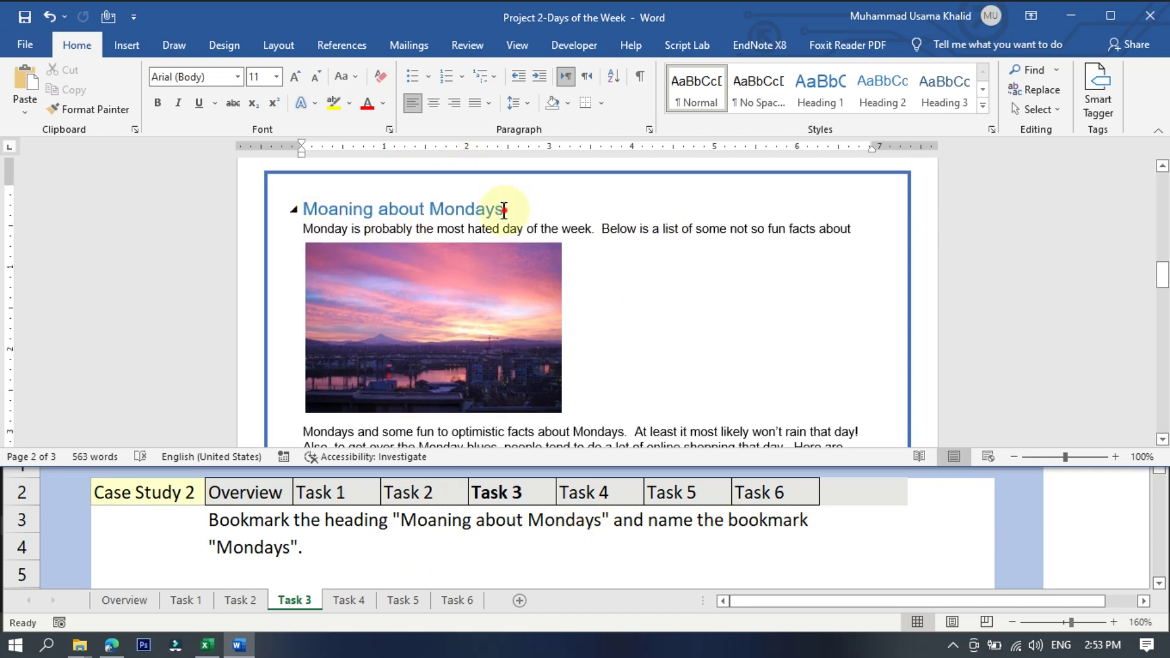
drag(505, 206, 304, 206)
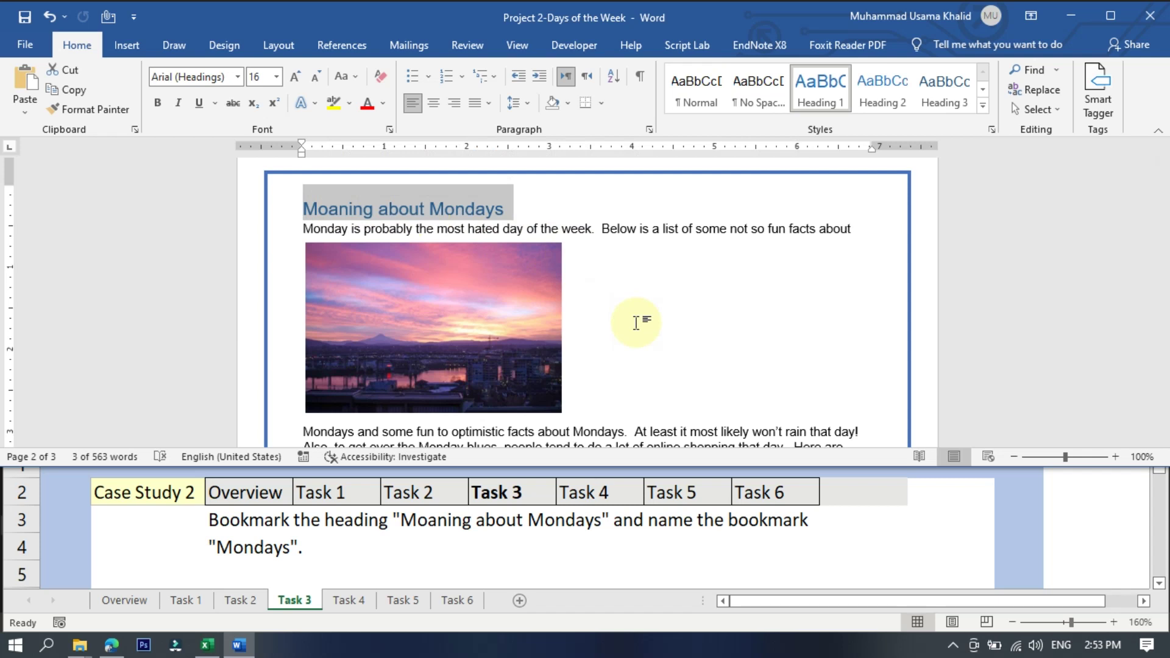
click(514, 211)
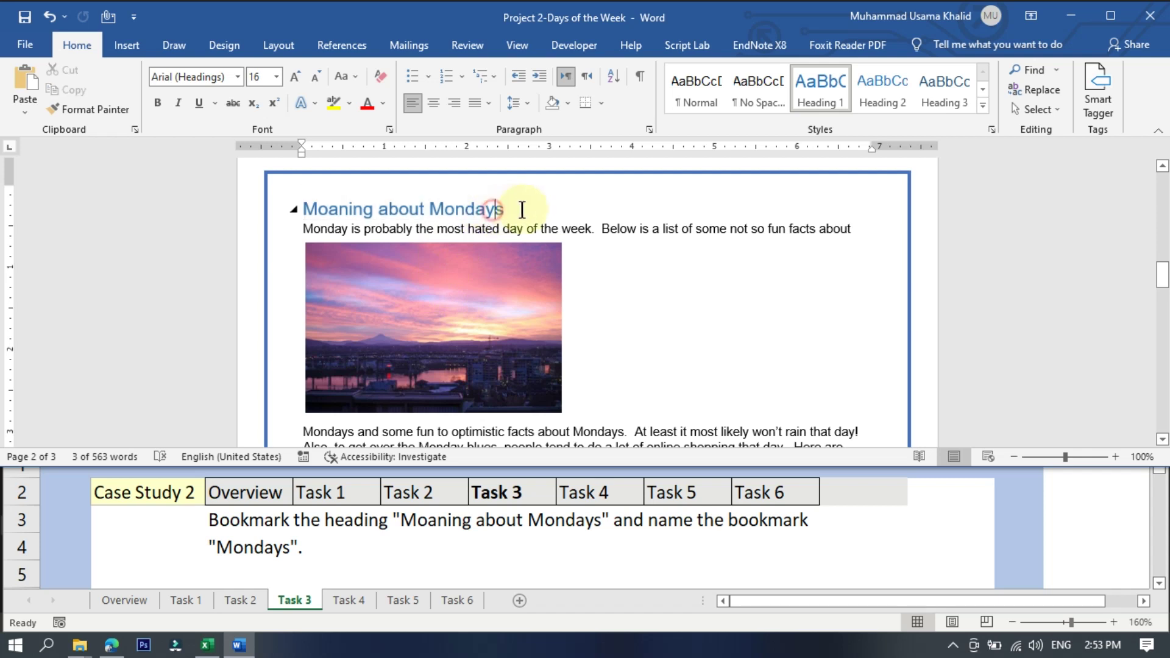
drag(504, 211, 305, 209)
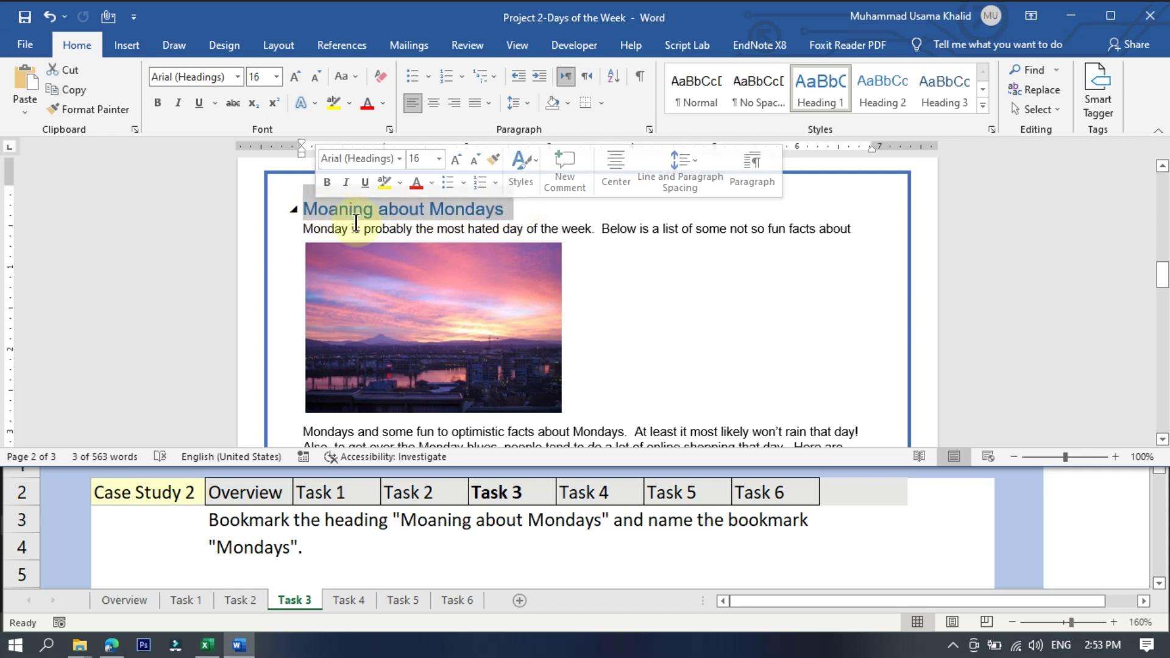
click(125, 44)
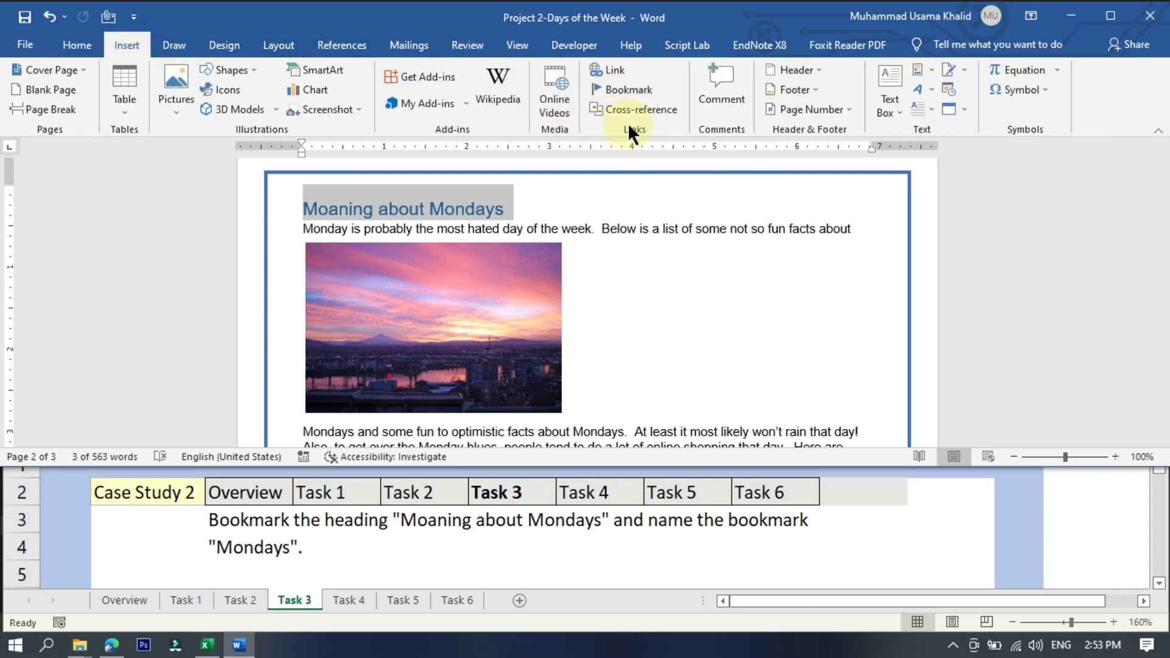
click(617, 89)
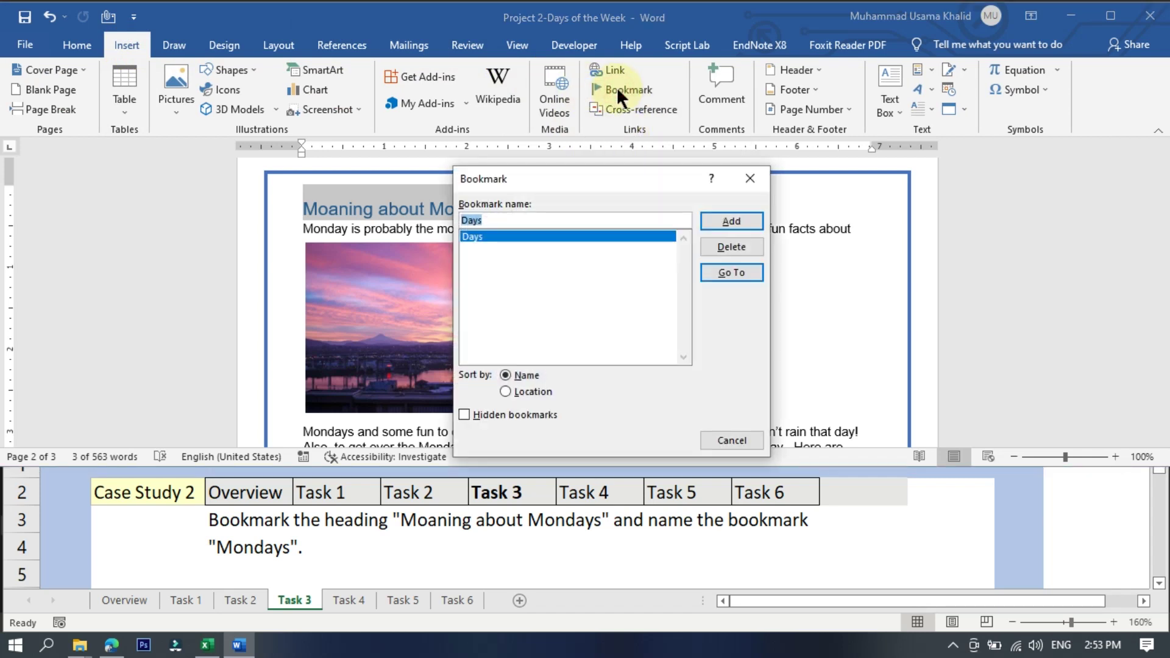
click(517, 220)
double_click(485, 220)
text(Mond)
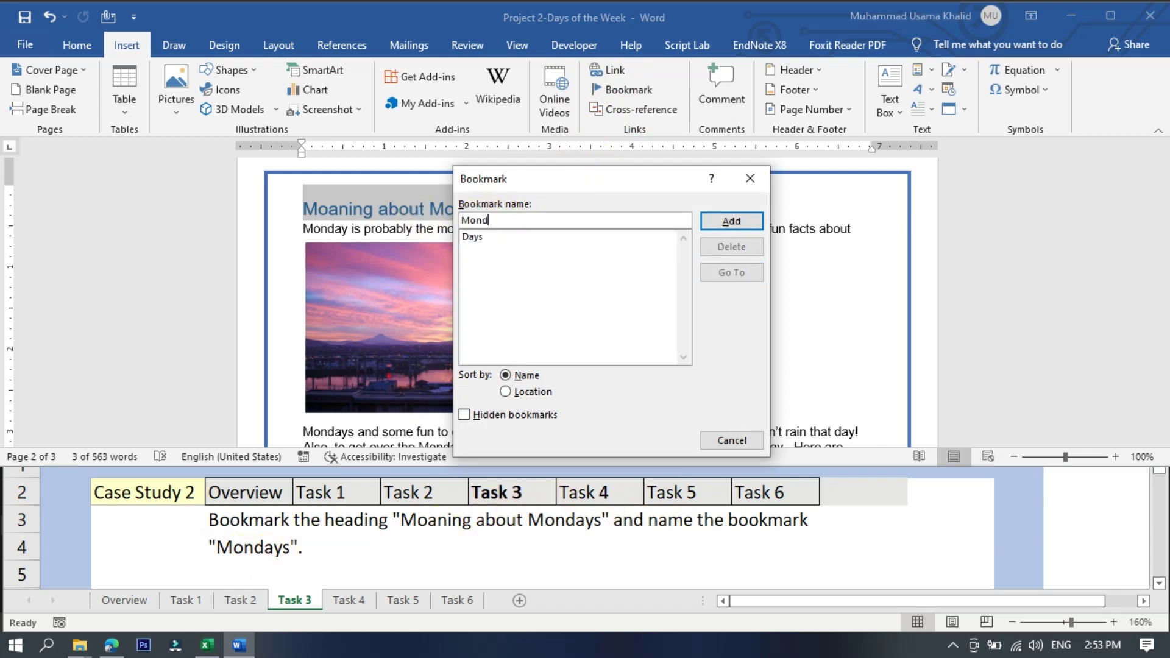
text(ays)
click(714, 218)
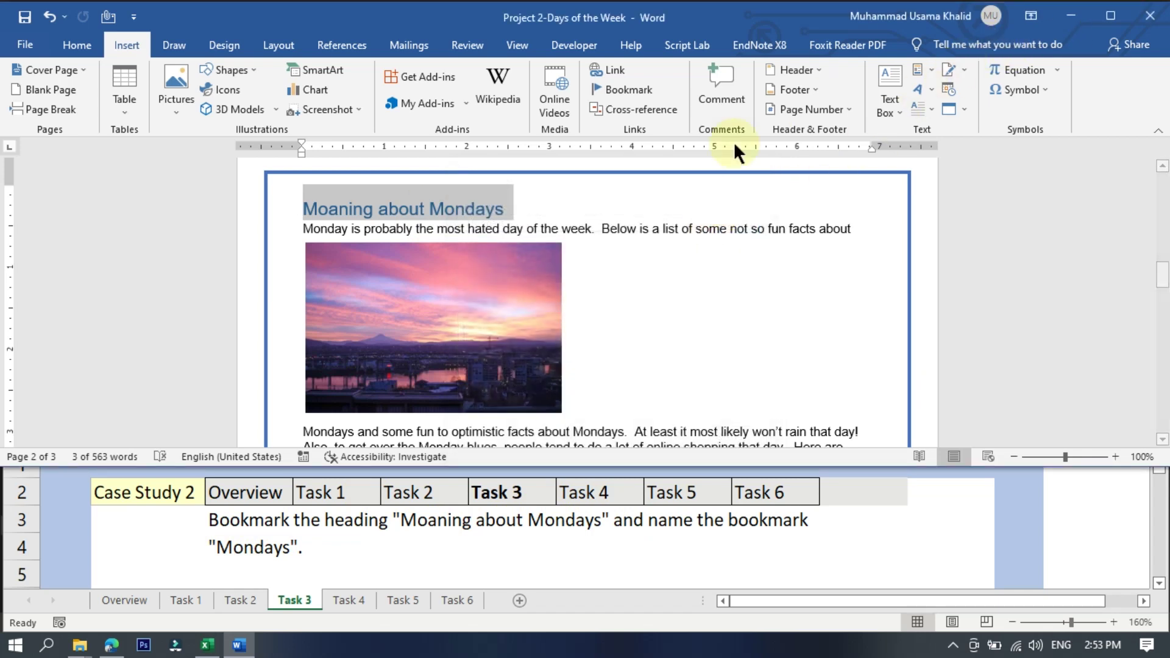
click(600, 321)
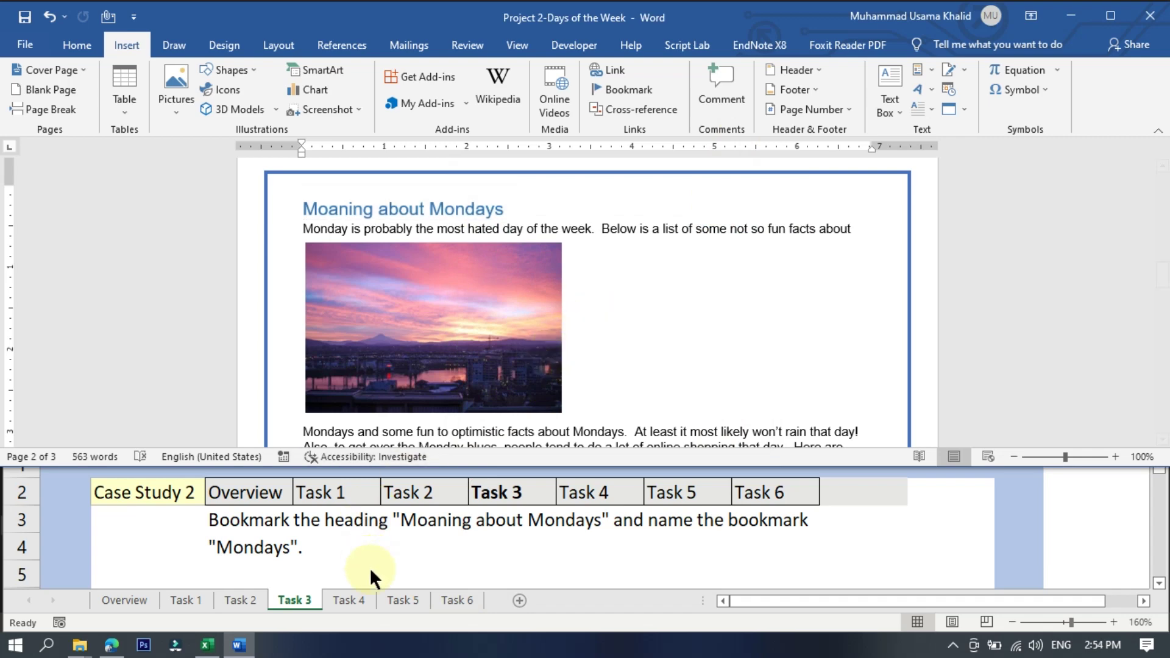
Step: Open the Task 4 instructions in the Excel workbook, read them in full, and return to the Word document
click(347, 598)
click(113, 176)
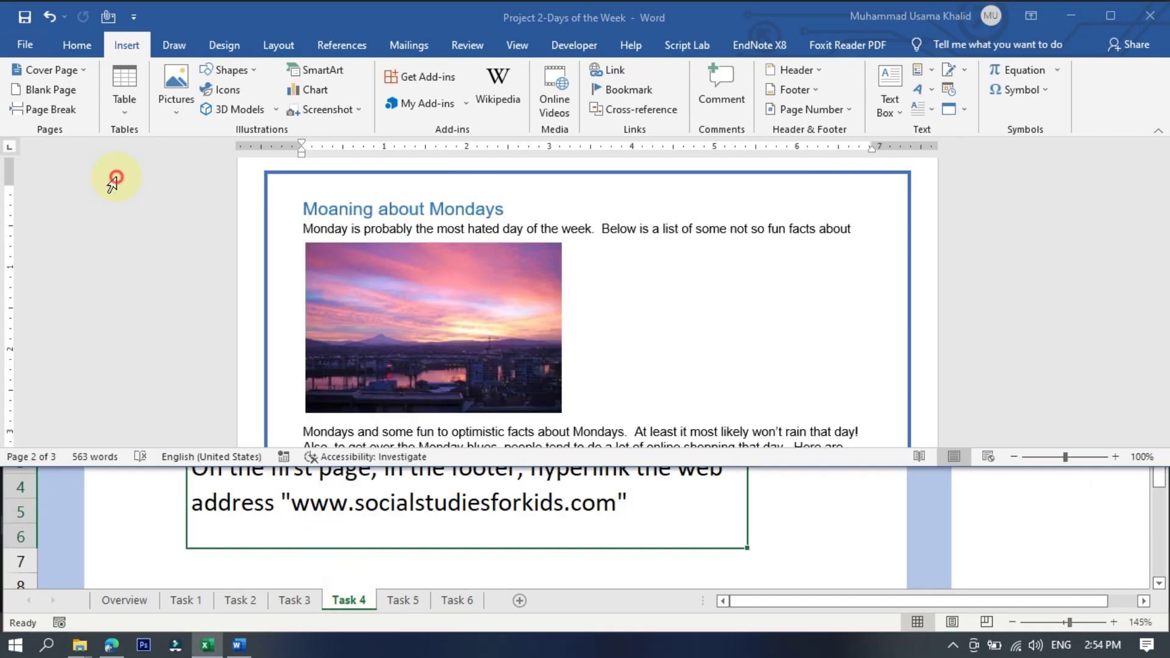
click(769, 522)
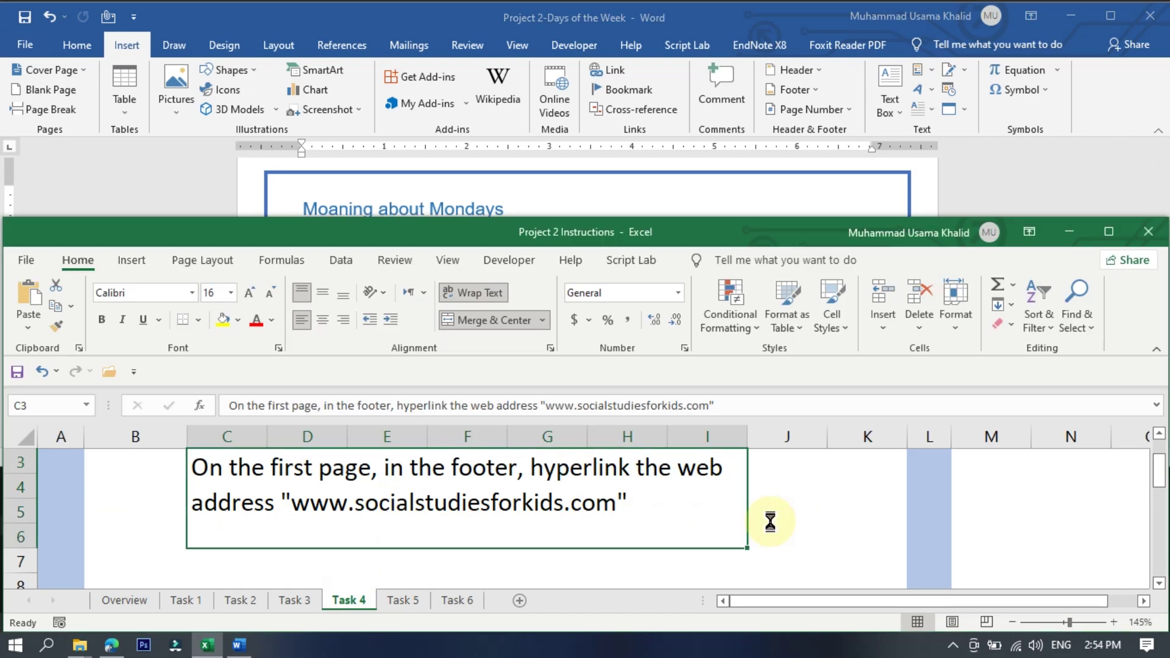
scroll(769, 519, down, 3)
click(192, 163)
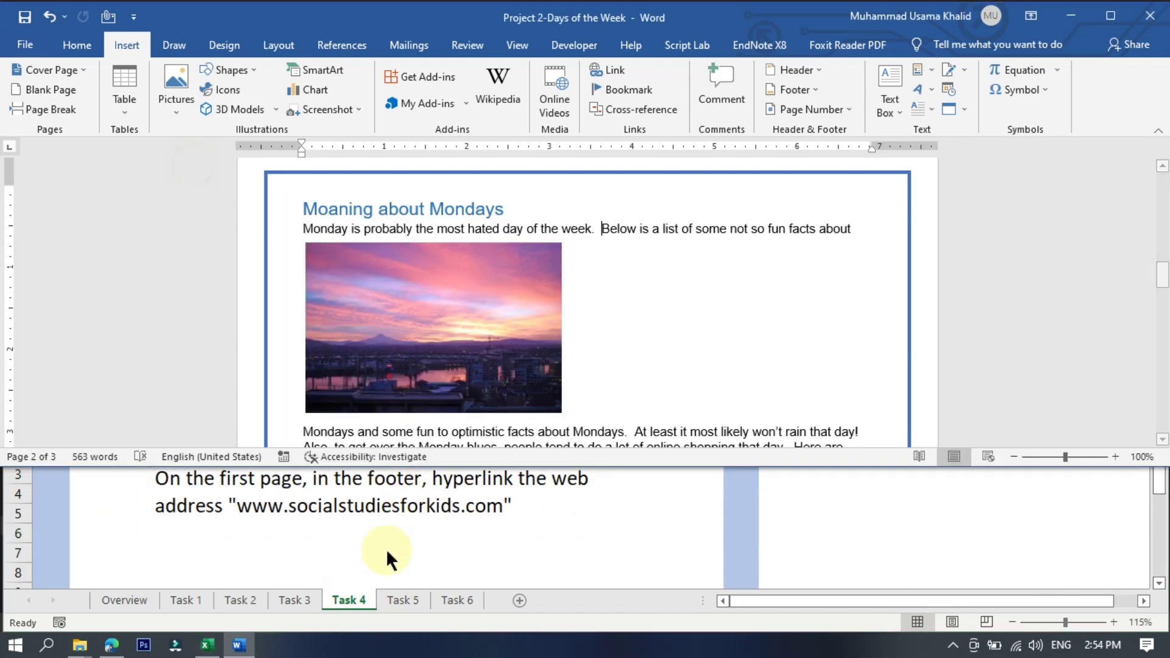
scroll(411, 527, up, 1)
scroll(611, 280, up, 15)
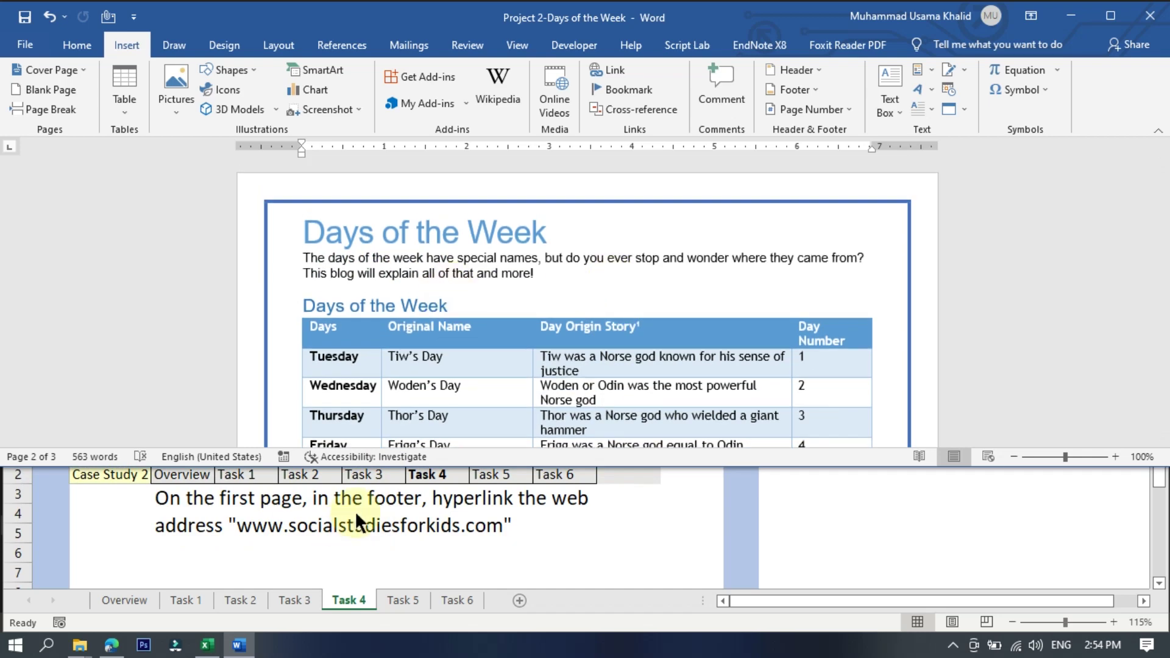
scroll(594, 274, down, 6)
scroll(594, 274, down, 5)
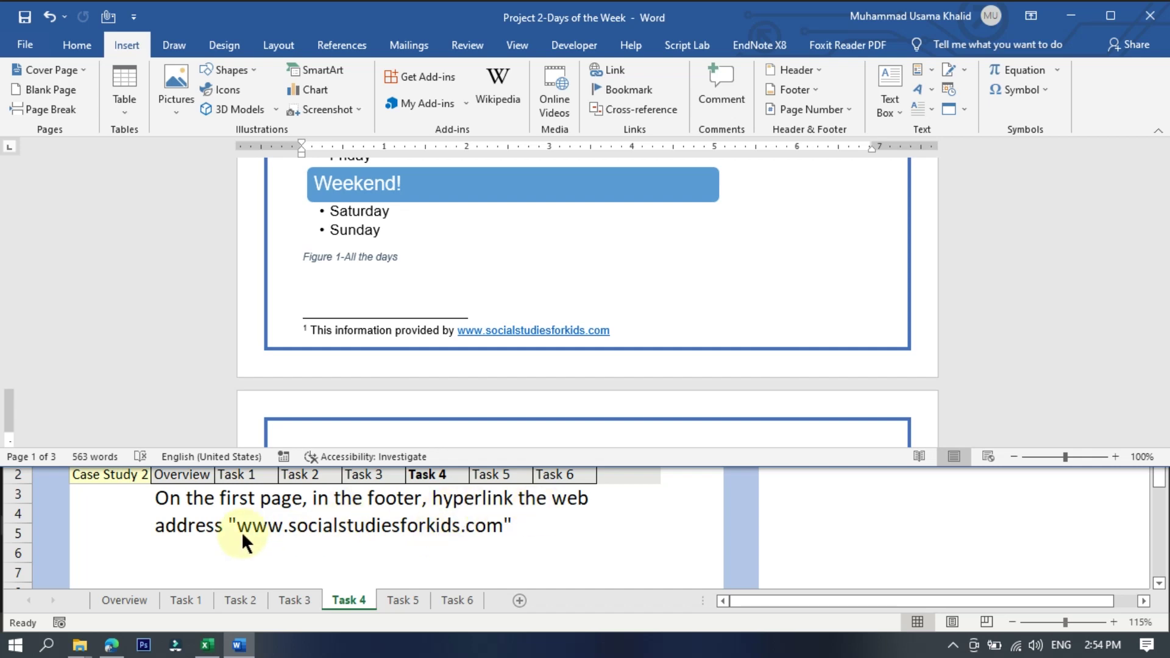
click(598, 329)
drag(622, 329, 547, 335)
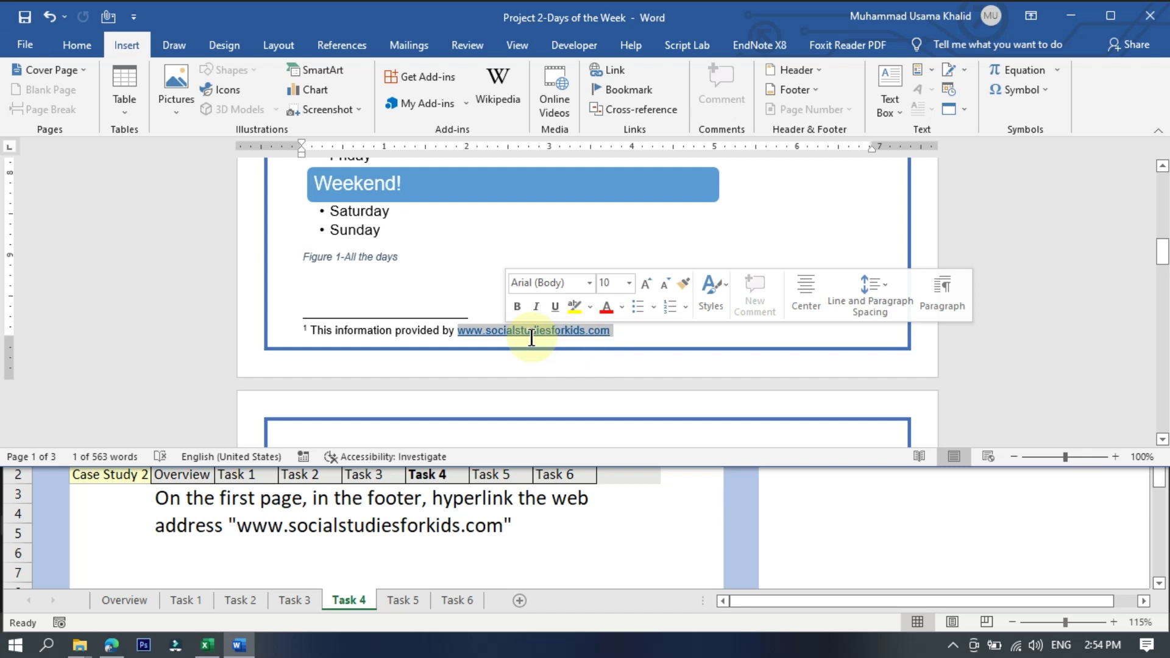
click(628, 330)
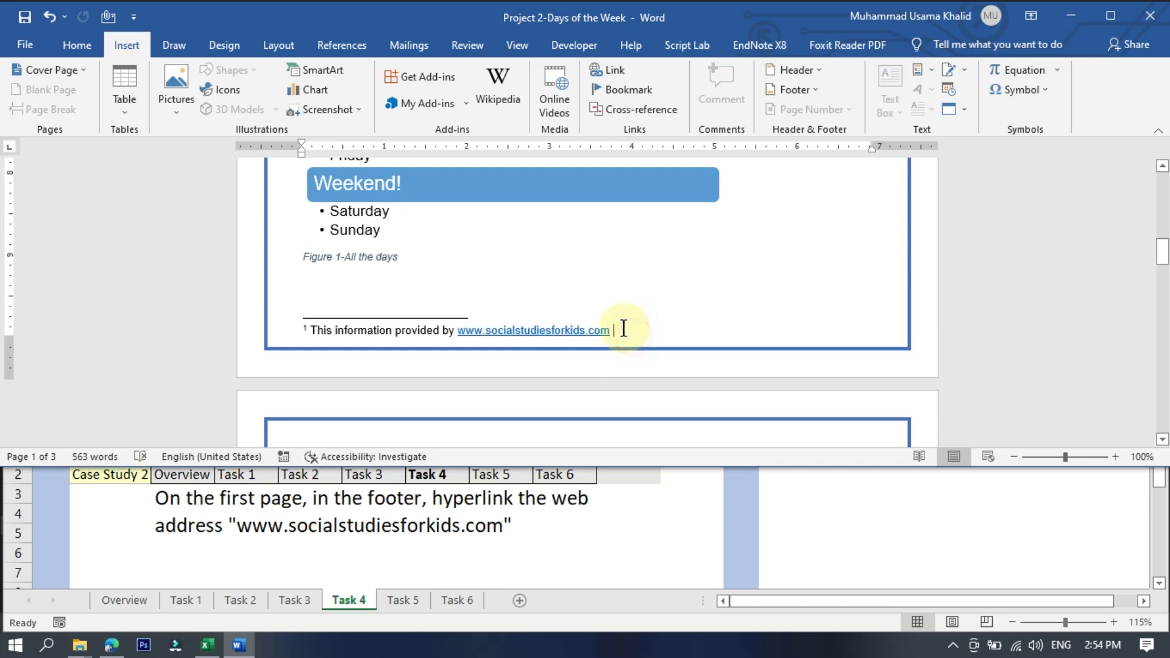
double_click(503, 330)
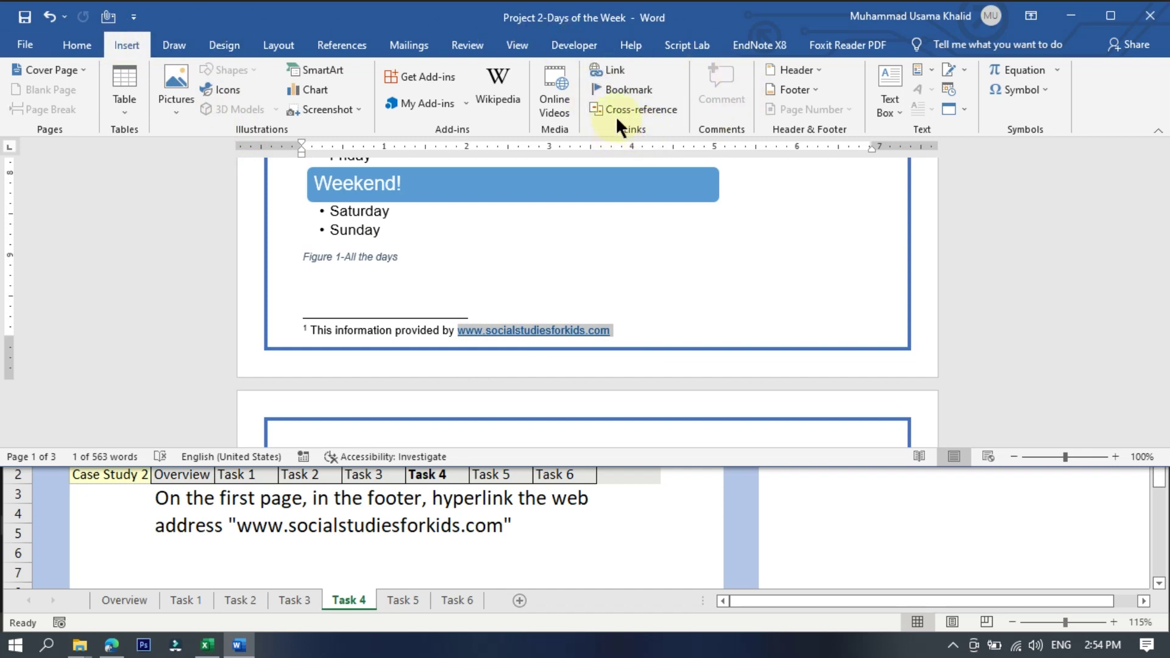
click(616, 70)
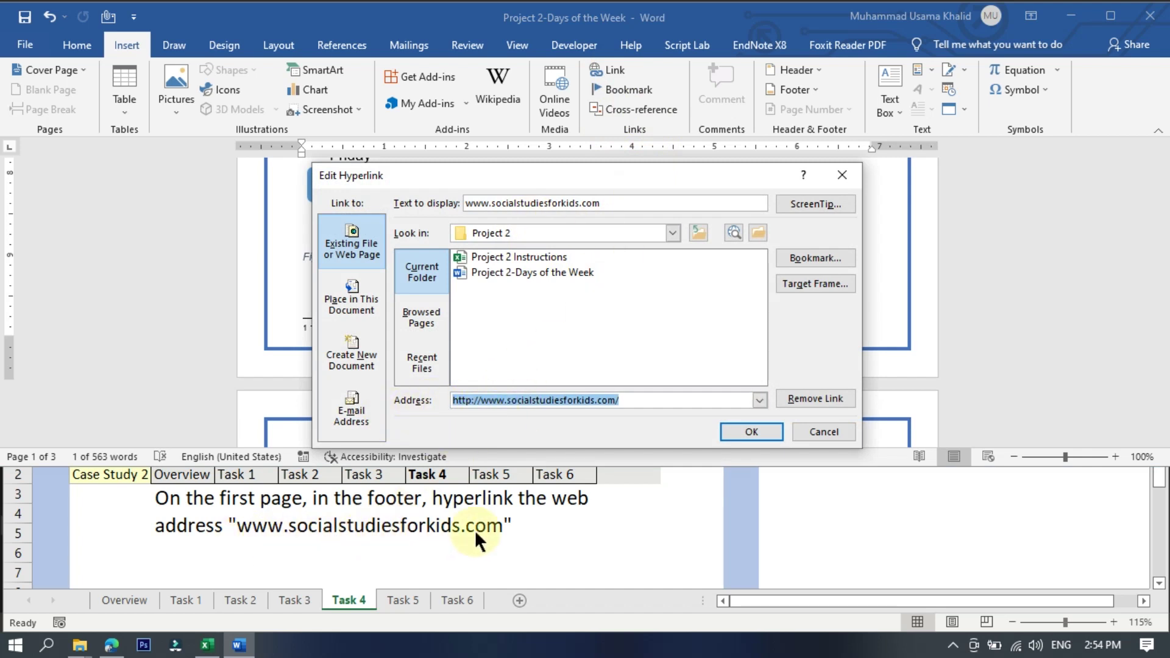
click(626, 400)
key(BackSpace)
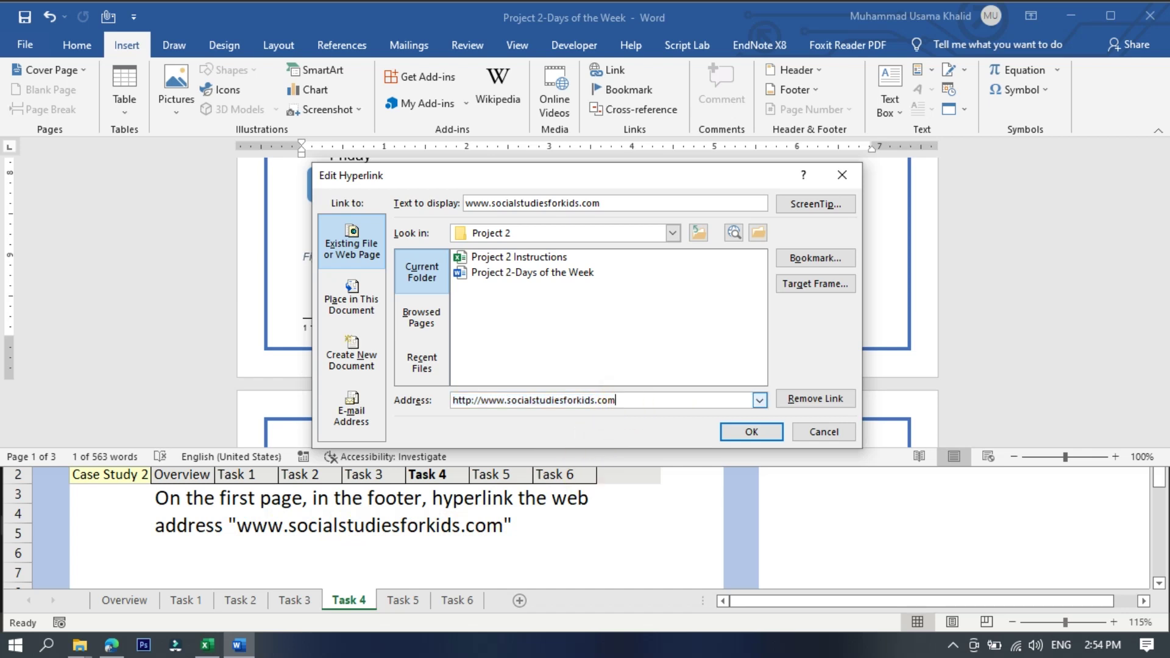
click(746, 423)
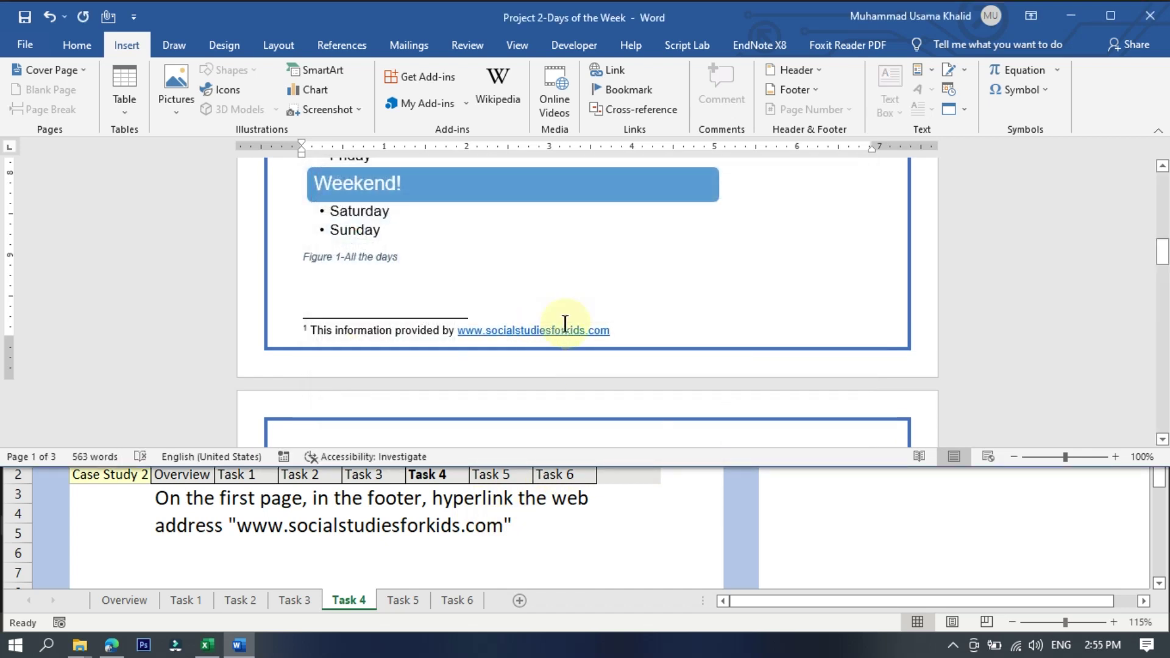
mouse_move(570, 327)
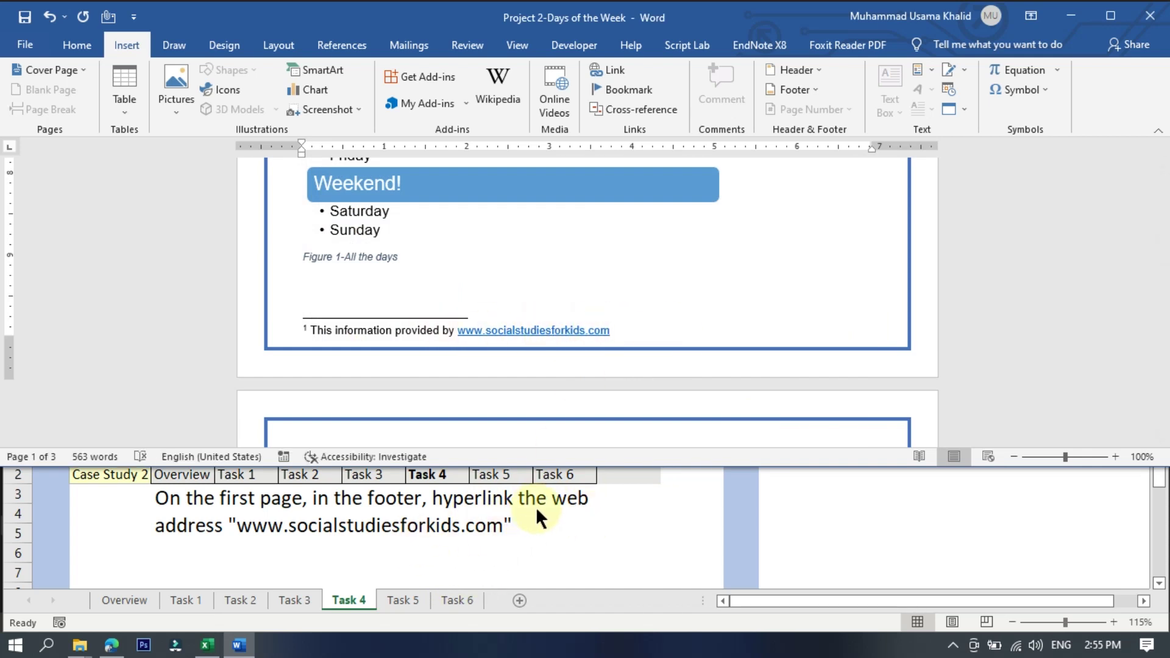
Step: Open the Task 5 instructions in the Excel workbook and return to the Word document
click(413, 601)
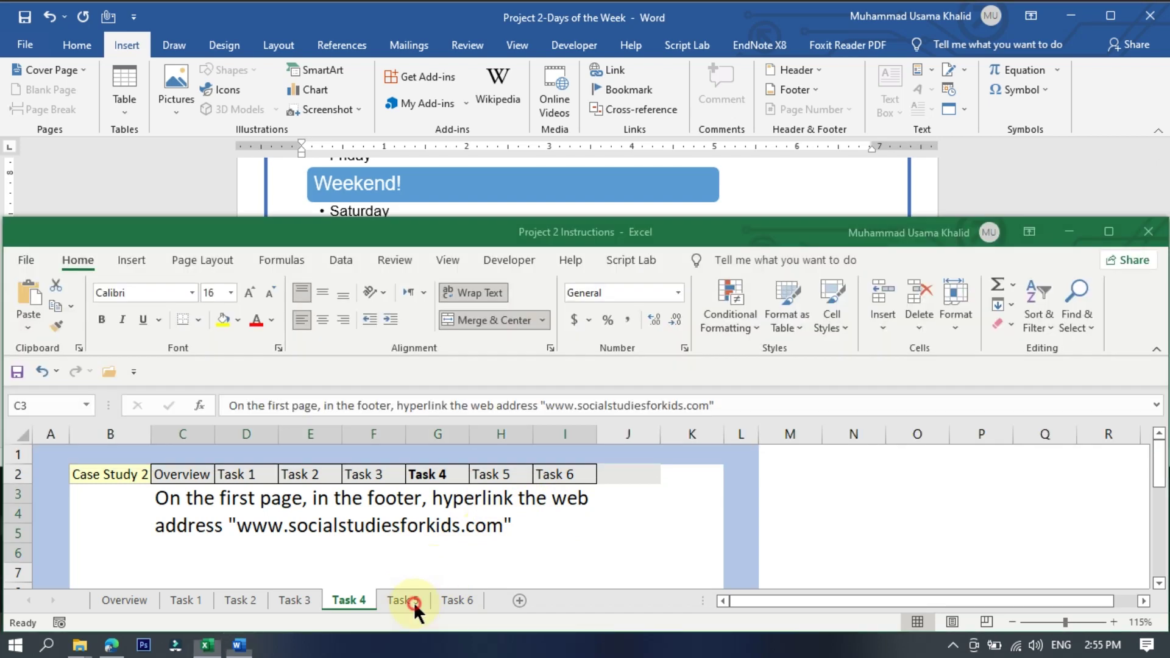
click(399, 599)
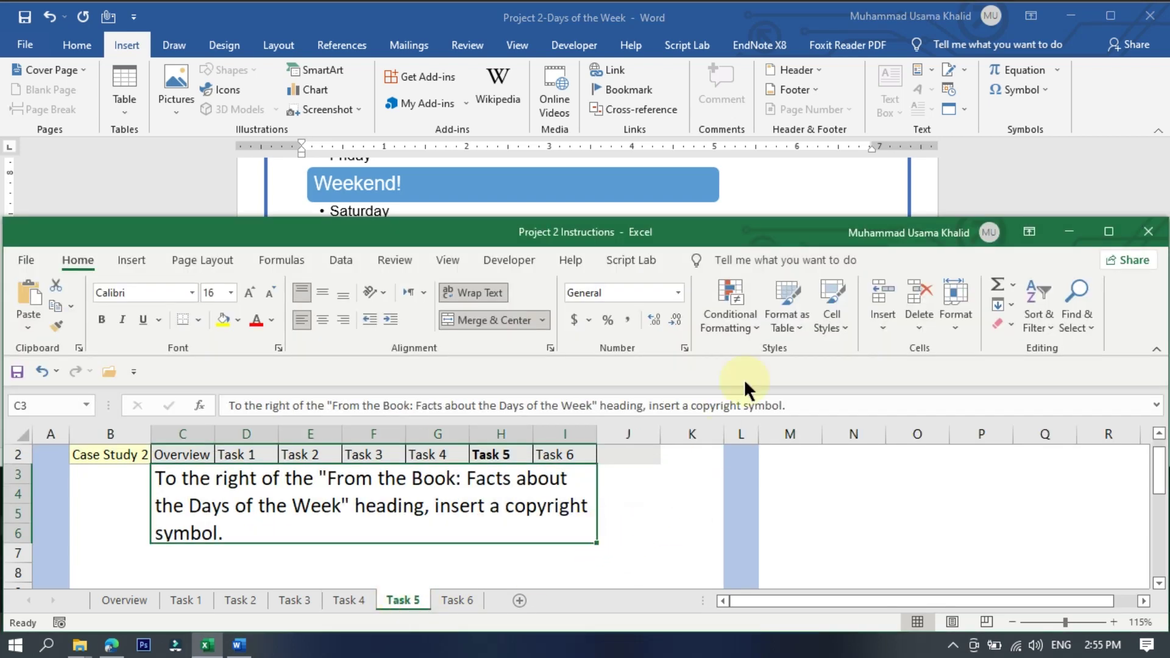
click(967, 185)
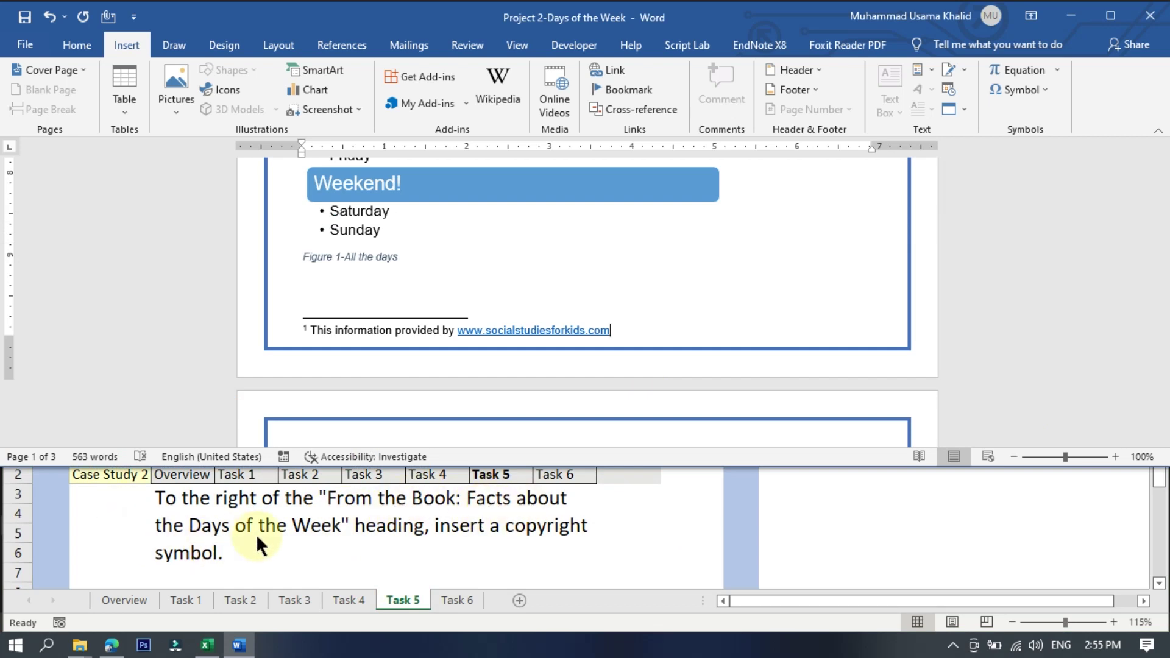
Step: Look through the document's pages for the "Facts about the Days of the Week" heading
scroll(410, 279, down, 5)
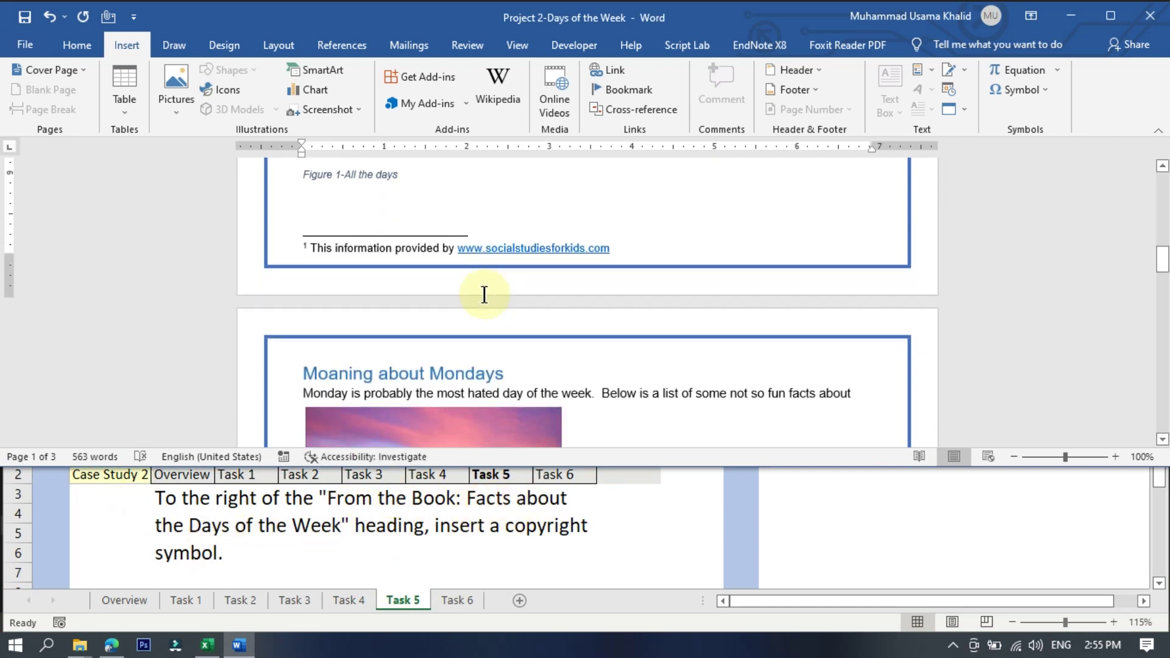
scroll(486, 295, down, 10)
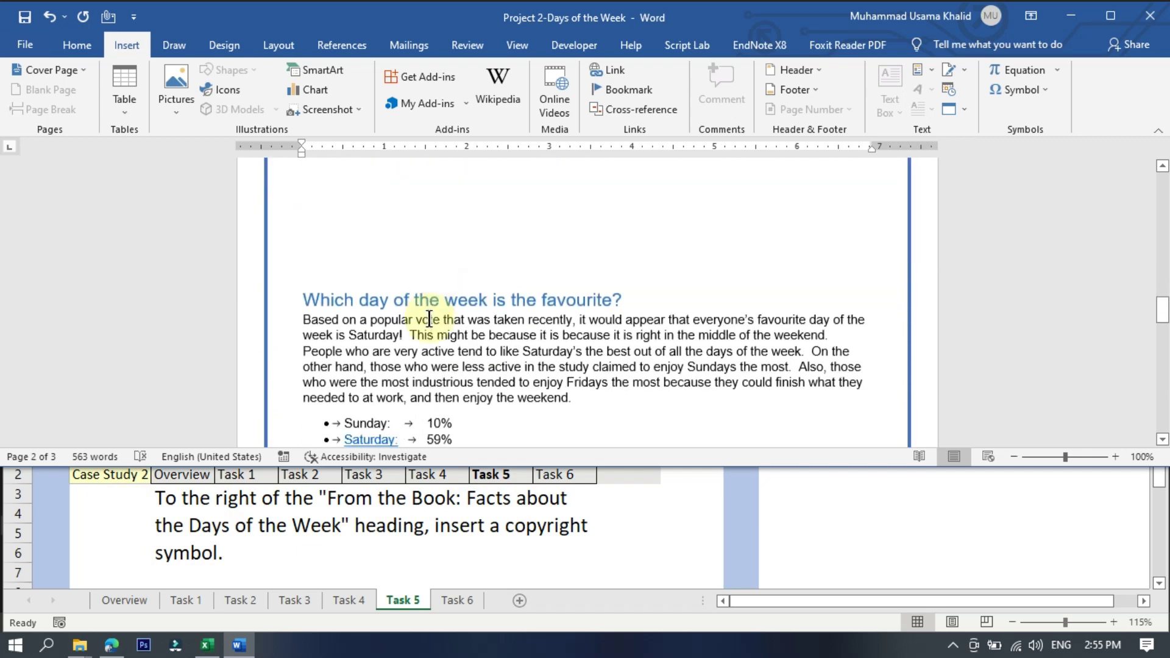
scroll(429, 318, down, 6)
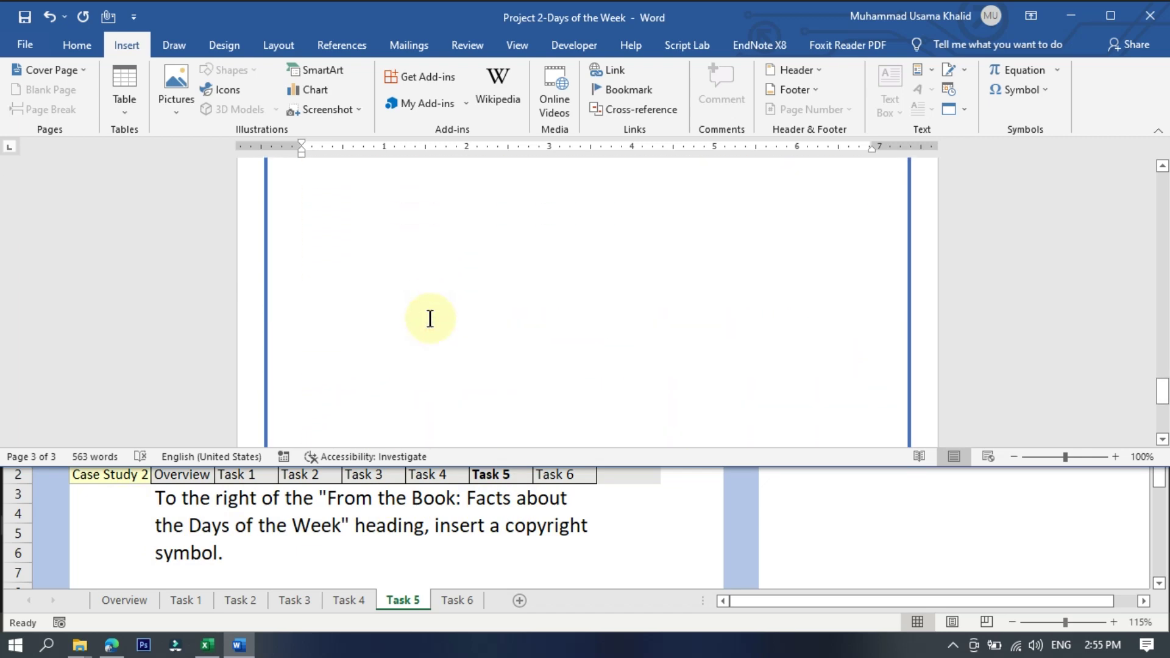
scroll(430, 318, down, 1)
scroll(430, 318, up, 8)
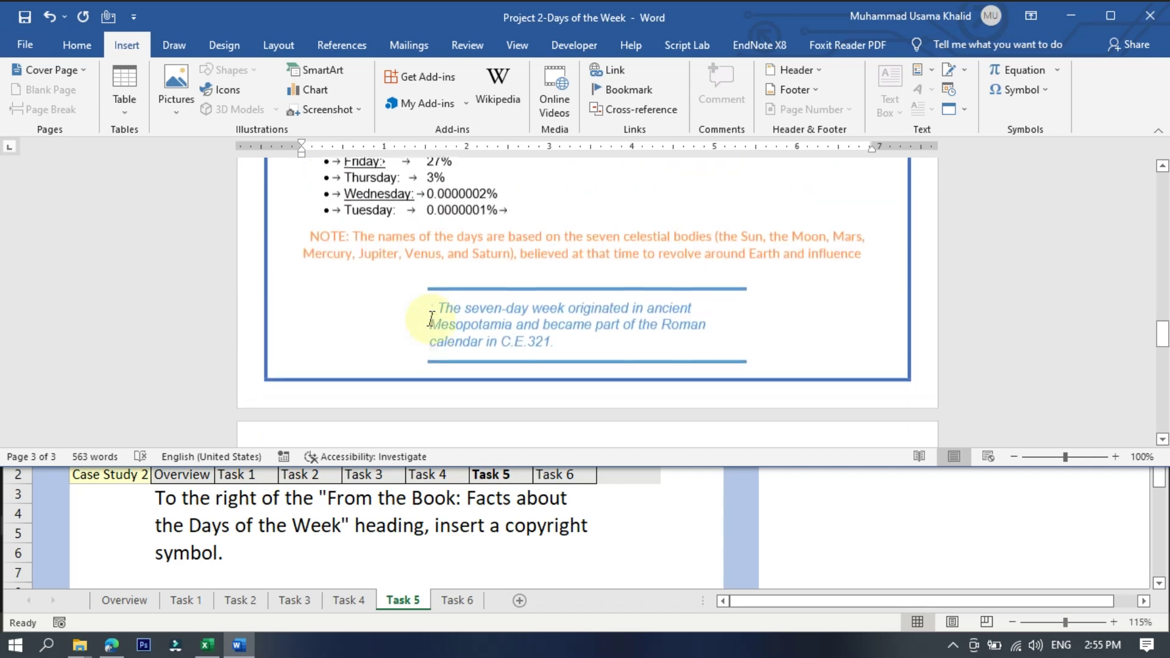
scroll(430, 318, up, 15)
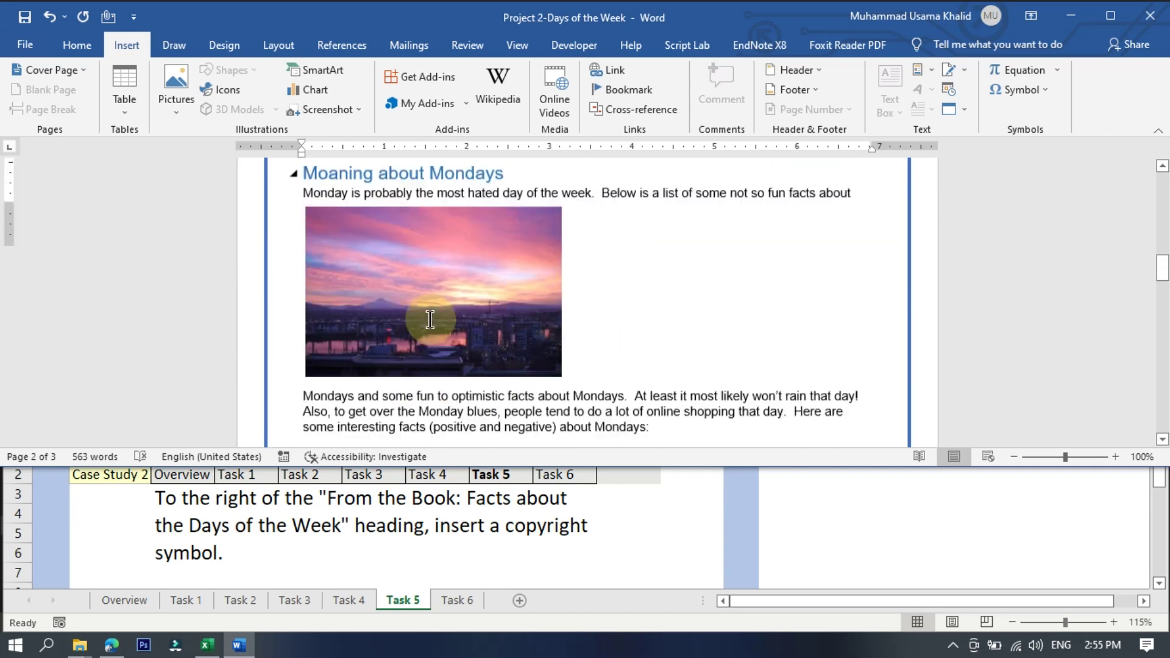
scroll(430, 318, up, 10)
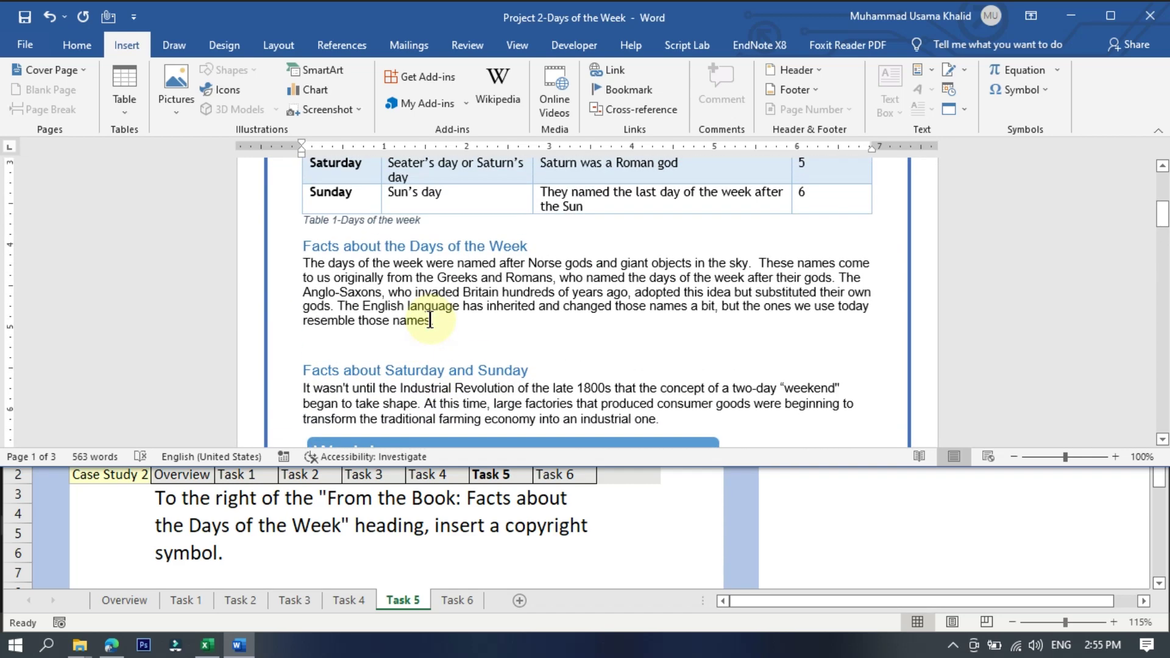
scroll(429, 318, up, 7)
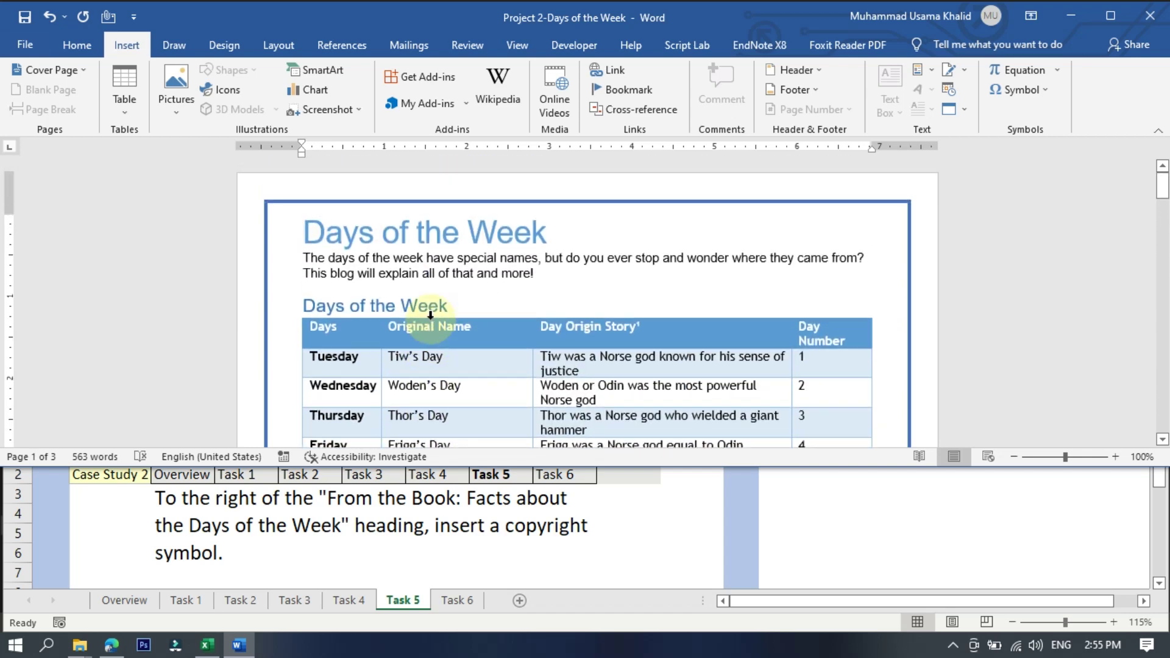
scroll(430, 320, down, 3)
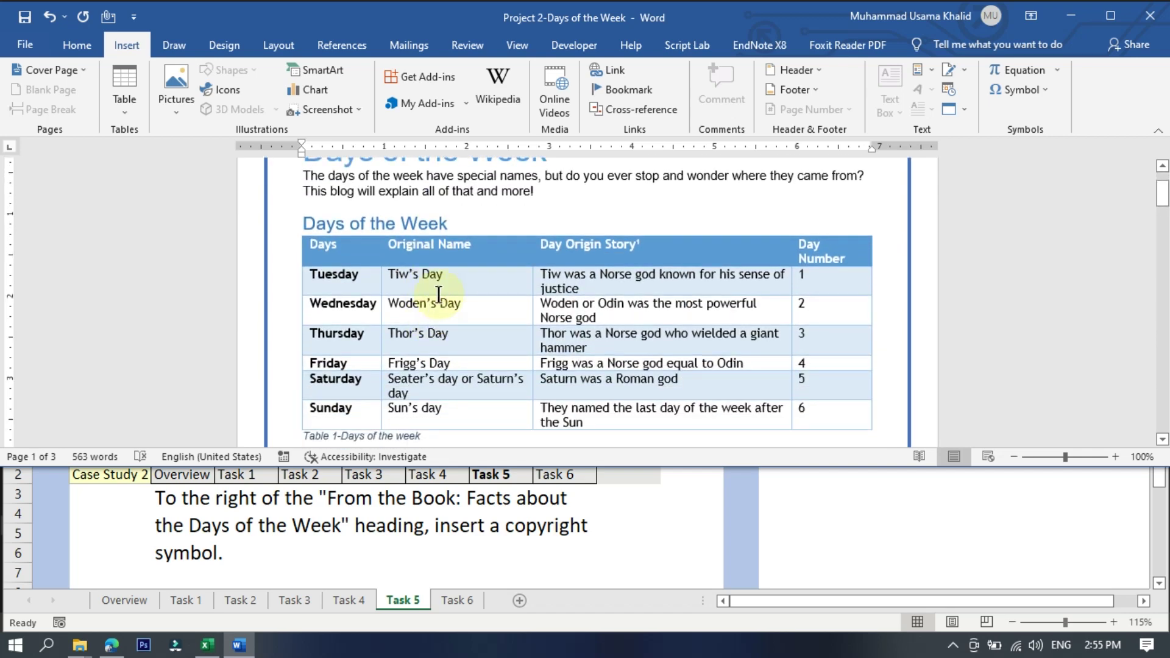
scroll(437, 286, down, 8)
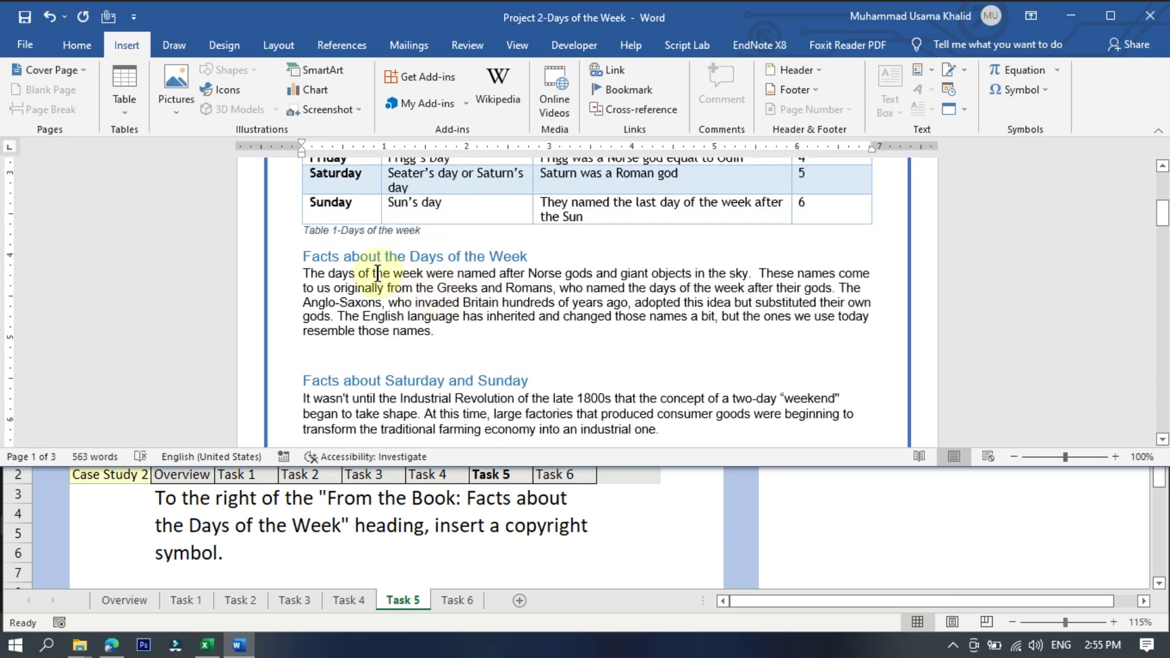
Step: Insert a copyright symbol directly before the first word of the "Facts about the Days of the Week" heading on page 1
click(415, 256)
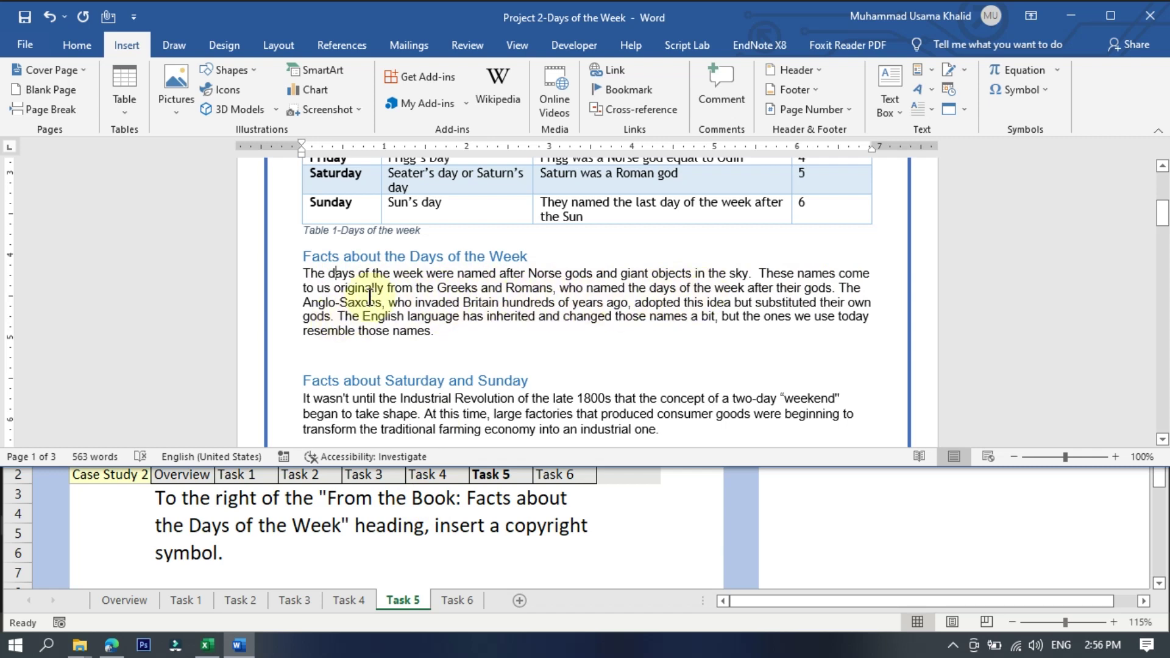
scroll(359, 292, down, 2)
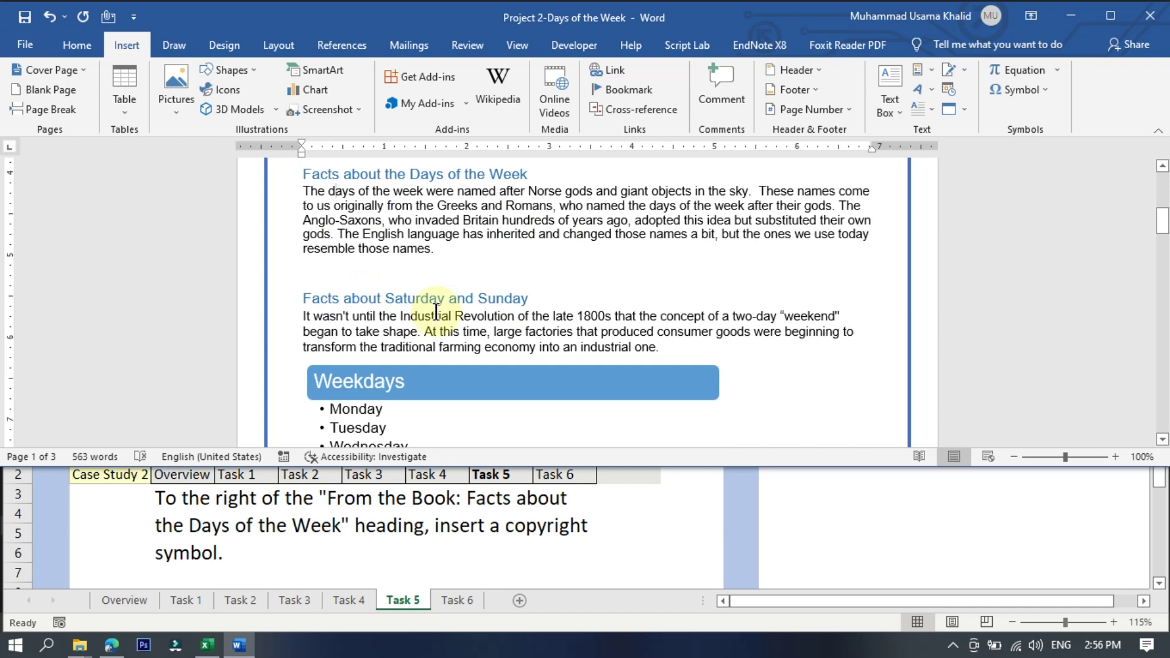
scroll(436, 312, up, 3)
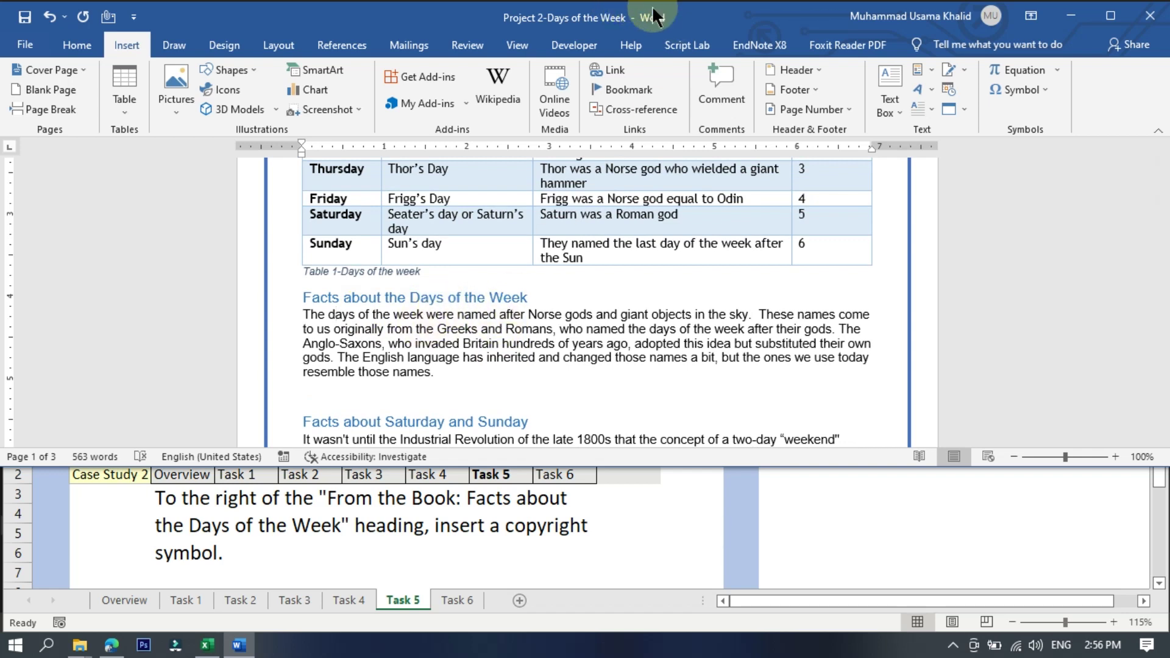
mouse_move(670, 9)
scroll(390, 332, up, 1)
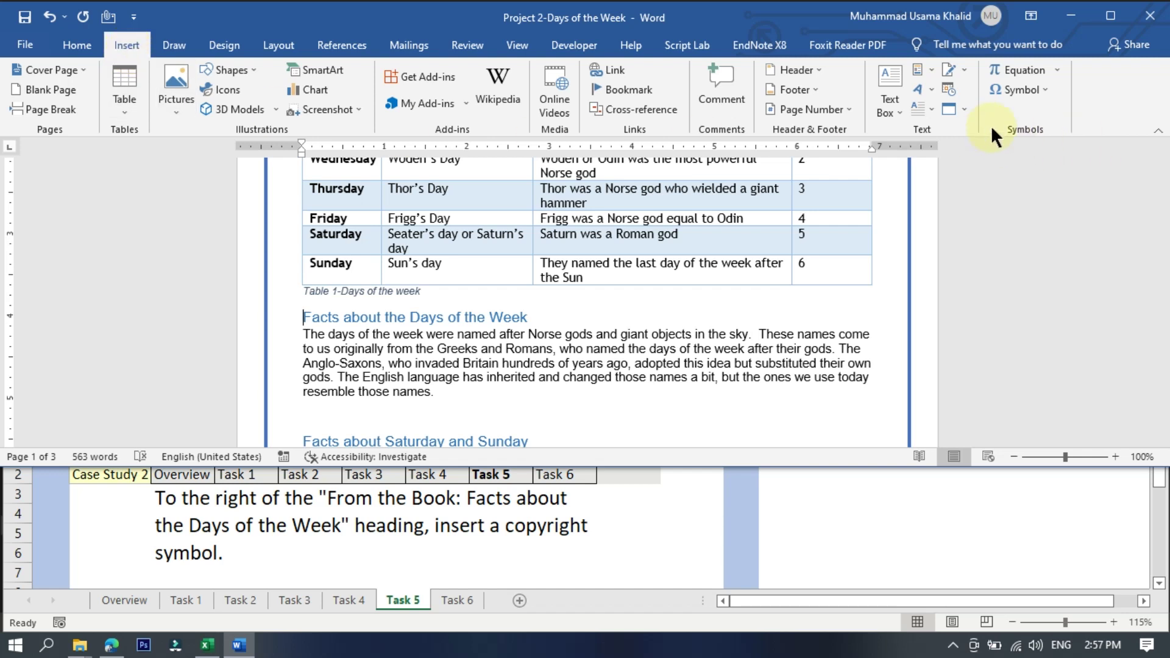
click(1040, 89)
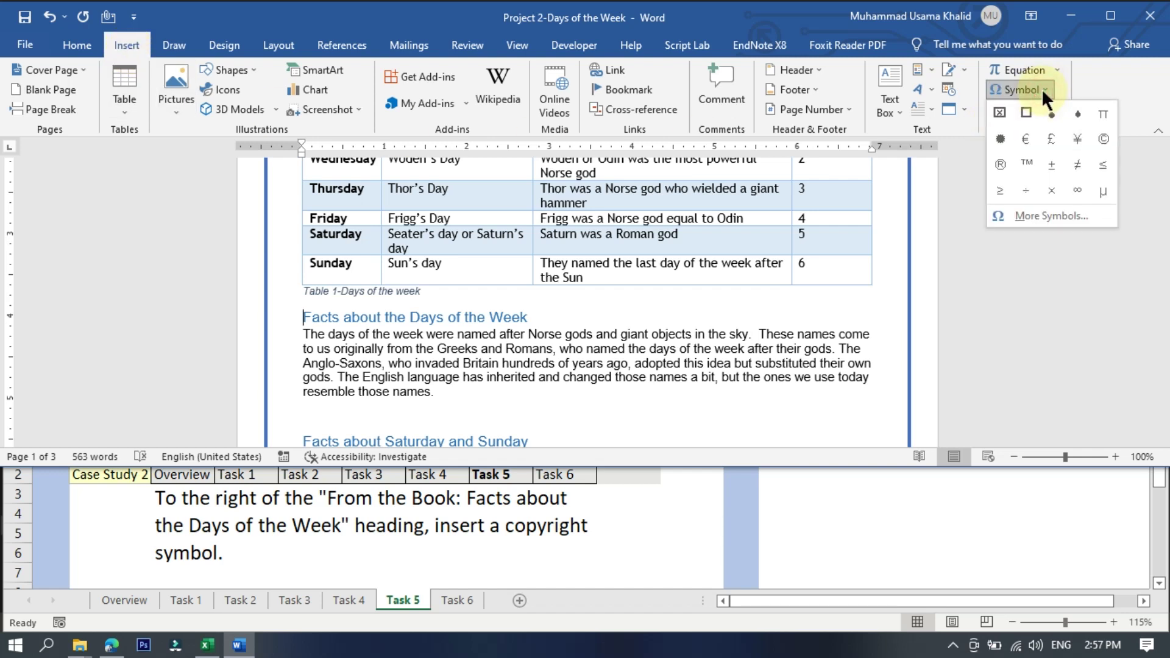
click(1101, 139)
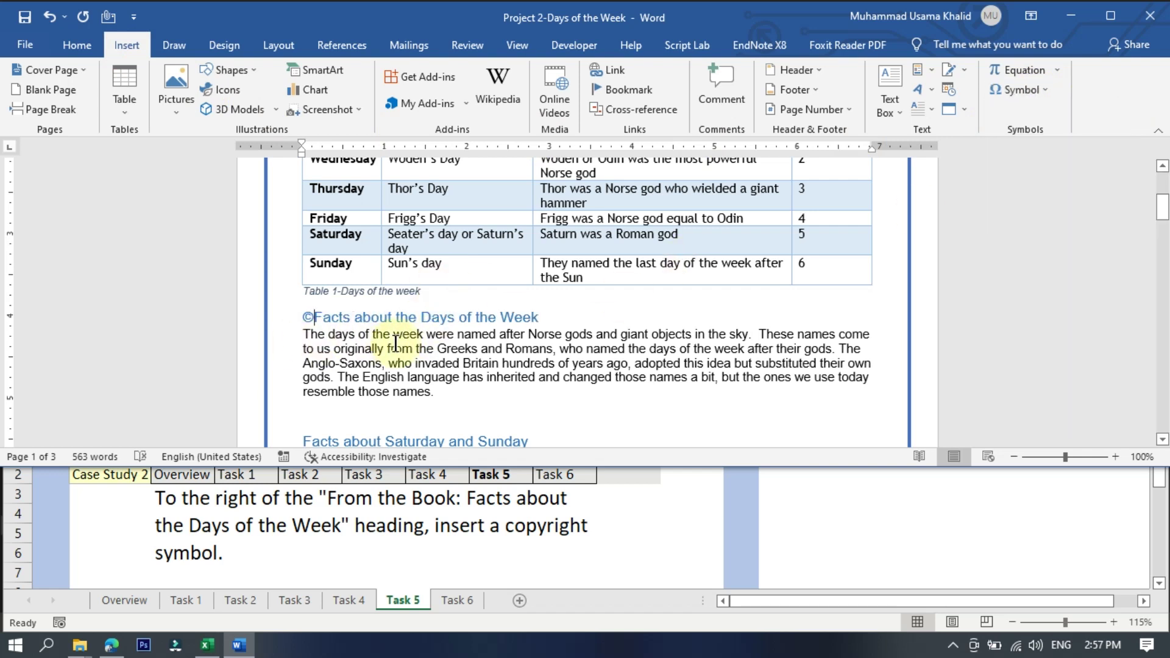
Step: Open the Task 6 instructions in the Excel workbook and return to the Word document
click(551, 563)
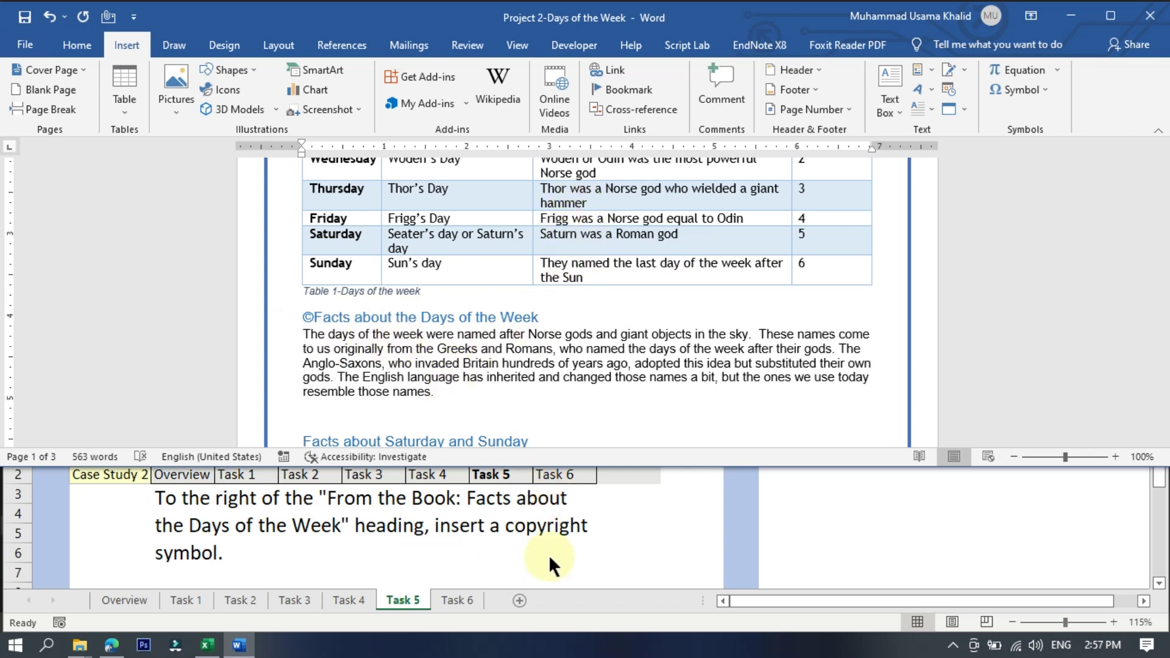
click(455, 601)
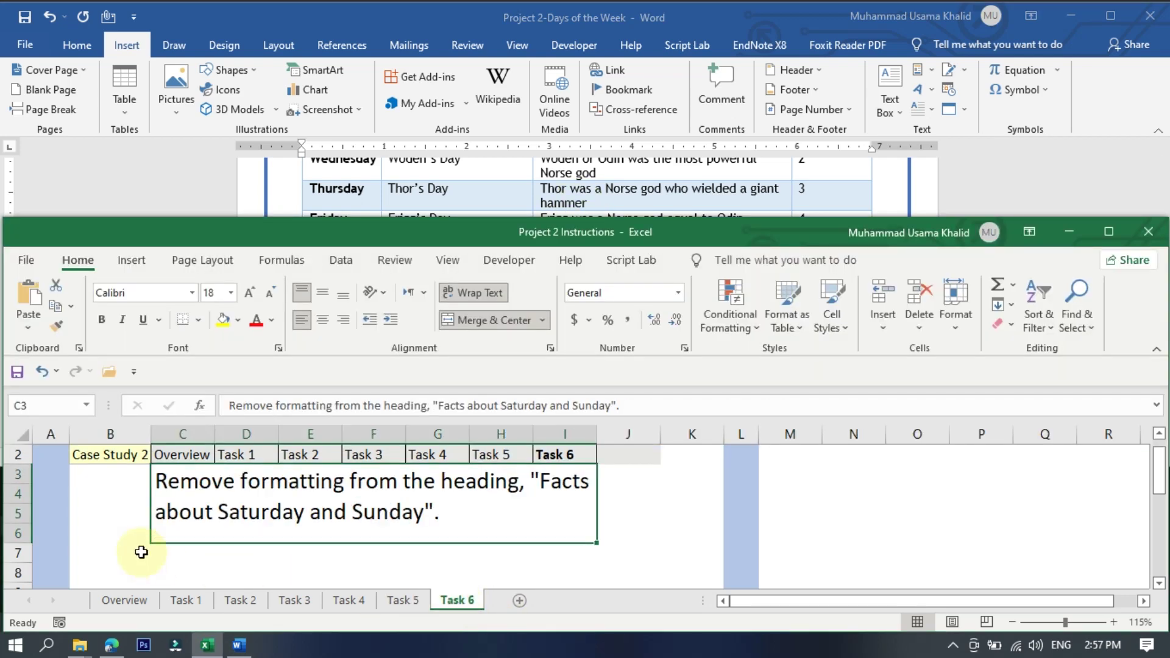
click(208, 173)
scroll(476, 521, up, 1)
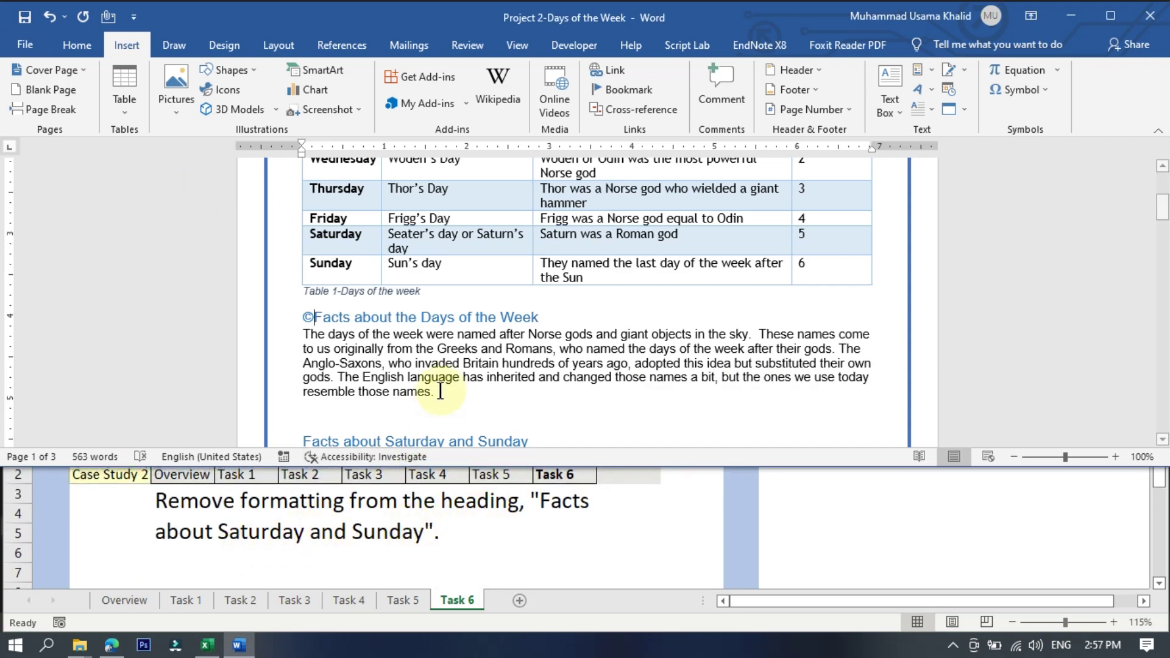
Step: Clear all formatting from the "Facts about Saturday and Sunday" heading on page 1
scroll(475, 339, down, 3)
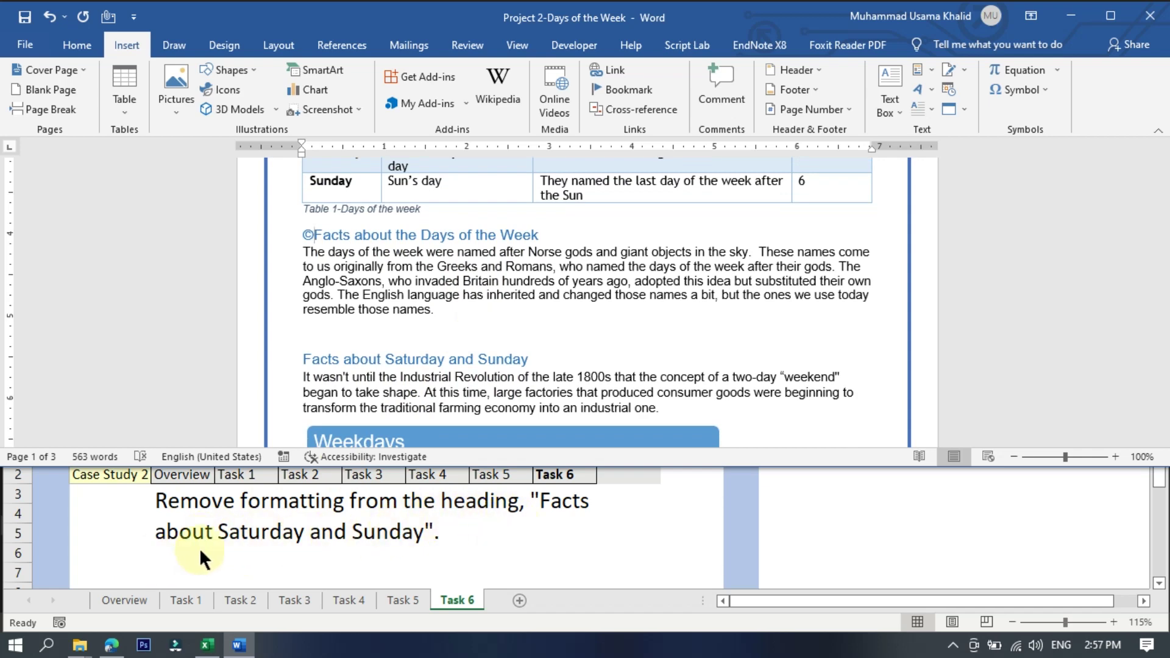
scroll(556, 334, down, 3)
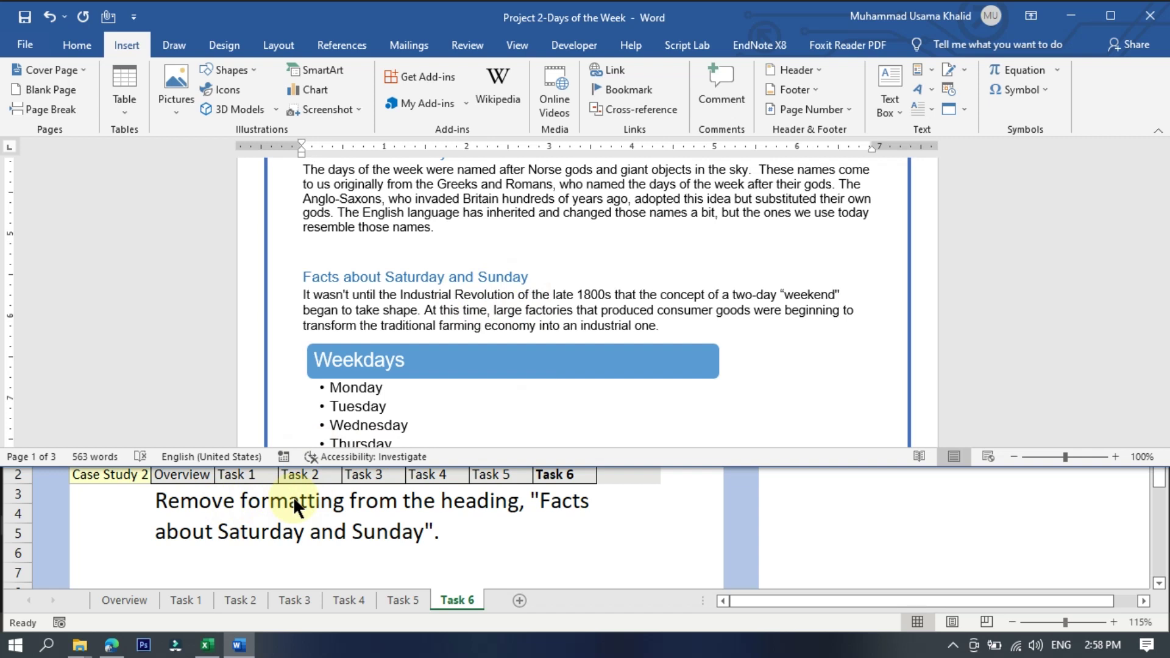
click(537, 270)
drag(537, 270, 304, 272)
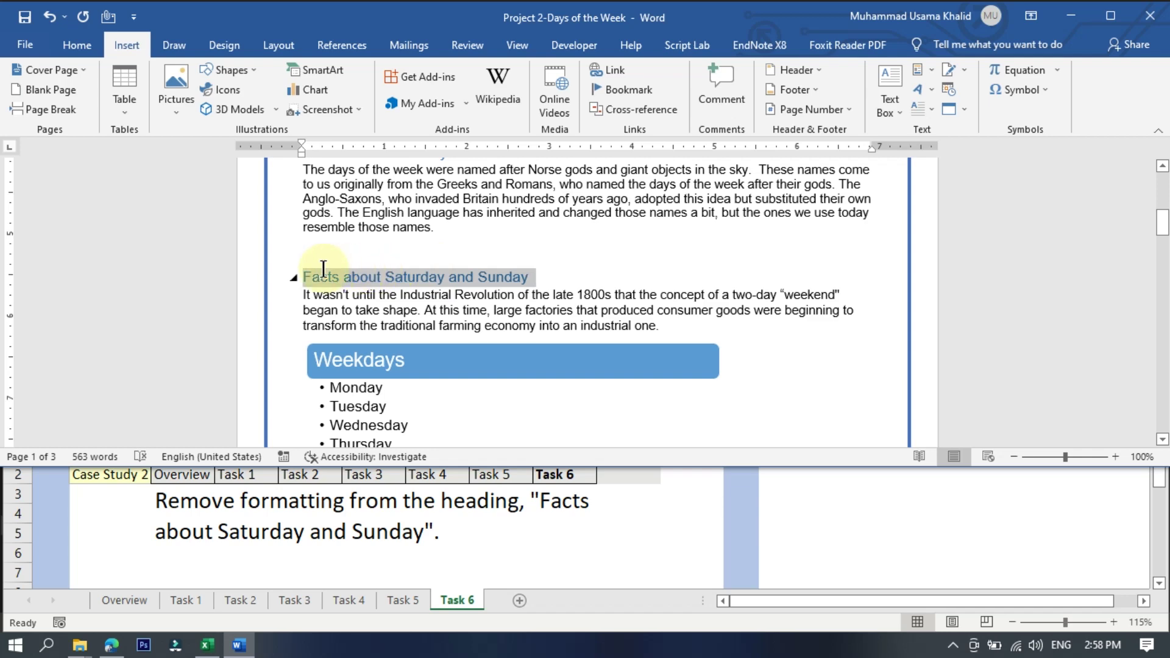
click(69, 43)
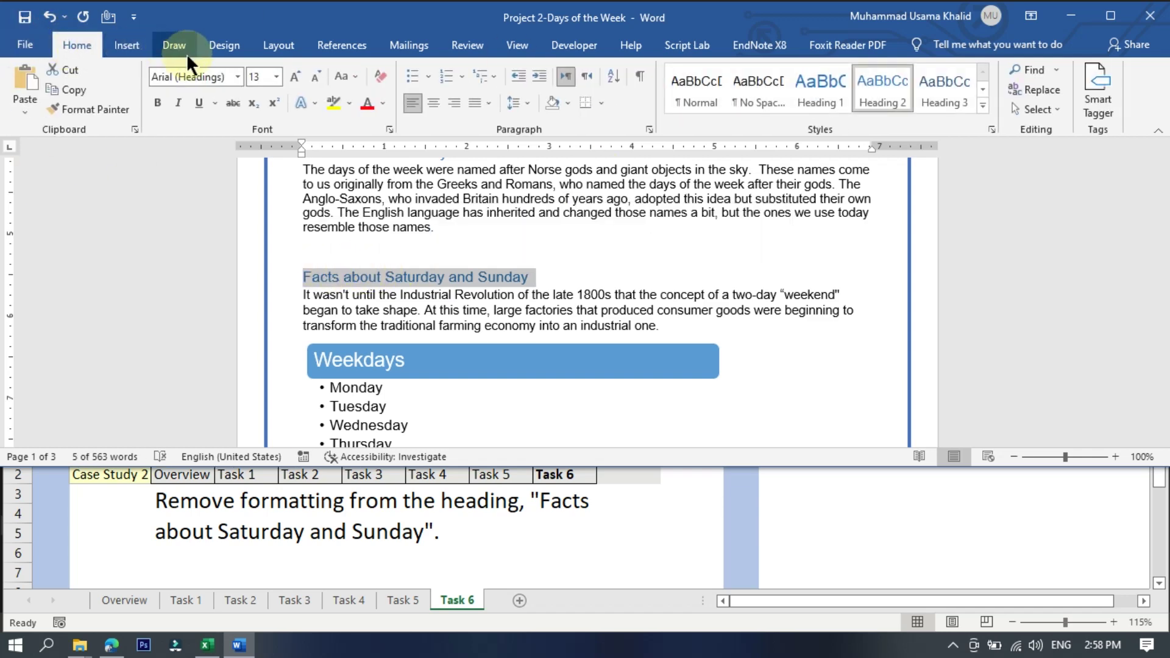
click(382, 78)
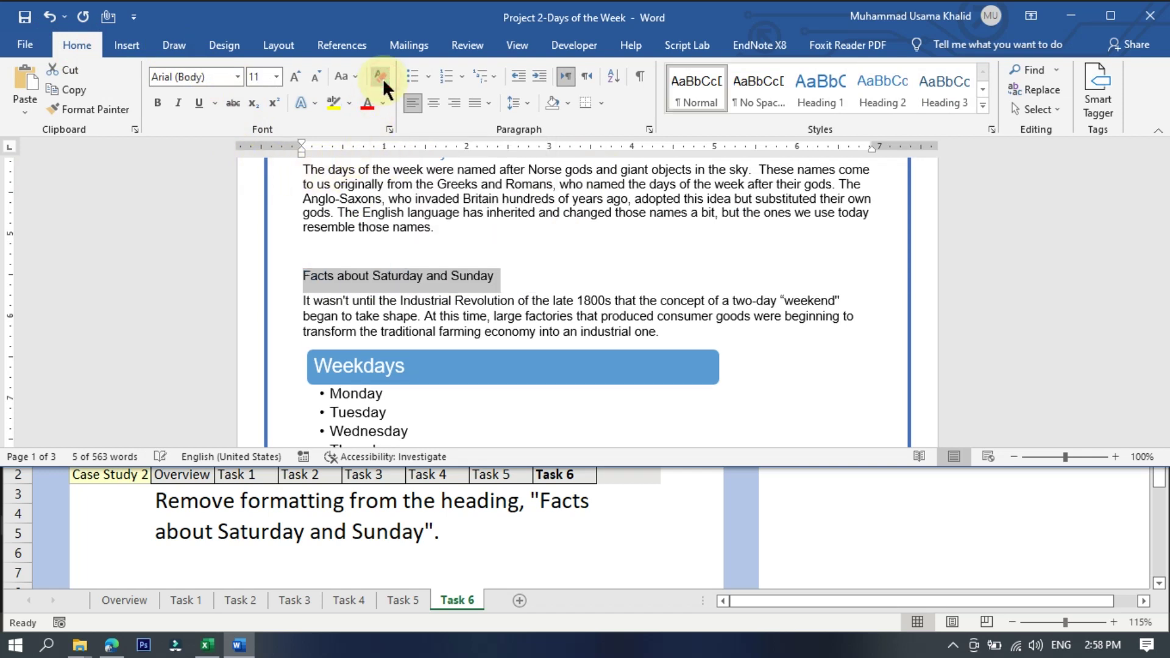
click(515, 278)
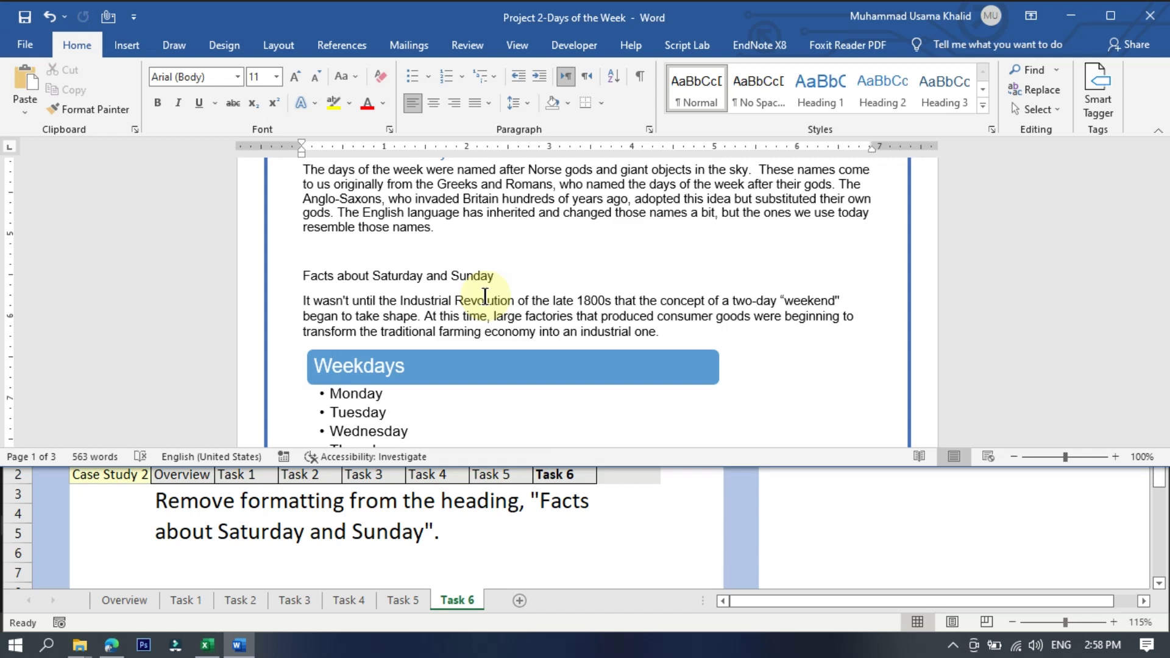
Step: Look over the first page up to the document title, and switch back to the Excel instructions workbook
scroll(491, 295, down, 3)
scroll(524, 268, up, 2)
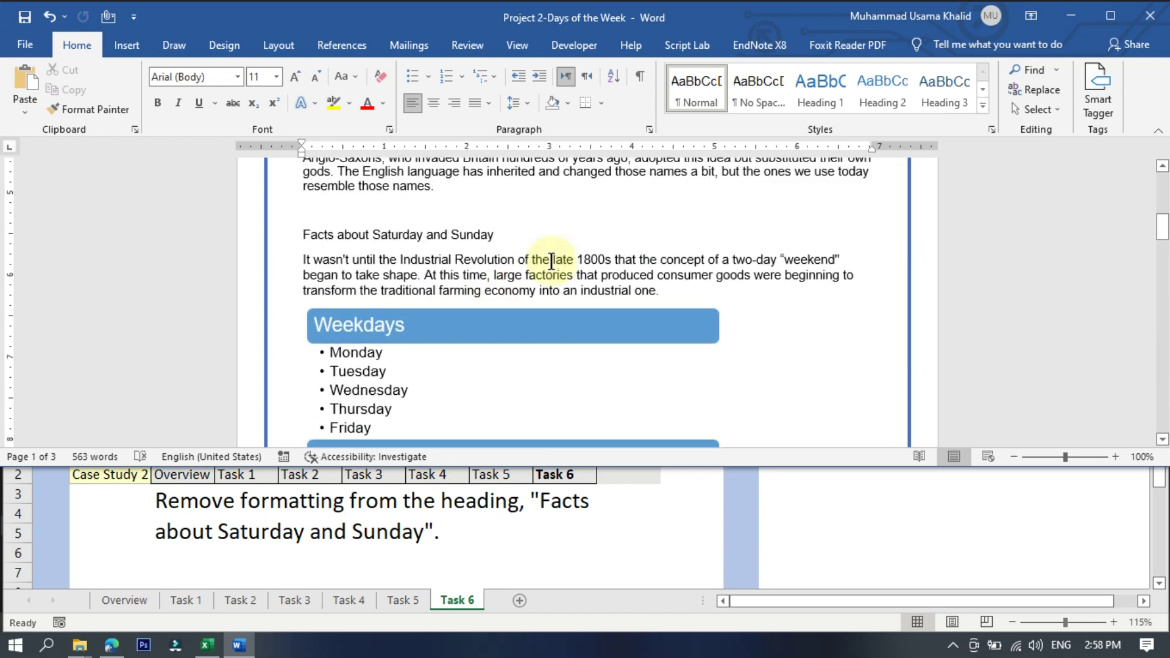
scroll(552, 261, up, 10)
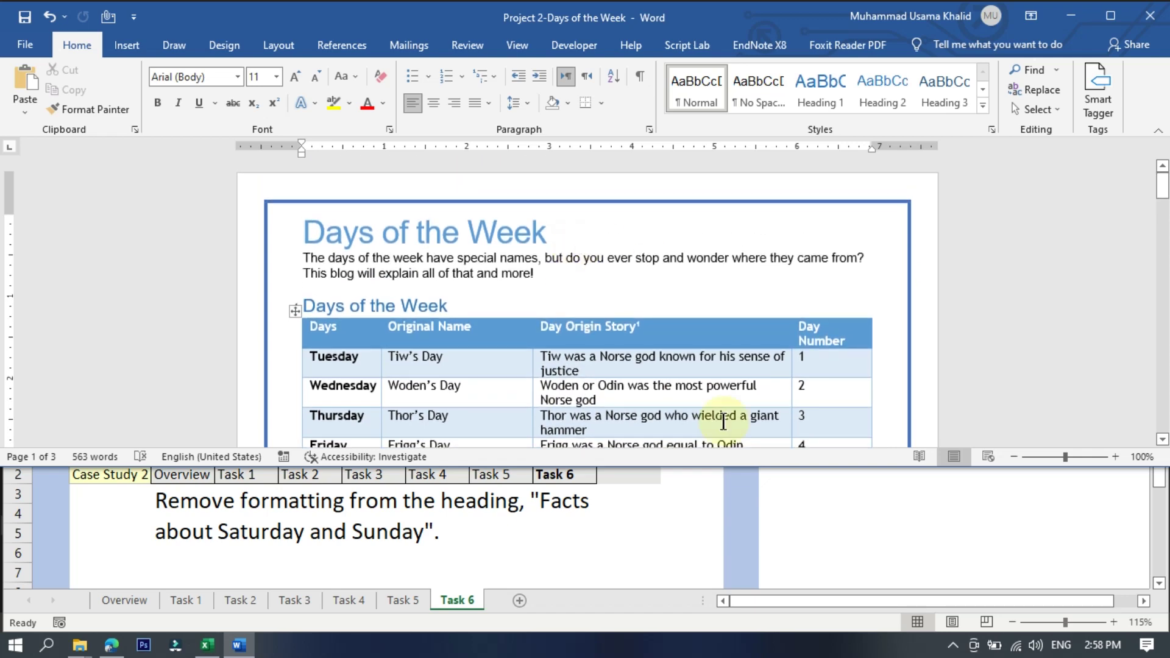
click(665, 536)
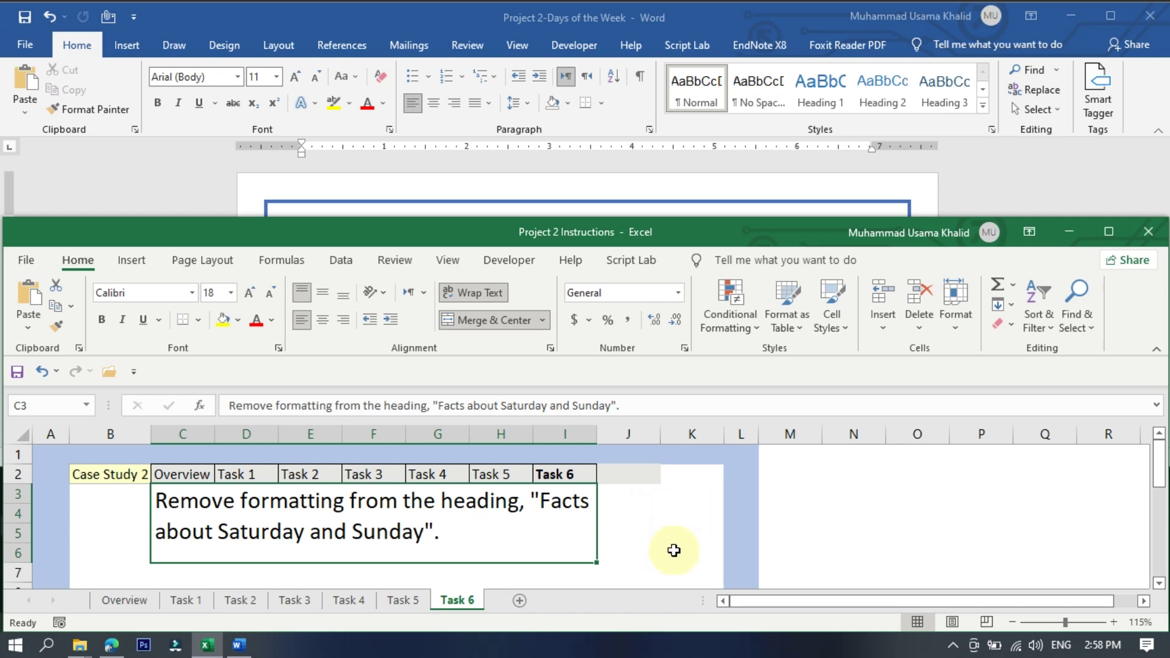
mouse_move(690, 15)
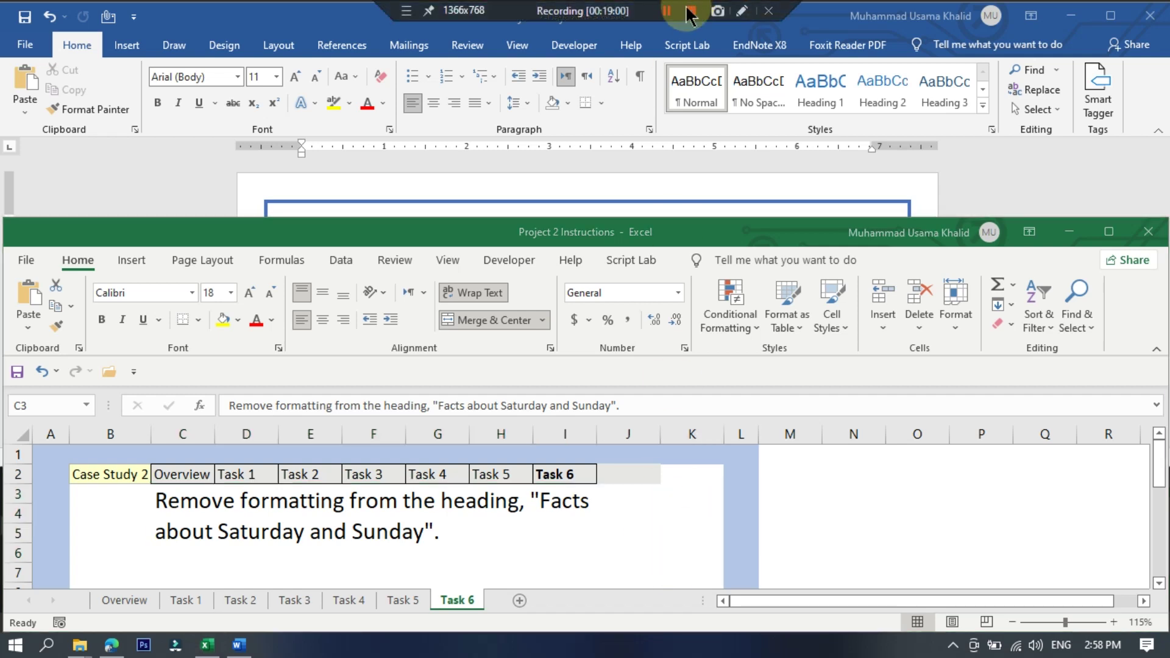